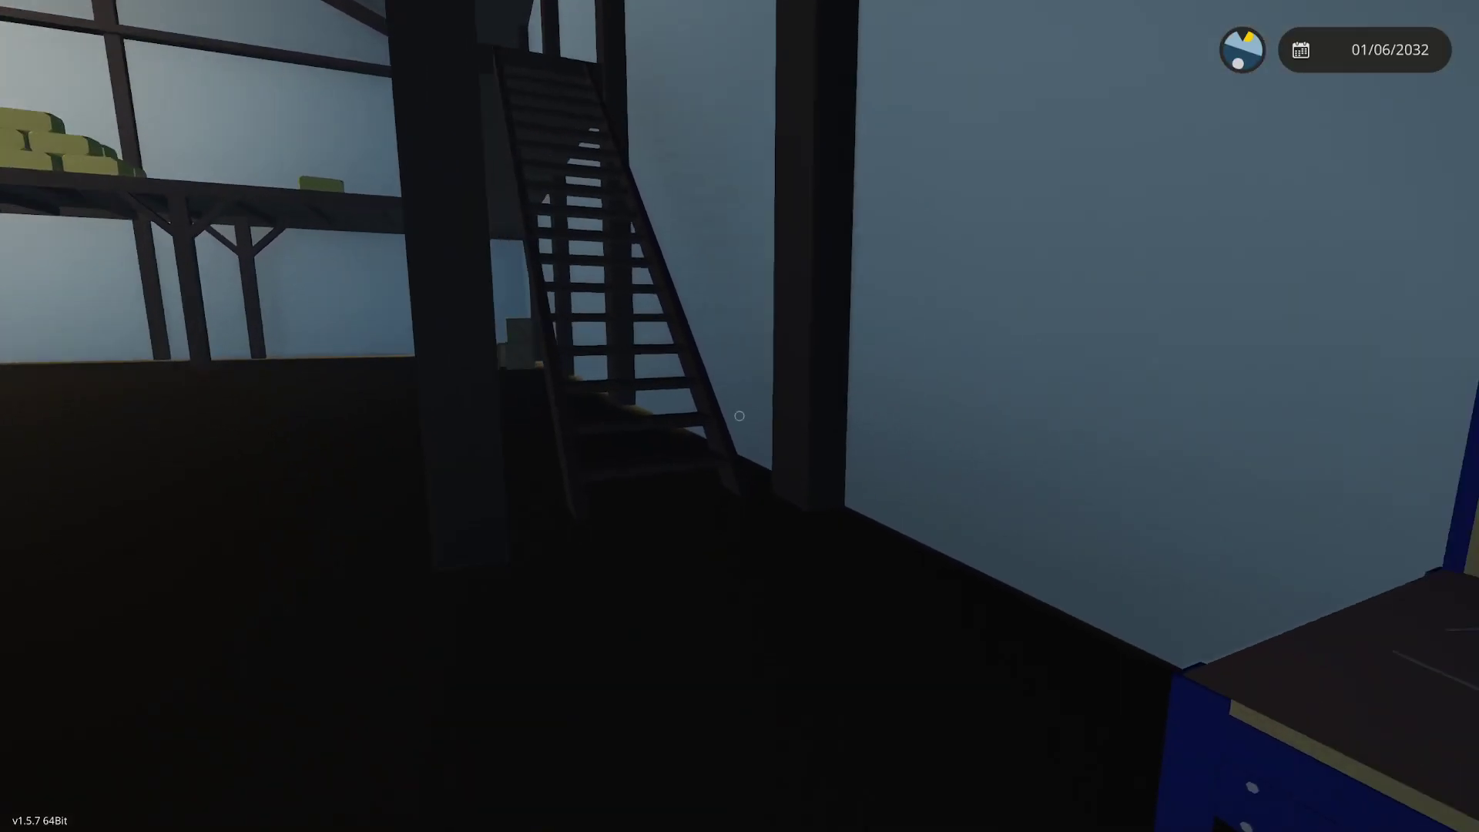
Open the Create Vehicle editor at the hangar workbench with E
{"action": "mouse_move", "coordinate": [738, 416]}
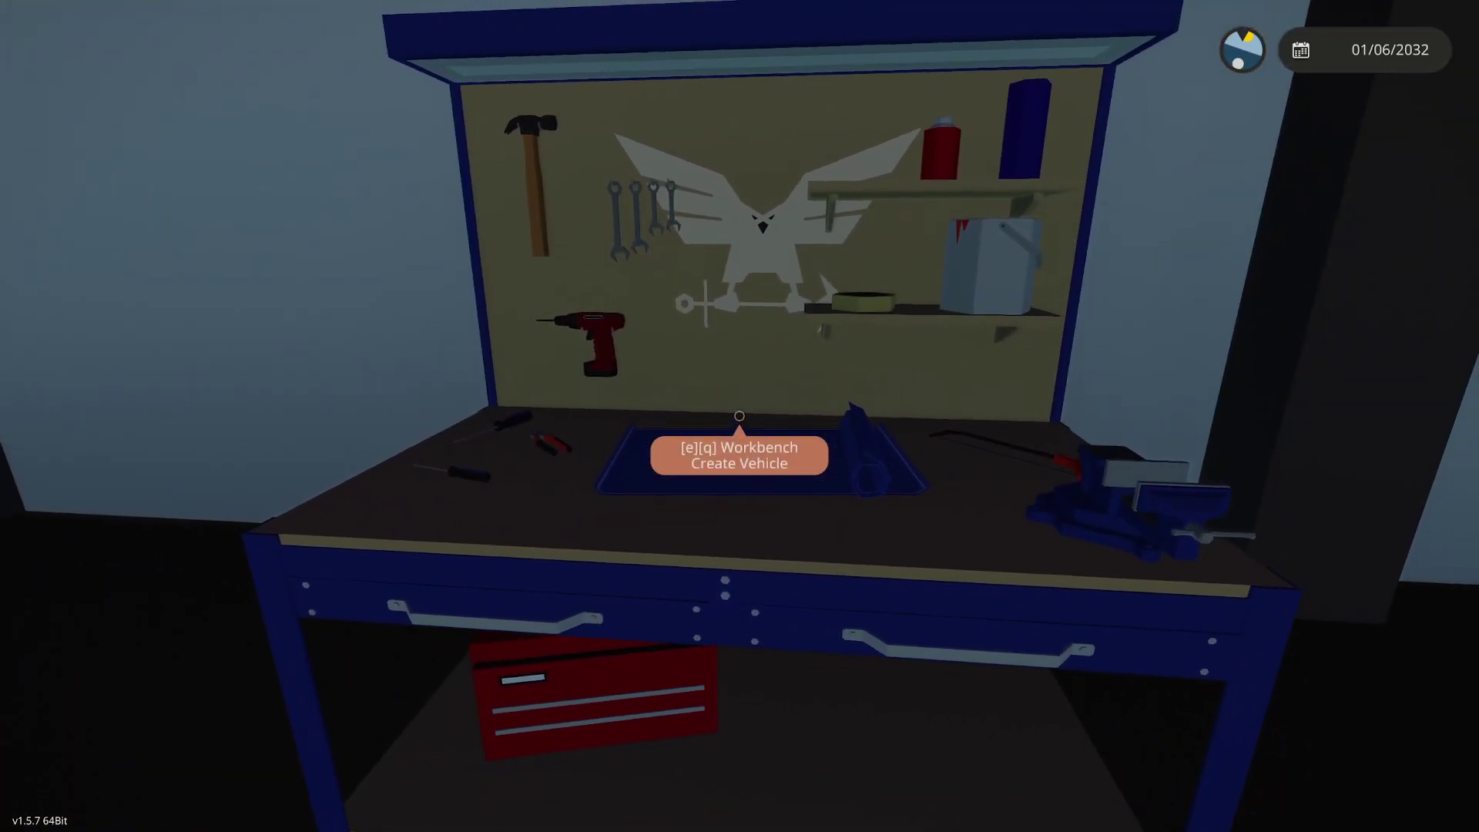
{"action": "key", "text": "e"}
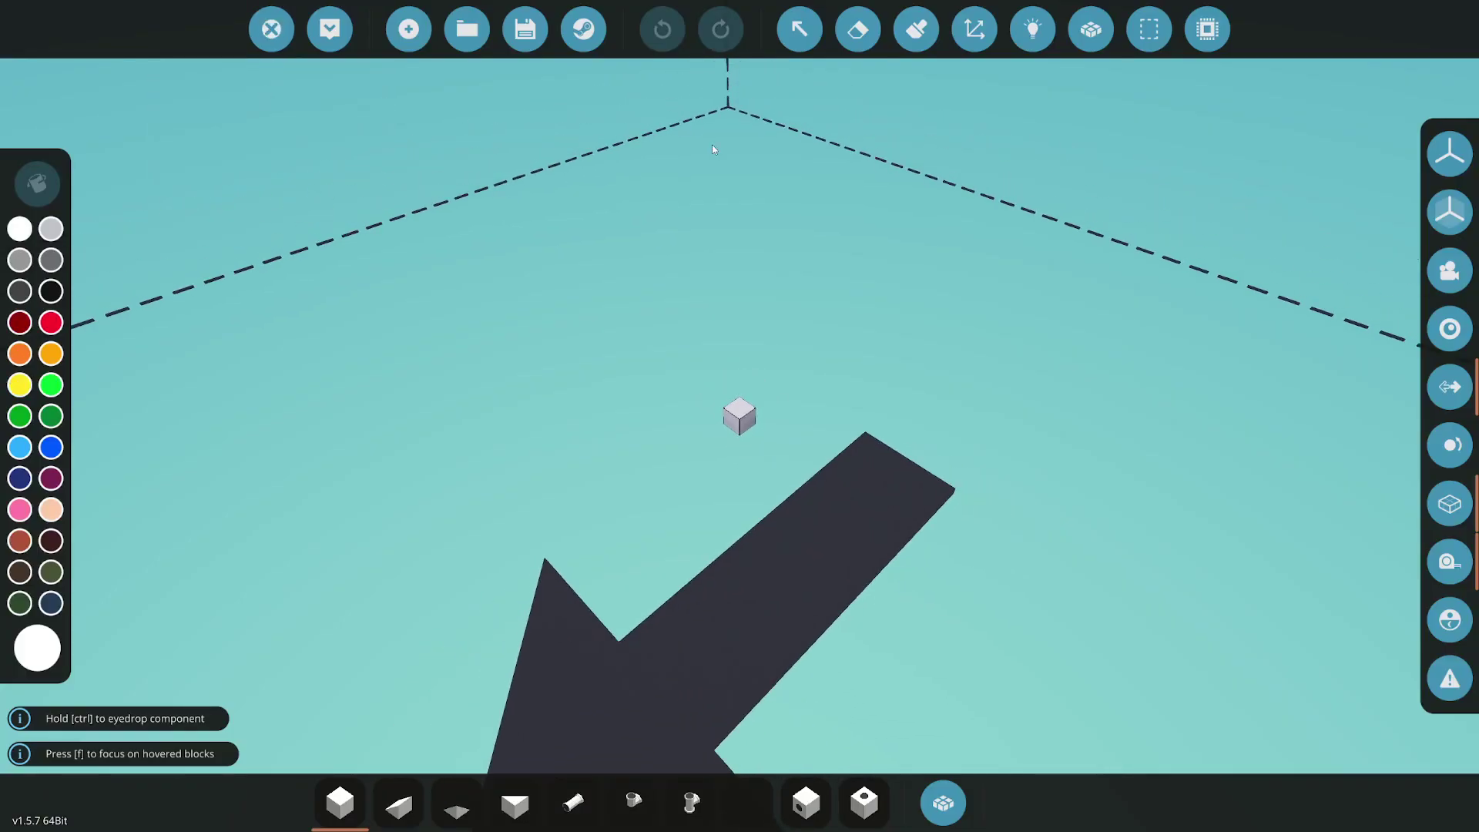
Move the starting cube down onto the ground arrow and enable X-axis symmetry
{"action": "left_click", "coordinate": [973, 31]}
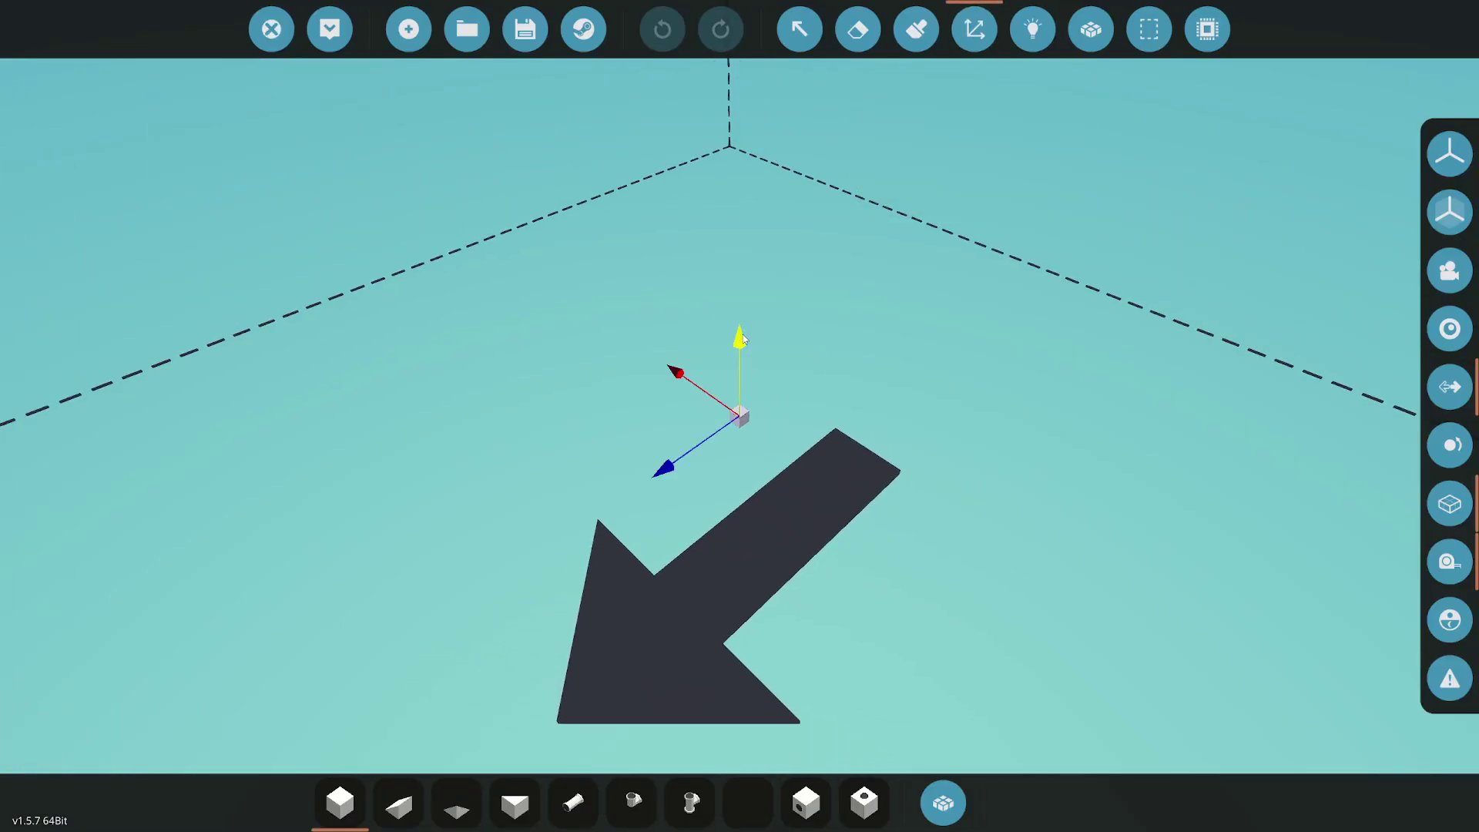
{"action": "left_click_drag", "start_coordinate": [739, 342], "coordinate": [737, 477]}
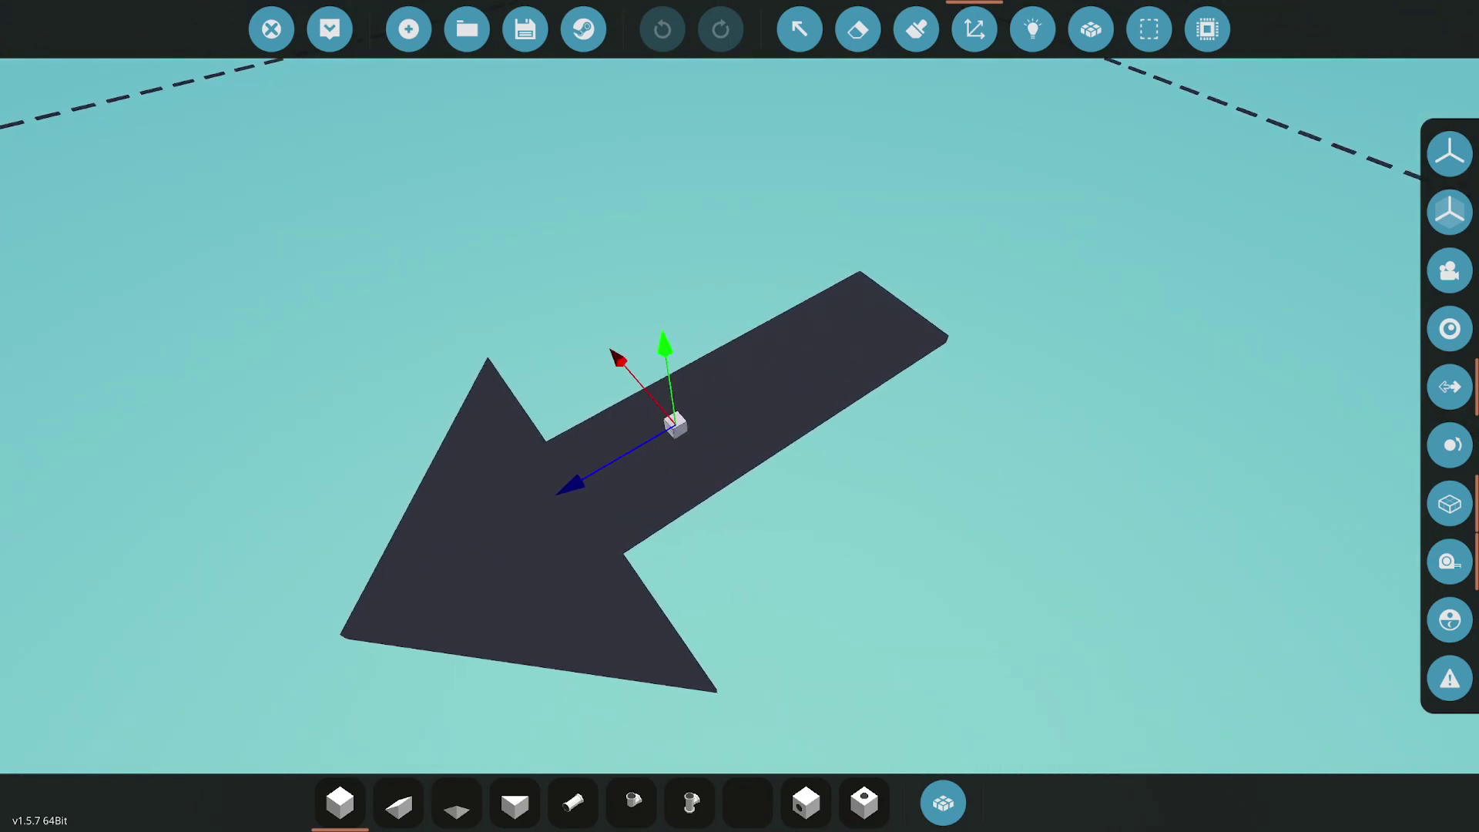
{"action": "left_click", "coordinate": [340, 804]}
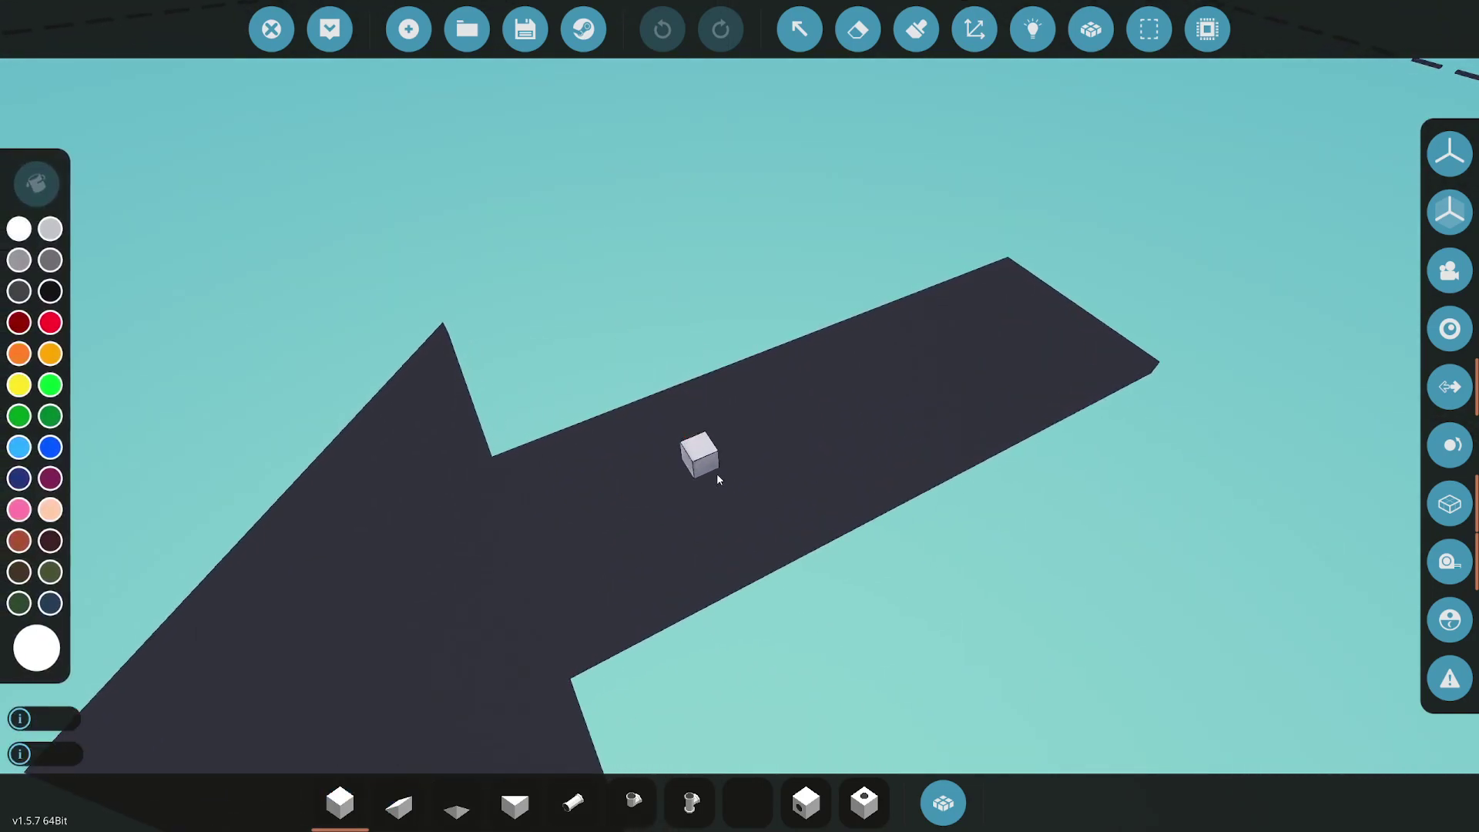
{"action": "mouse_move", "coordinate": [1449, 154]}
{"action": "left_click", "coordinate": [1202, 154]}
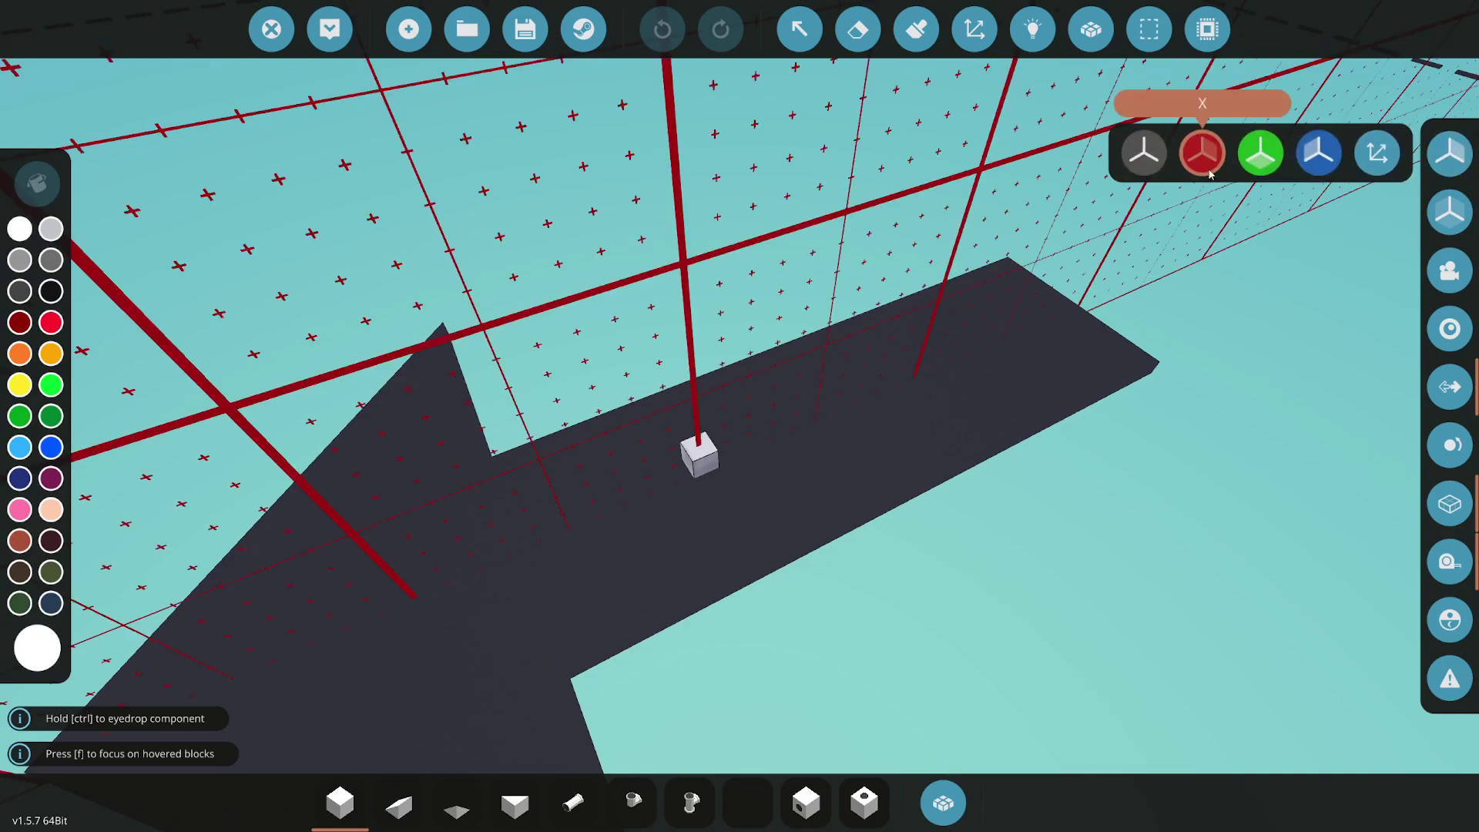
Drag-place mirrored white blocks into a large, one-block-thick square plate
{"action": "left_click_drag", "start_coordinate": [747, 418], "coordinate": [850, 344]}
{"action": "key", "text": "f"}
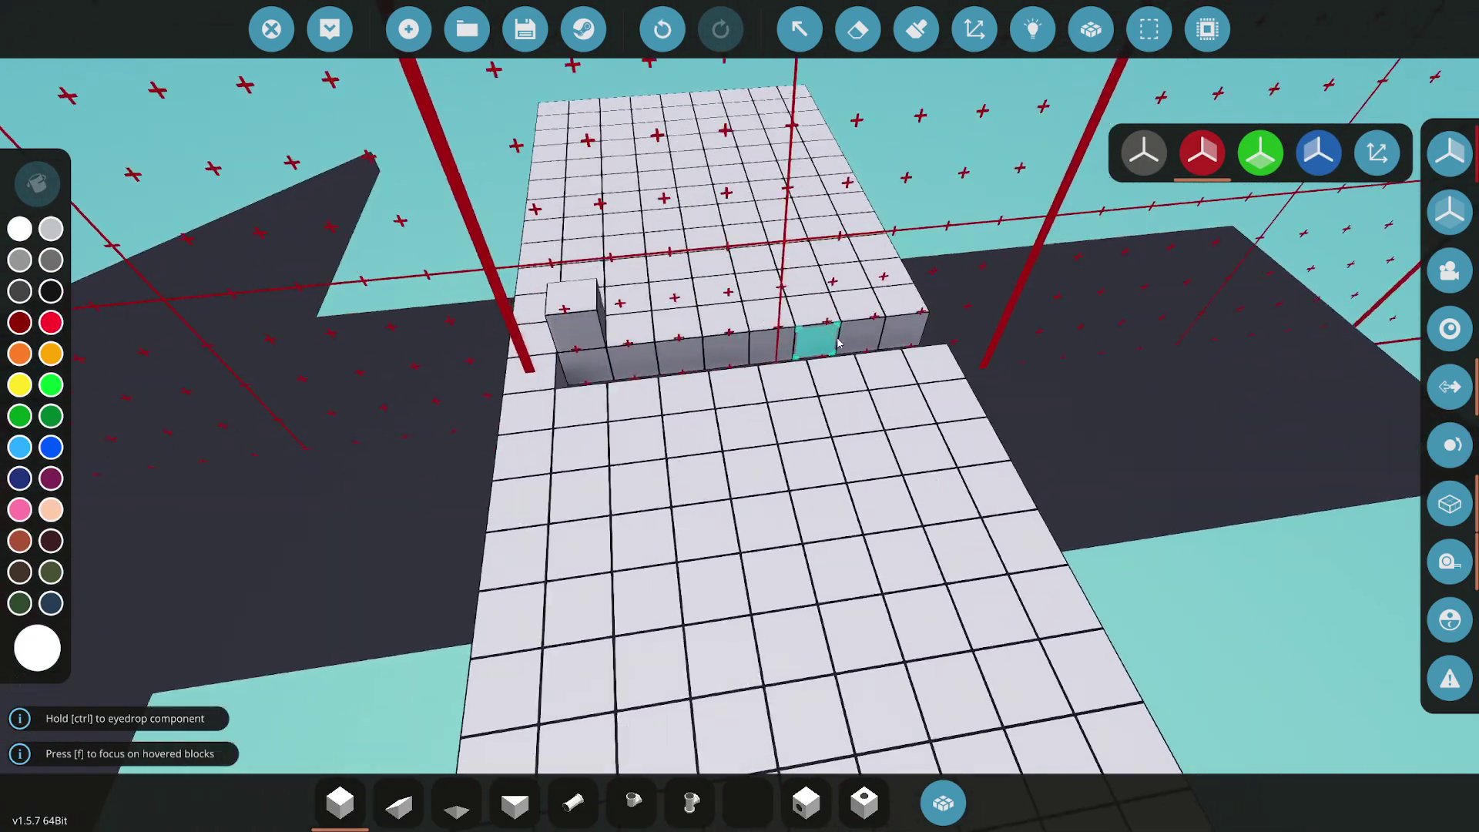
{"action": "scroll", "coordinate": [573, 377], "scroll_direction": "down", "scroll_amount": 5}
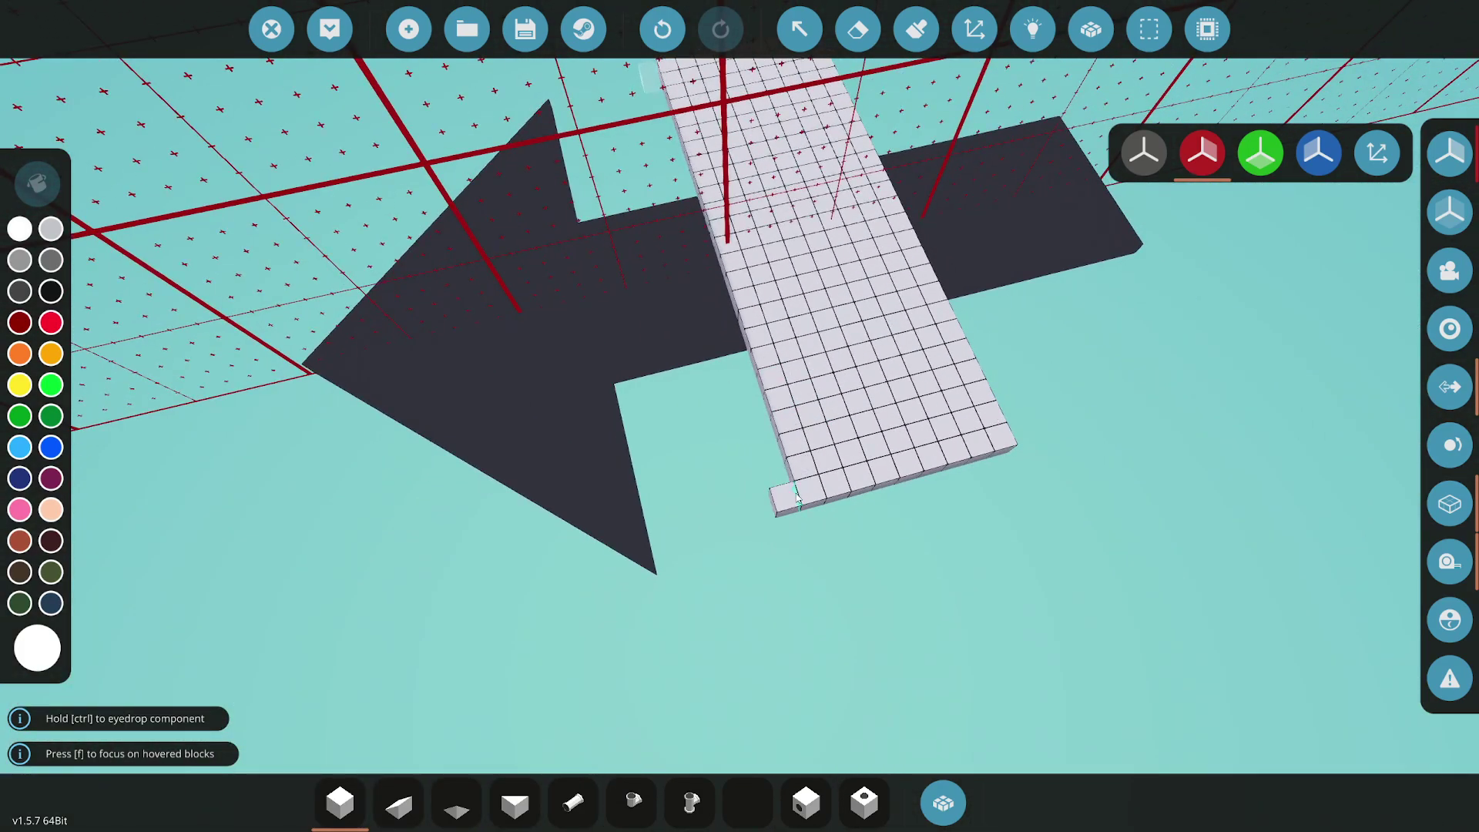
{"action": "mouse_move", "coordinate": [796, 497]}
{"action": "left_mouse_down"}
{"action": "mouse_move", "coordinate": [531, 559]}
{"action": "mouse_move", "coordinate": [447, 447]}
{"action": "mouse_move", "coordinate": [432, 323]}
{"action": "mouse_move", "coordinate": [493, 304]}
{"action": "left_mouse_up"}
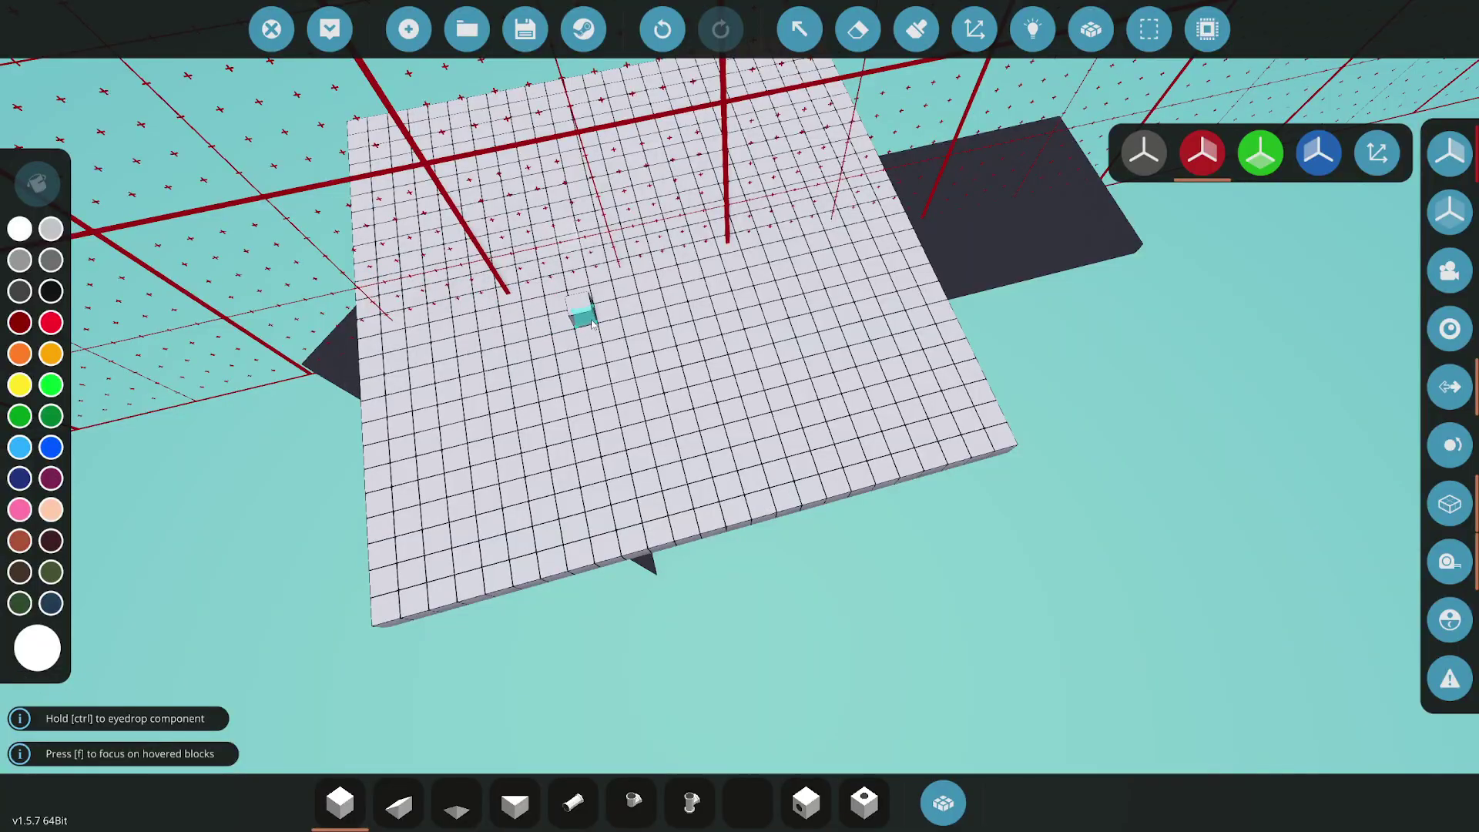
{"action": "key", "text": "f"}
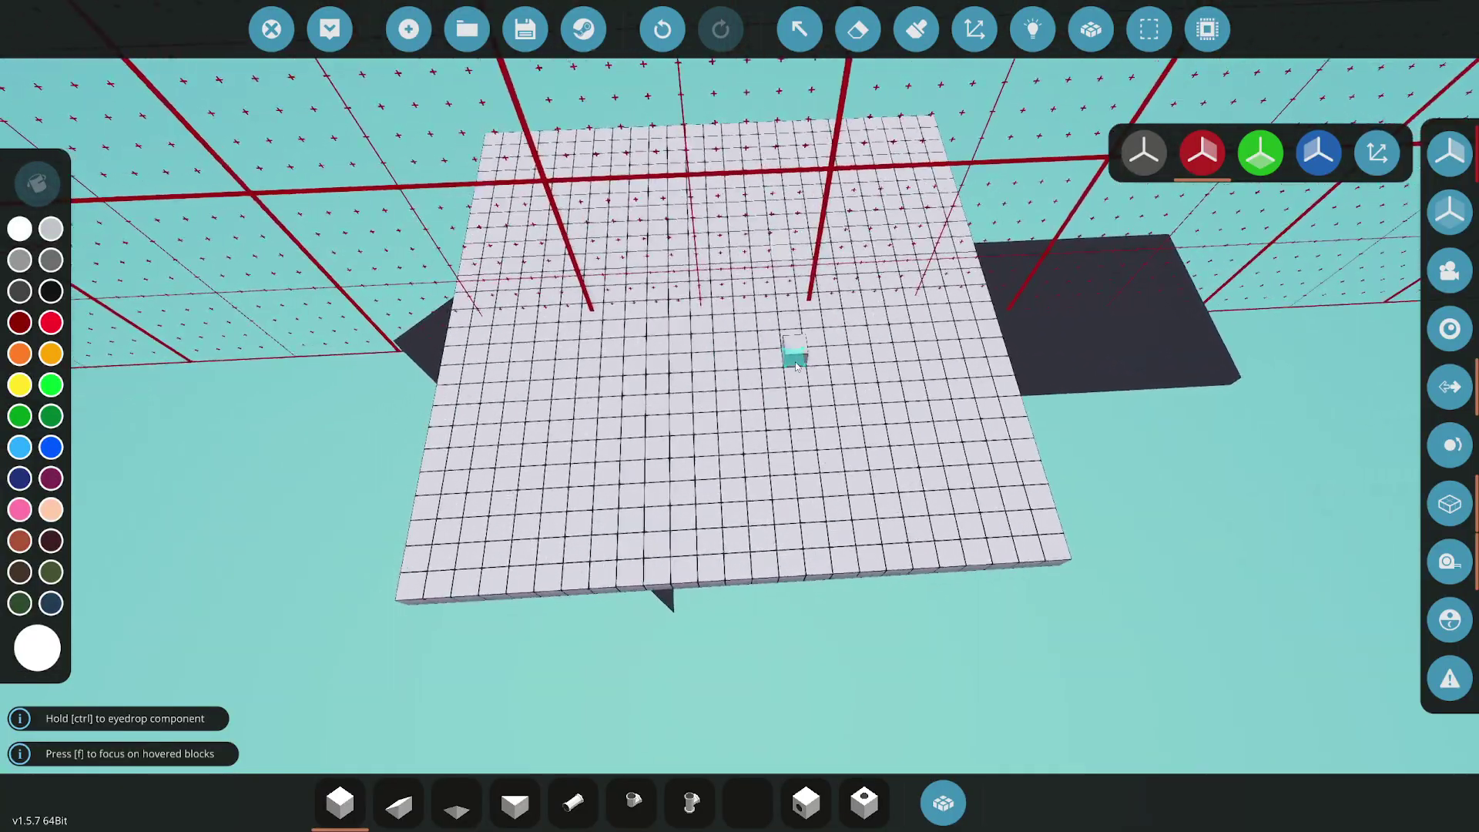
{"action": "scroll", "coordinate": [796, 365], "scroll_direction": "down", "scroll_amount": 5}
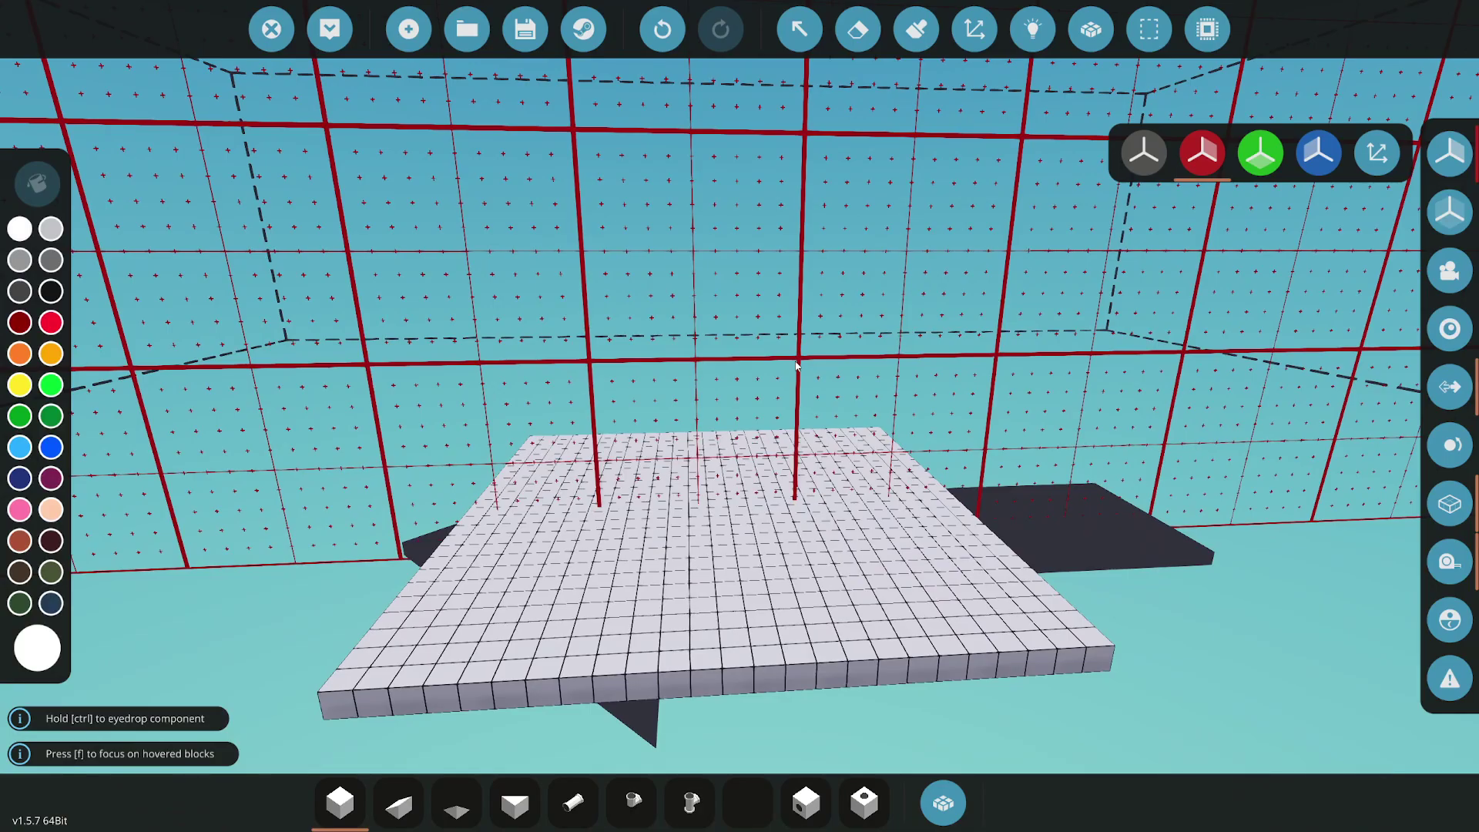
{"action": "scroll", "coordinate": [776, 373], "scroll_direction": "up", "scroll_amount": 5}
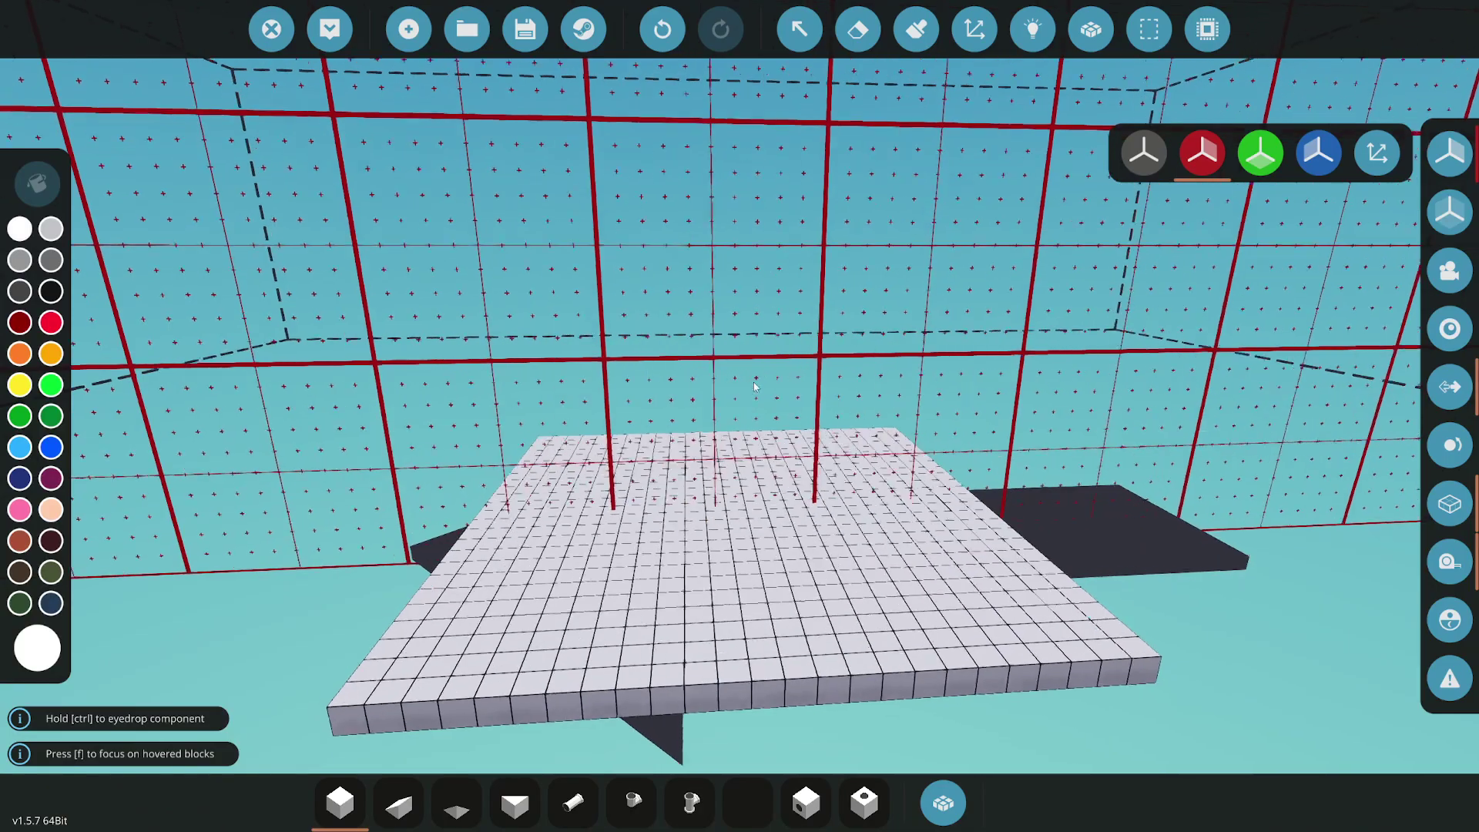
{"action": "key", "text": "a"}
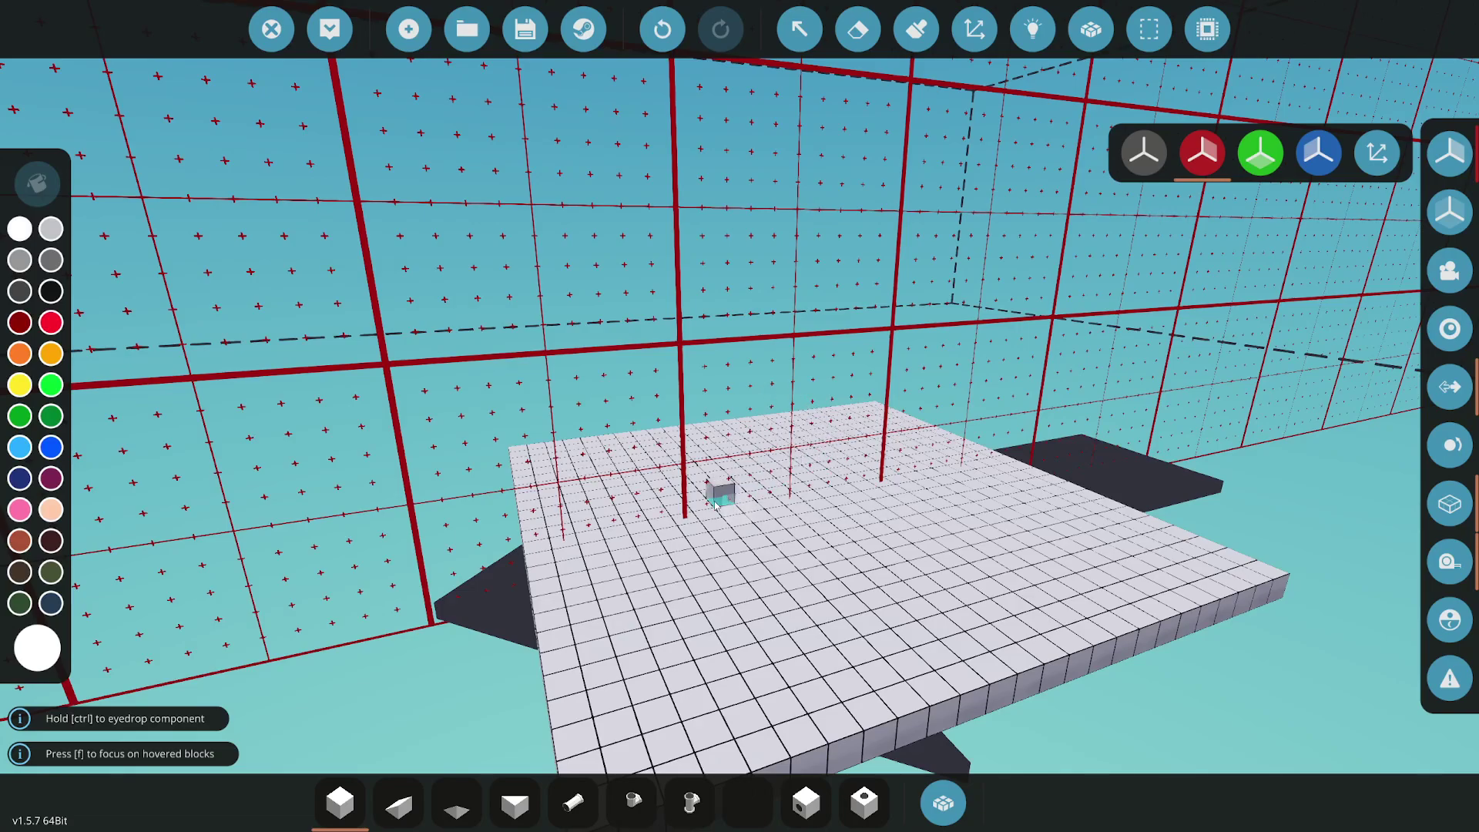
Search 'remo' and place two Remote Control Unit storage blocks face-up on the plate edge
{"action": "left_click", "coordinate": [932, 801]}
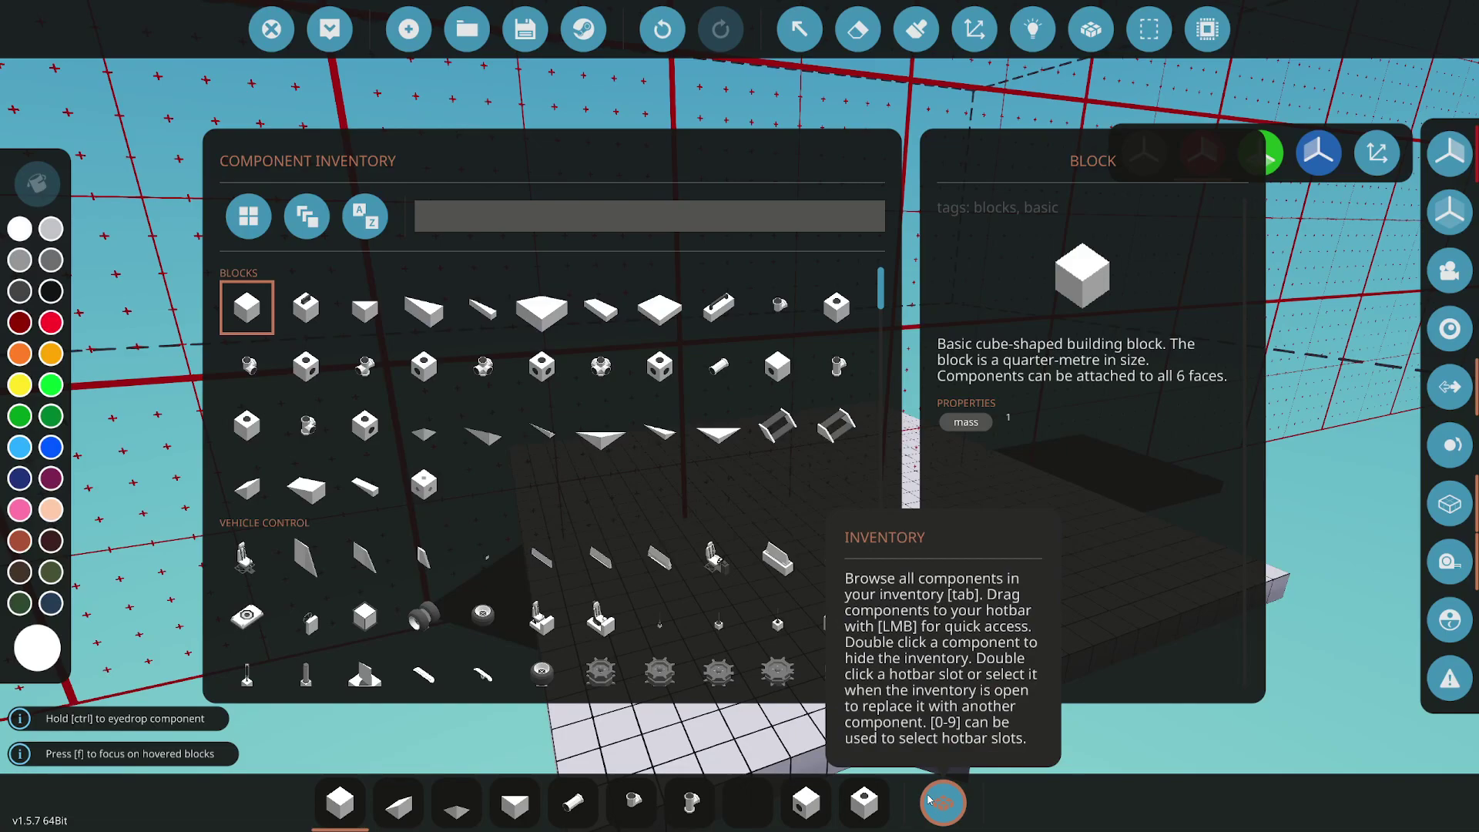
{"action": "type", "text": "remo"}
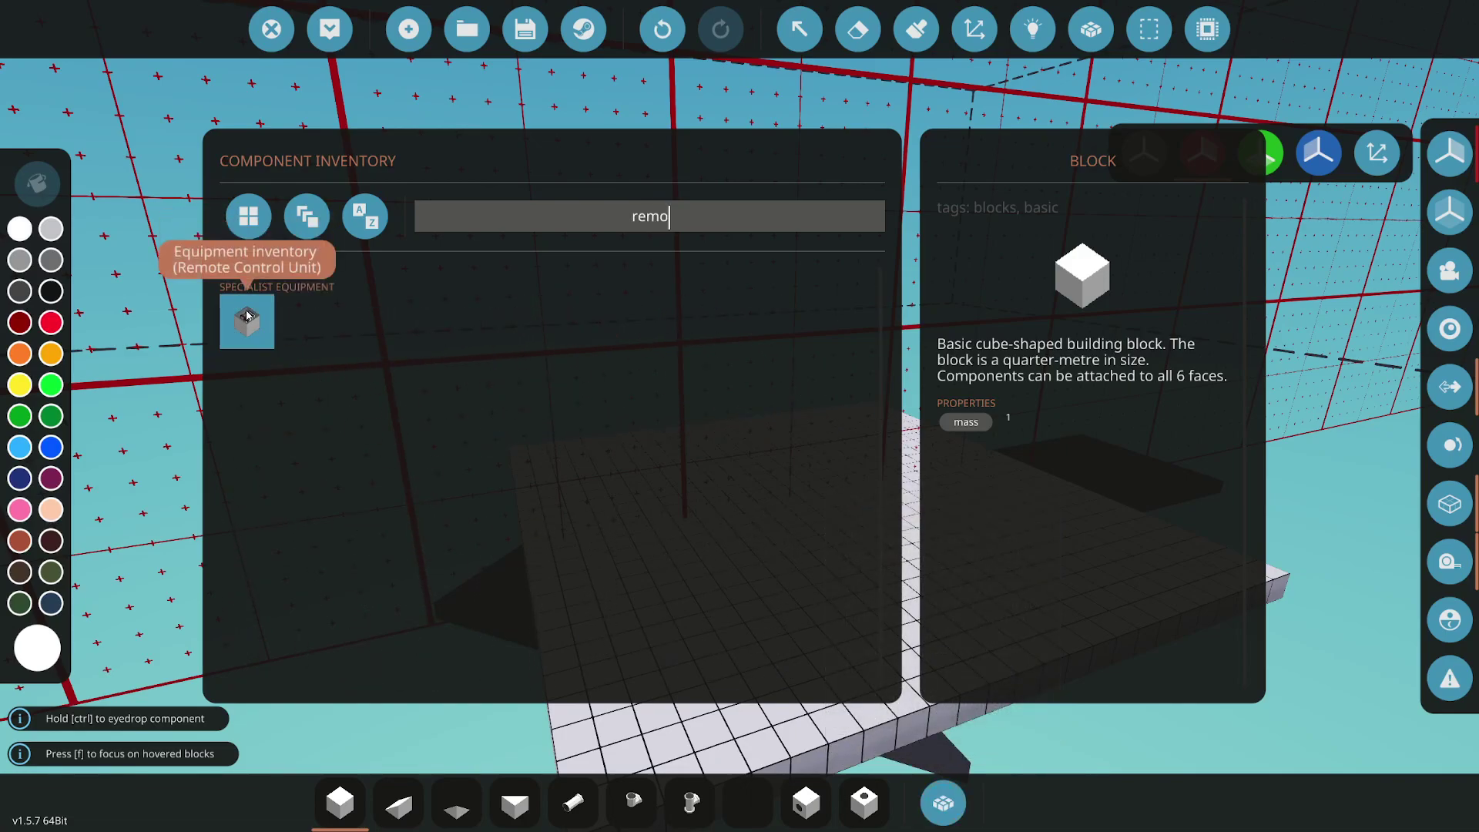
{"action": "left_click", "coordinate": [247, 315]}
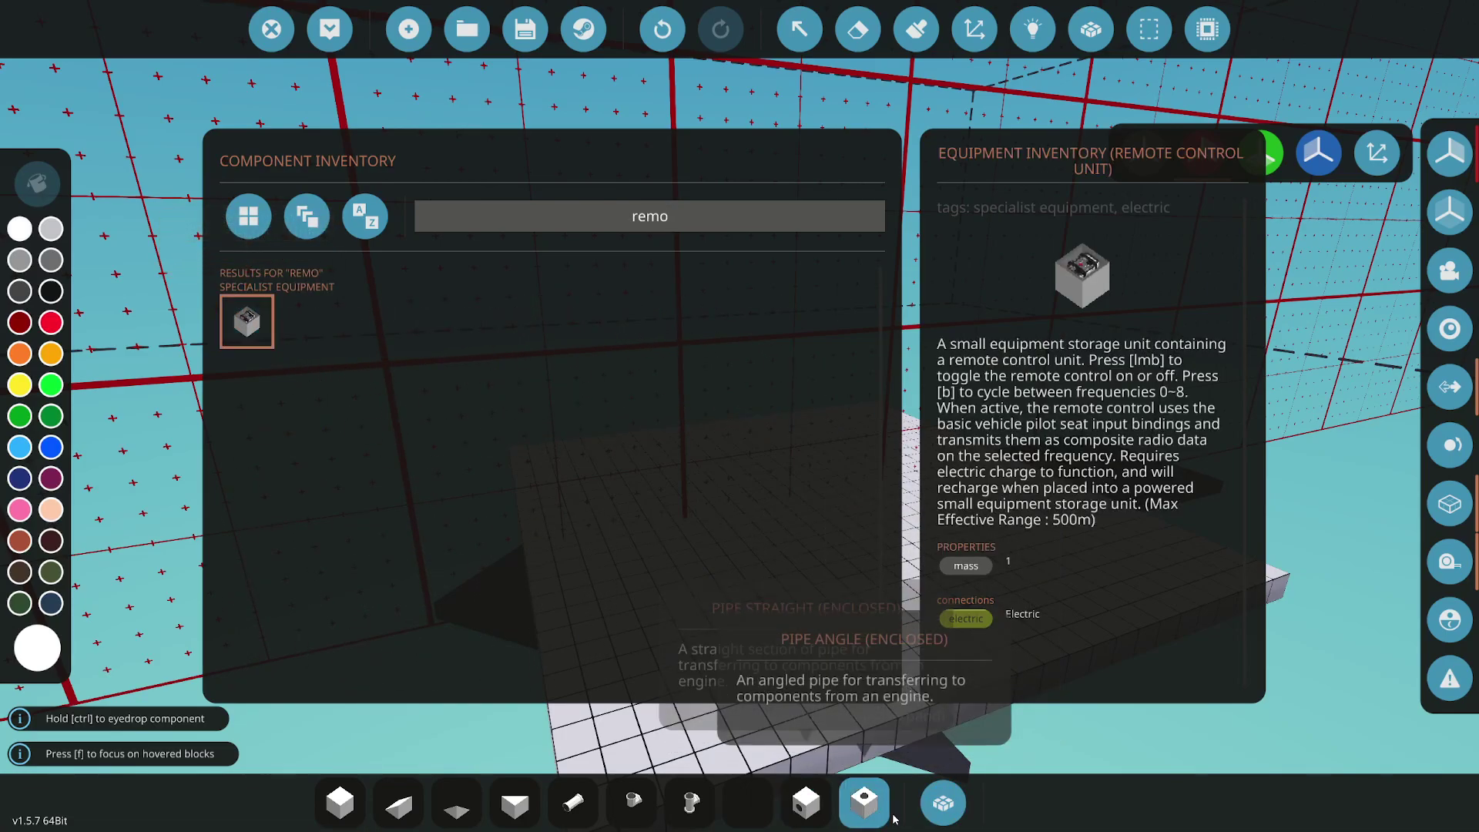
{"action": "left_click", "coordinate": [943, 802]}
{"action": "key", "text": "w"}
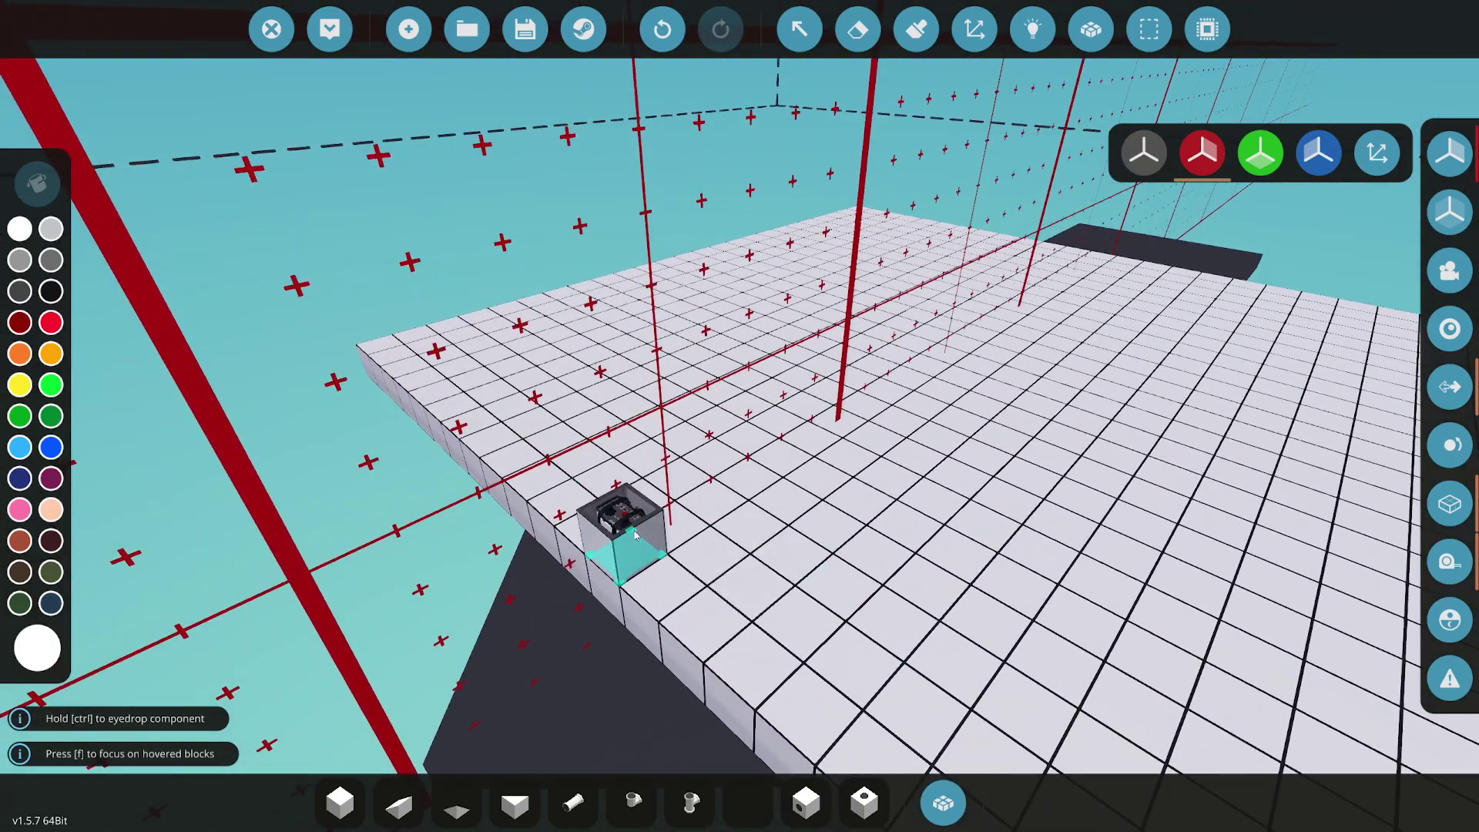
{"action": "left_click", "coordinate": [620, 531]}
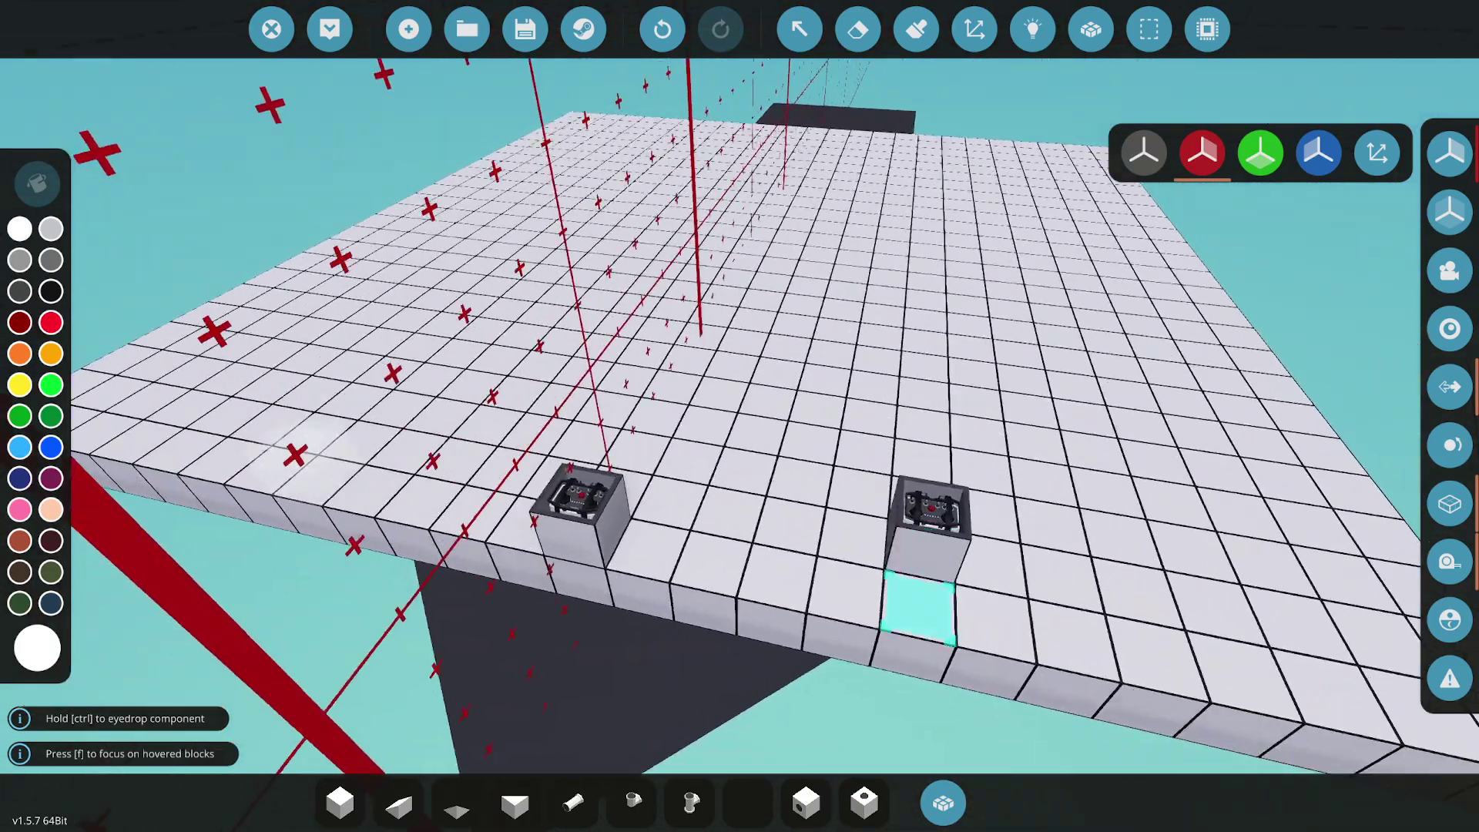
{"action": "left_click", "coordinate": [629, 482]}
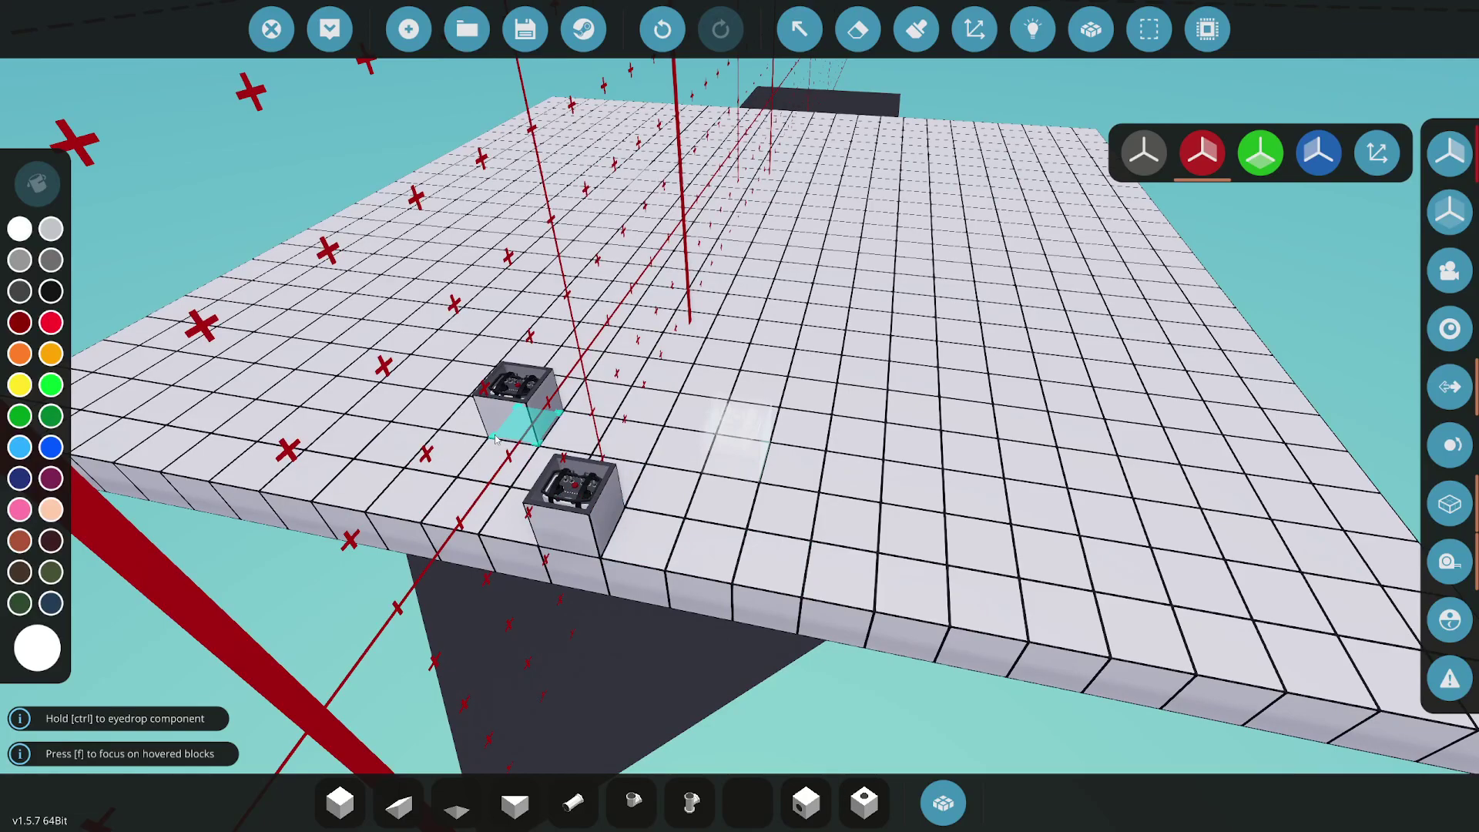
{"action": "key", "text": "s"}
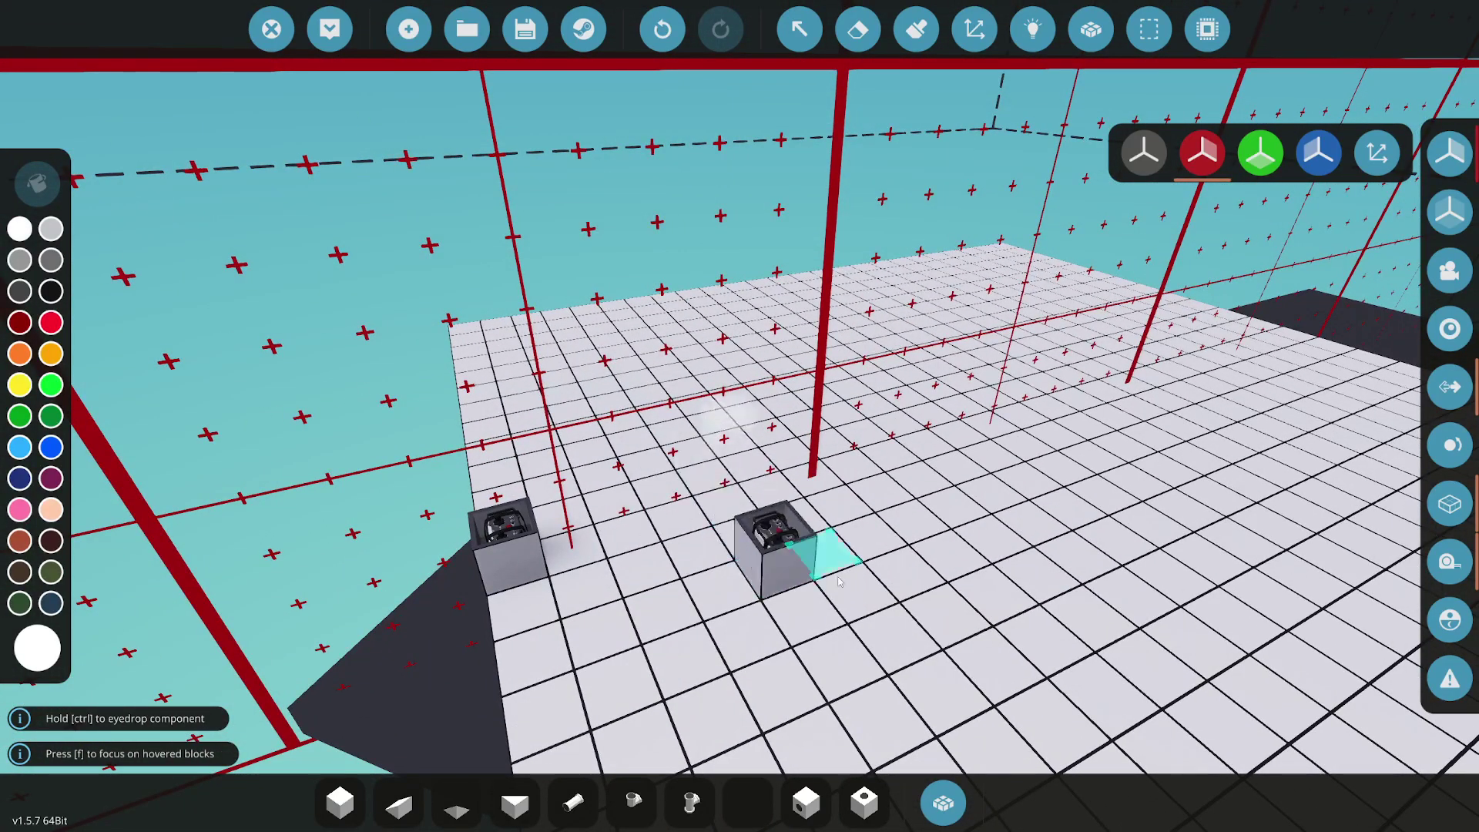
Place a Blank microcontroller on the plate and select it
{"action": "left_click", "coordinate": [948, 802]}
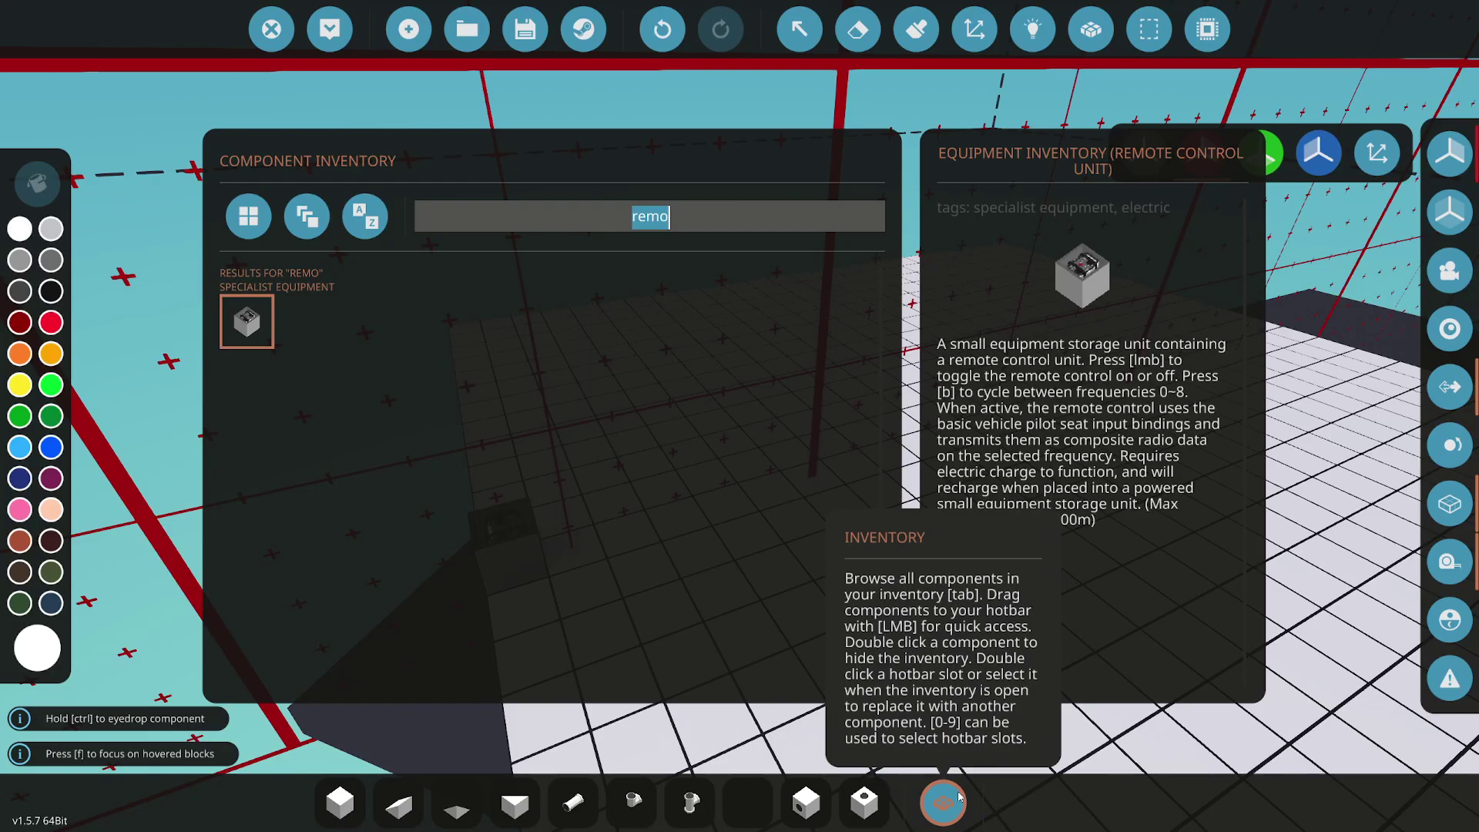
{"action": "type", "text": "blank"}
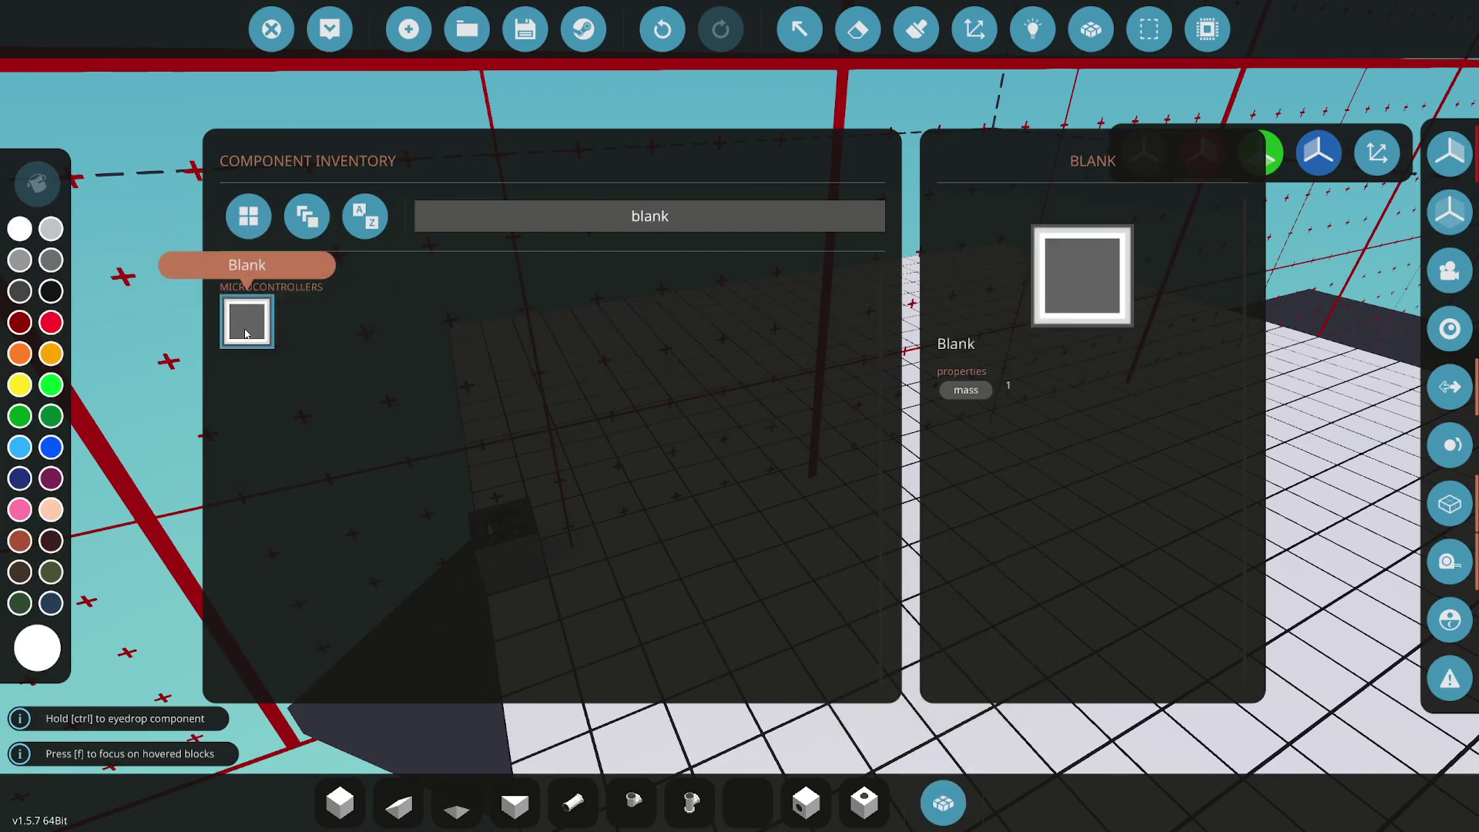
{"action": "left_click", "coordinate": [247, 332]}
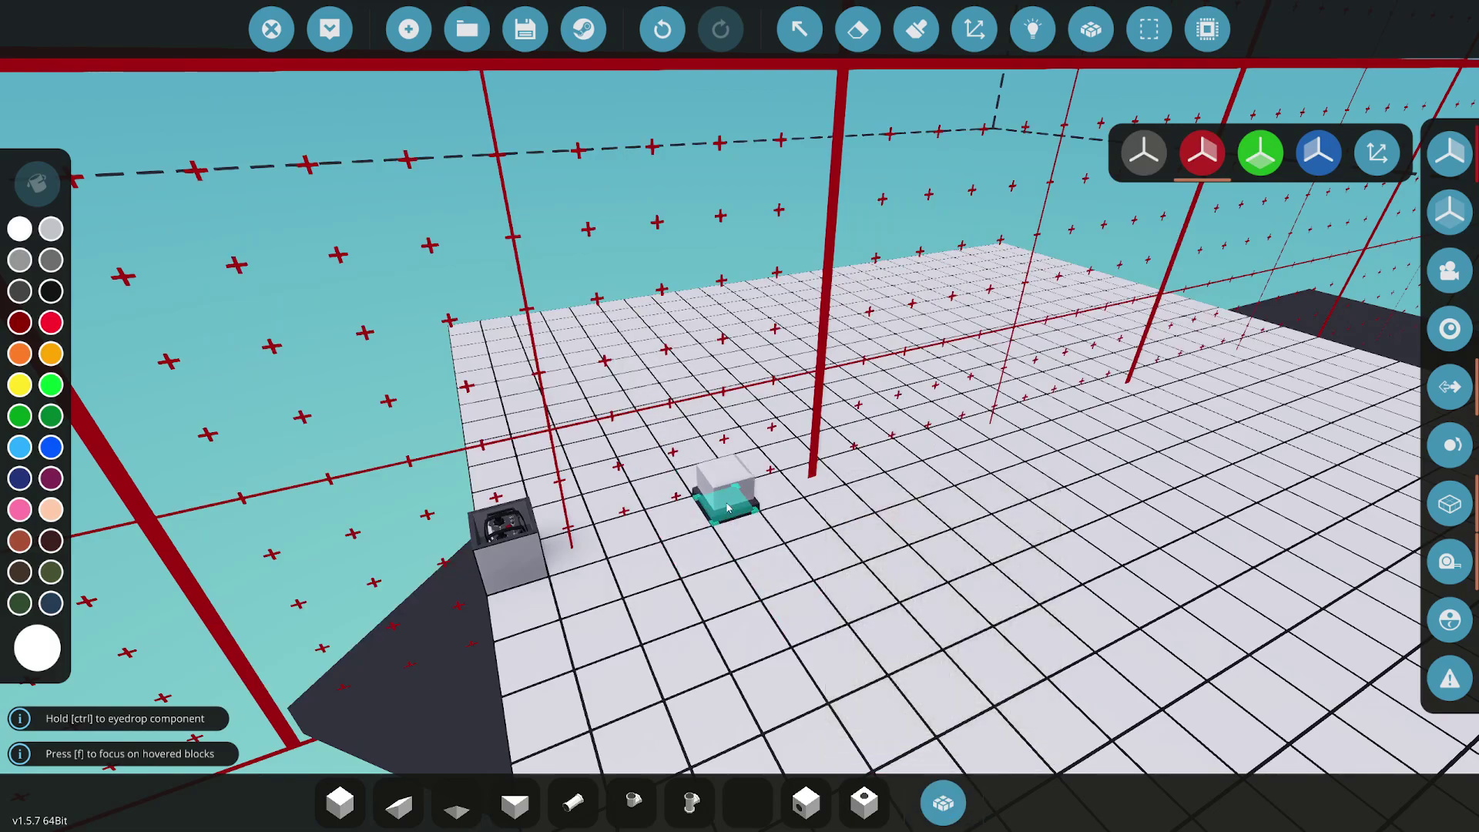
{"action": "left_click", "coordinate": [727, 507]}
{"action": "left_click", "coordinate": [799, 28]}
{"action": "left_click", "coordinate": [736, 513]}
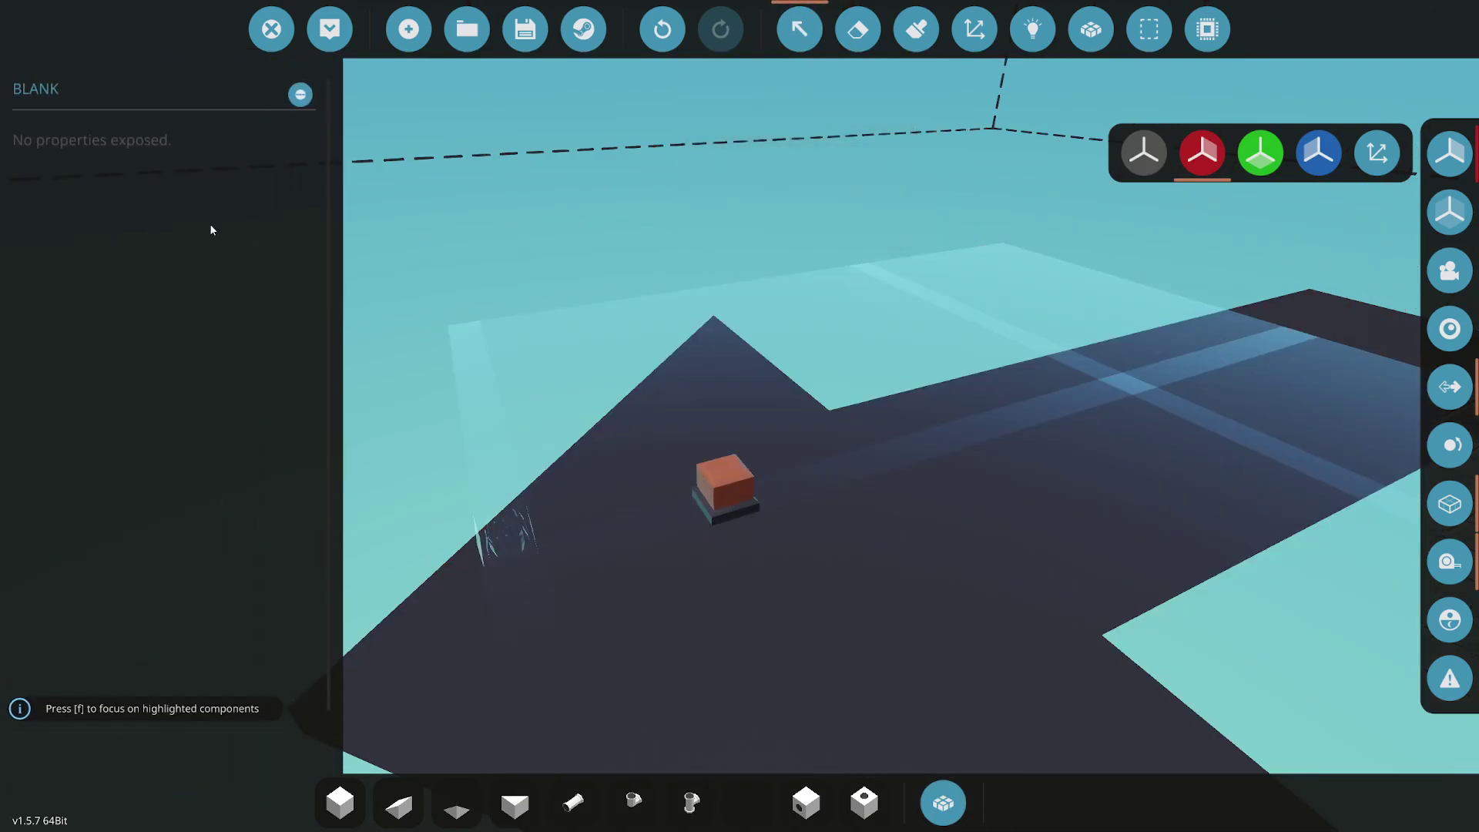
Rename the microcontroller 'Remote Contol' and add a composite input node
{"action": "left_click", "coordinate": [300, 94]}
{"action": "left_click", "coordinate": [796, 539]}
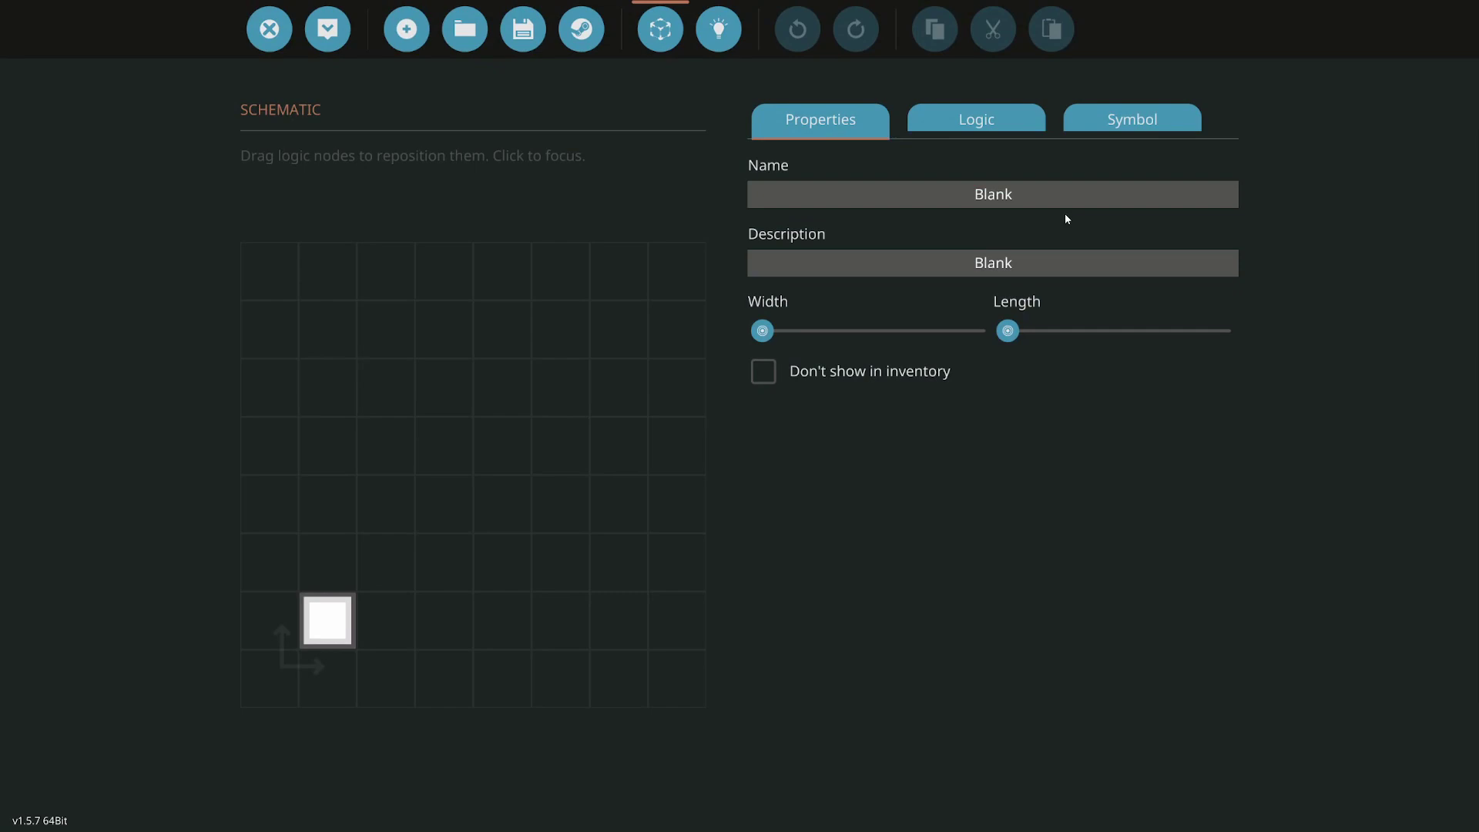
{"action": "type", "text": "Remot"}
{"action": "type", "text": "e Conto"}
{"action": "type", "text": "l"}
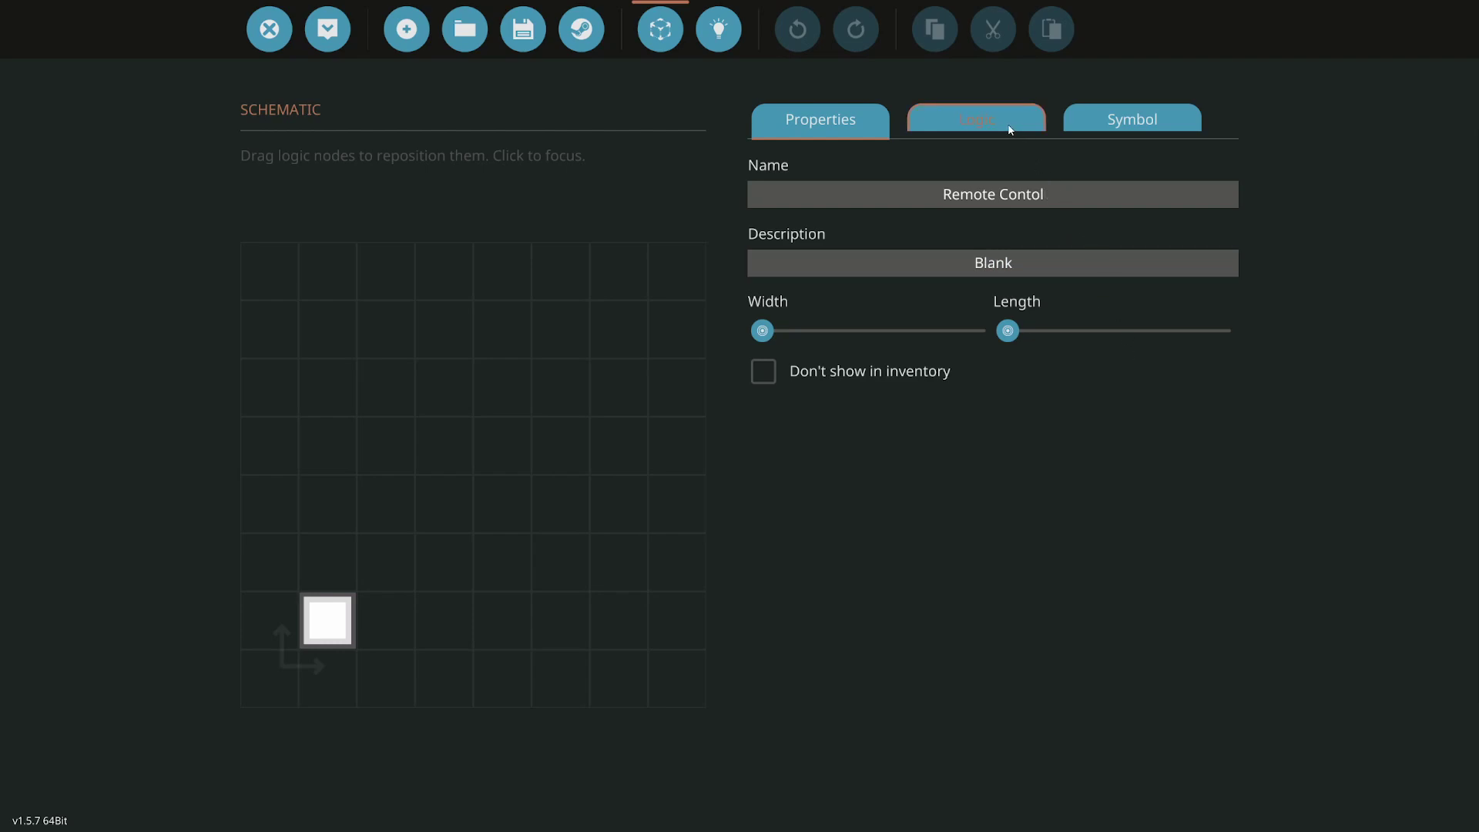
{"action": "left_click", "coordinate": [1010, 129]}
{"action": "left_click", "coordinate": [1209, 179]}
{"action": "left_click", "coordinate": [855, 244]}
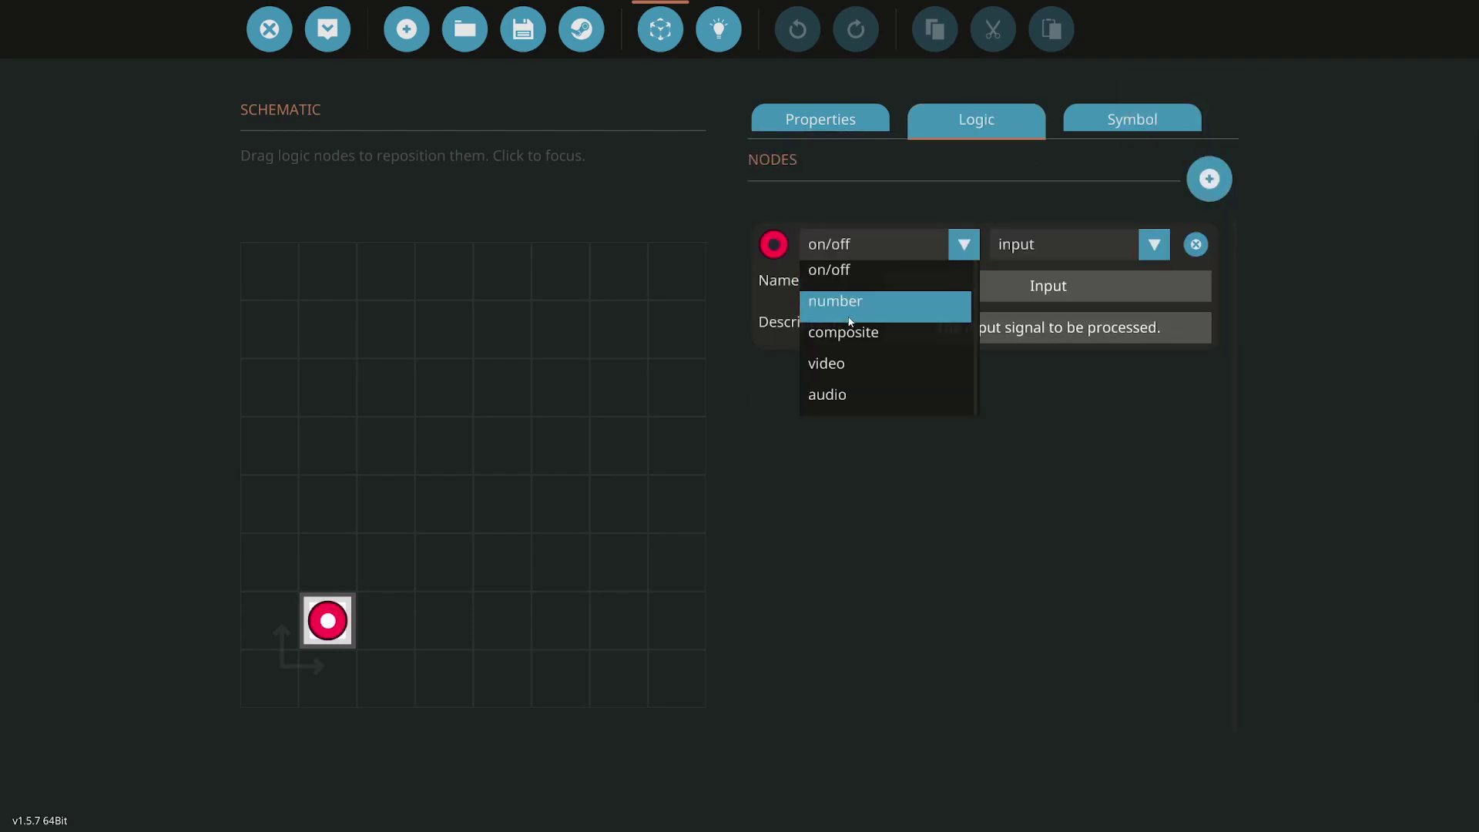
{"action": "left_click", "coordinate": [850, 328]}
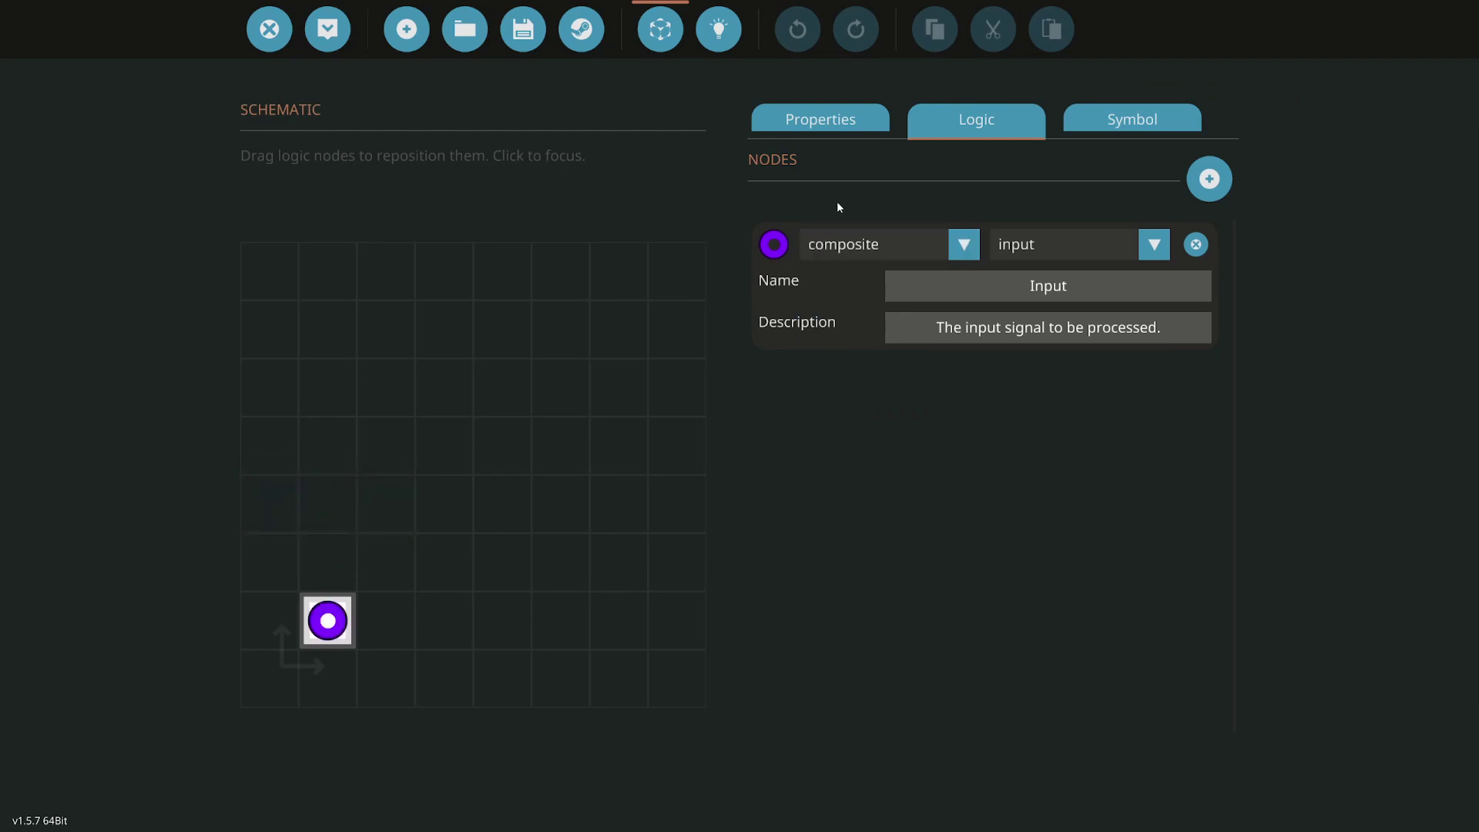
Set the microcontroller to width 4 and length 3, then update it
{"action": "left_click", "coordinate": [878, 122]}
{"action": "mouse_move", "coordinate": [792, 338]}
{"action": "left_click_drag", "start_coordinate": [792, 338], "coordinate": [888, 336]}
{"action": "left_click", "coordinate": [1090, 335]}
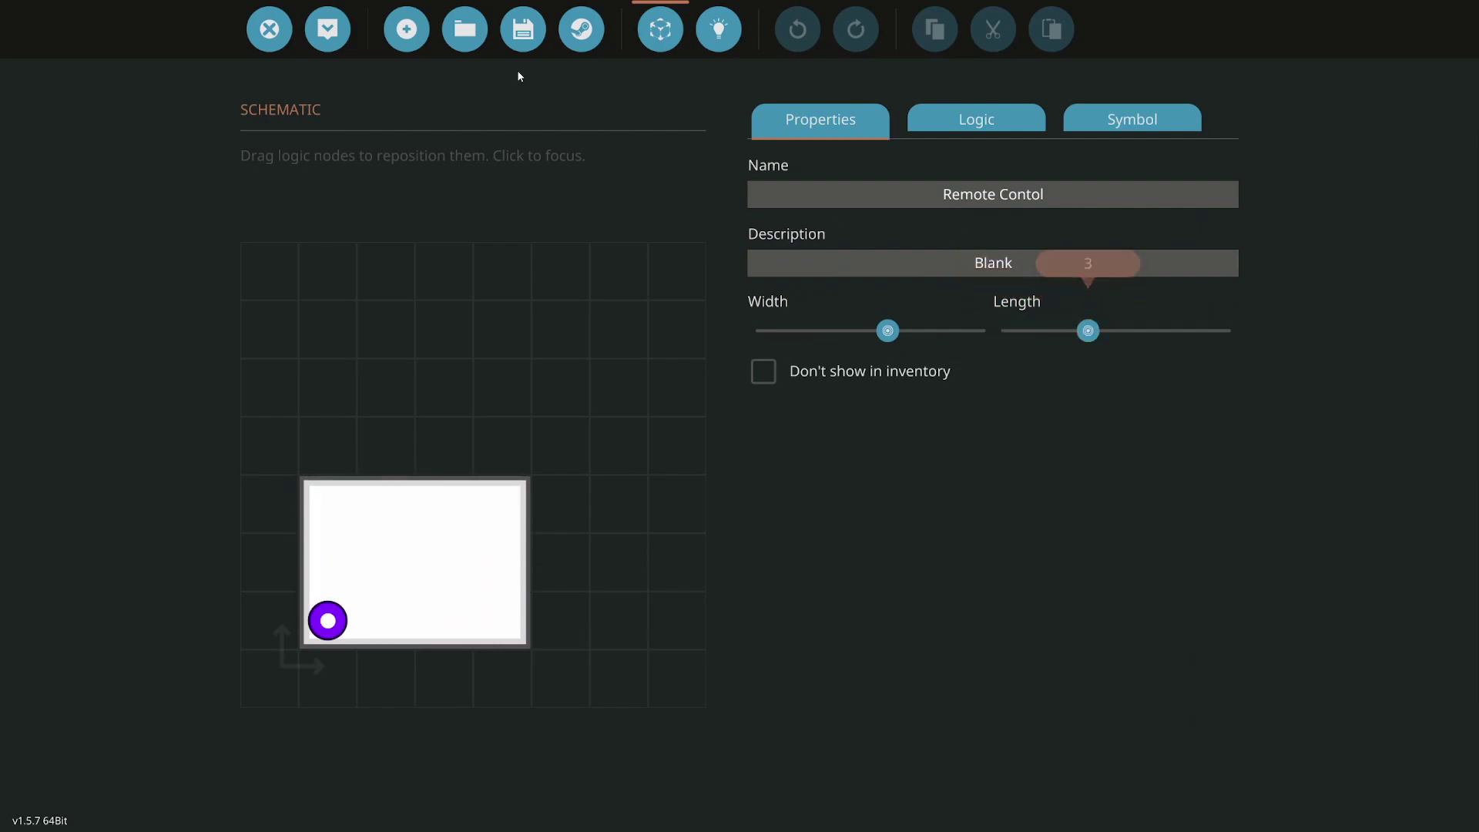
{"action": "left_click", "coordinate": [341, 41]}
Confirm the microcontroller update, show its purple composite node in Logic view, then reopen the inventory
{"action": "left_click", "coordinate": [793, 581]}
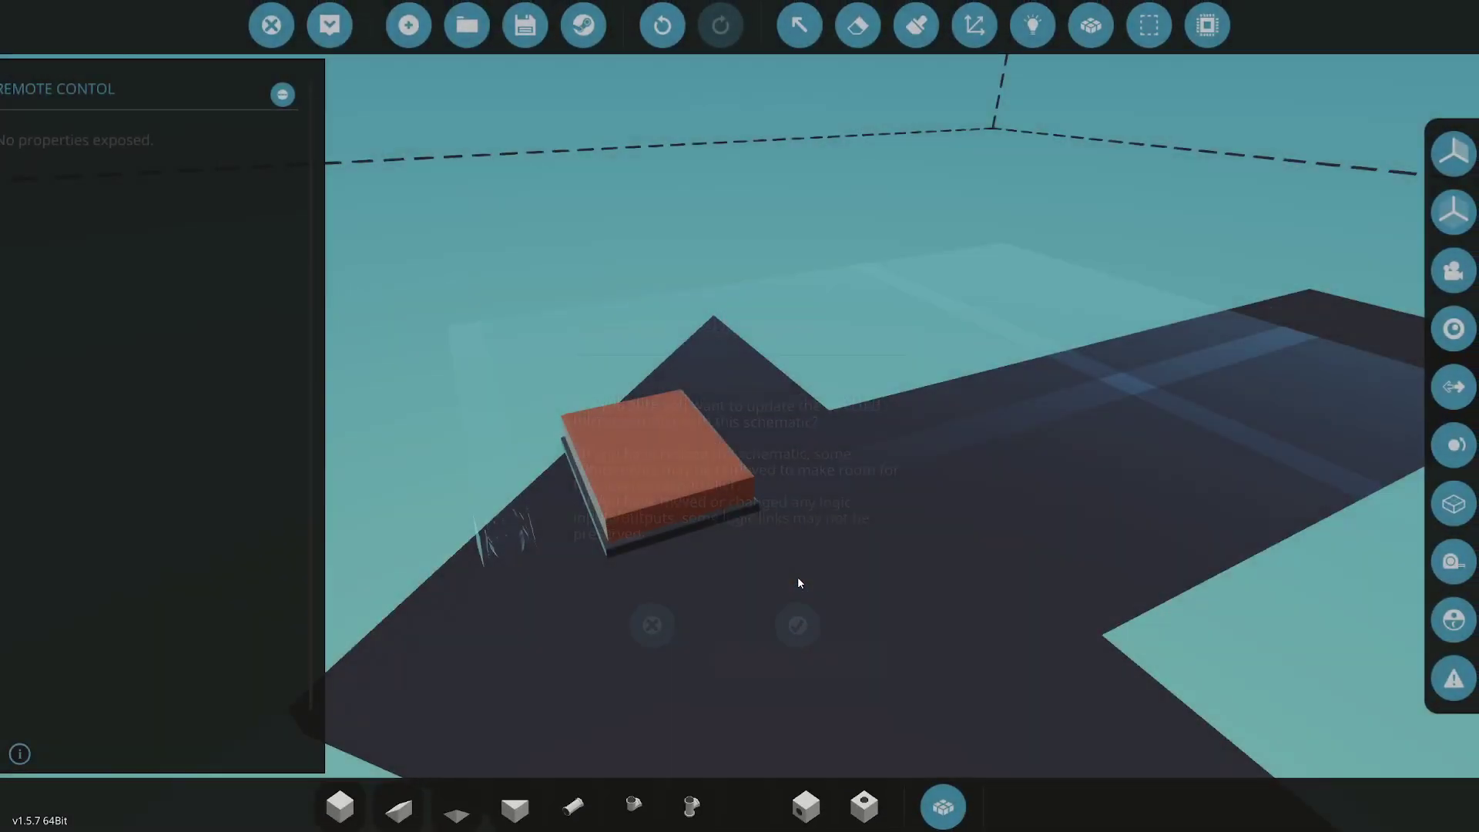
{"action": "scroll", "coordinate": [849, 507], "scroll_direction": "up", "scroll_amount": 3}
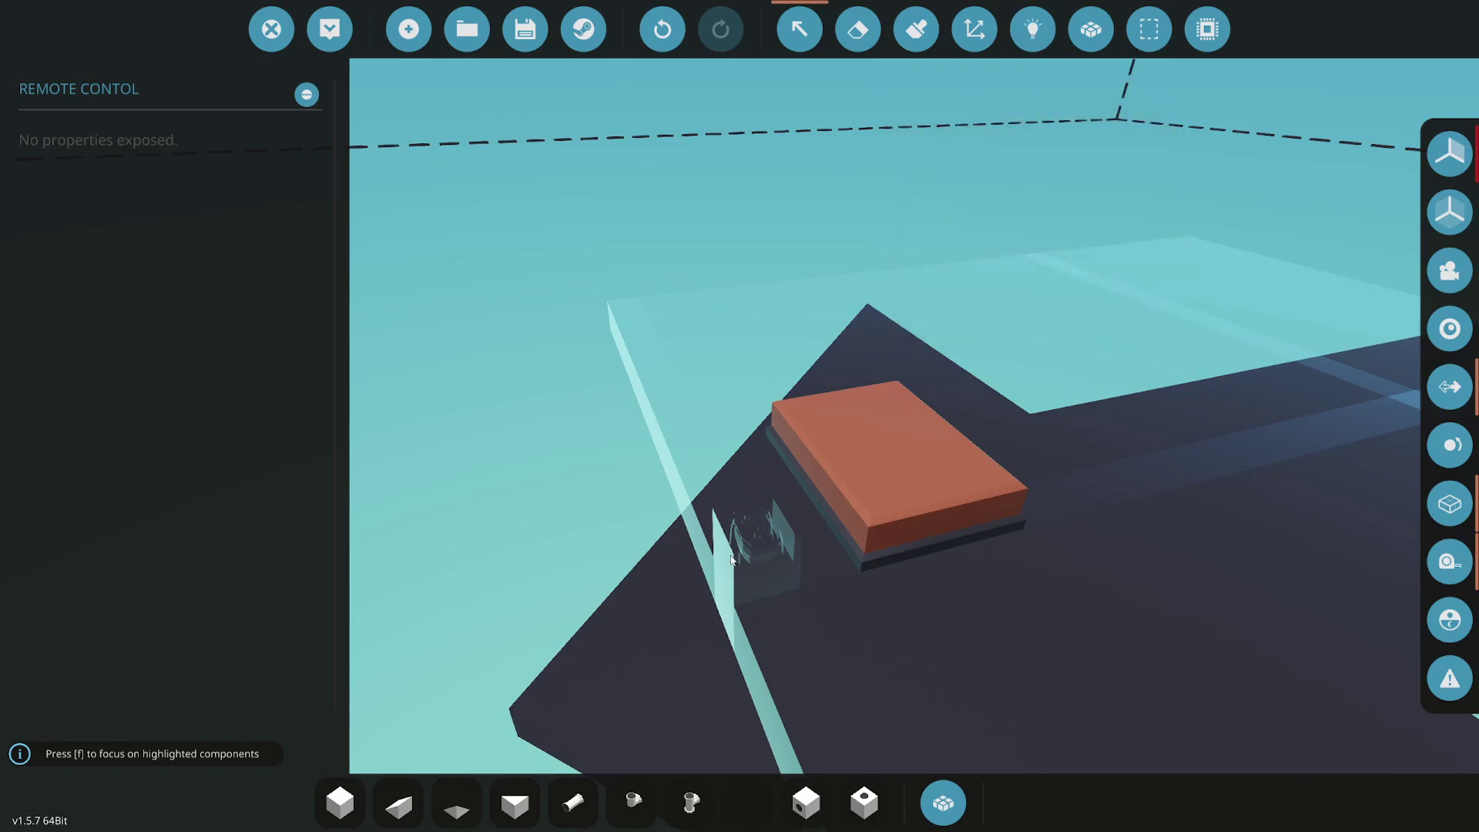
{"action": "left_click", "coordinate": [1032, 29]}
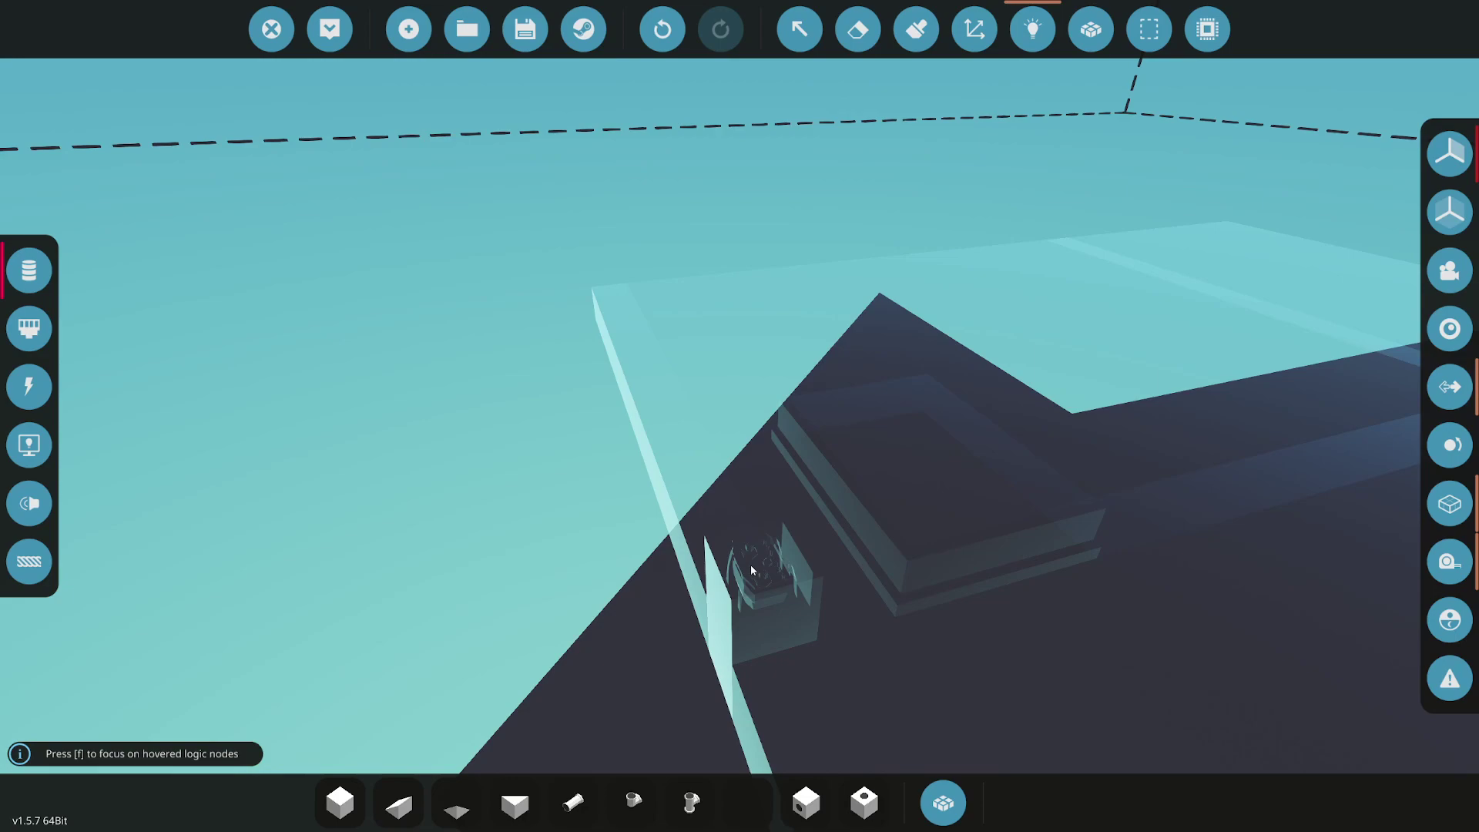
{"action": "key", "text": "2"}
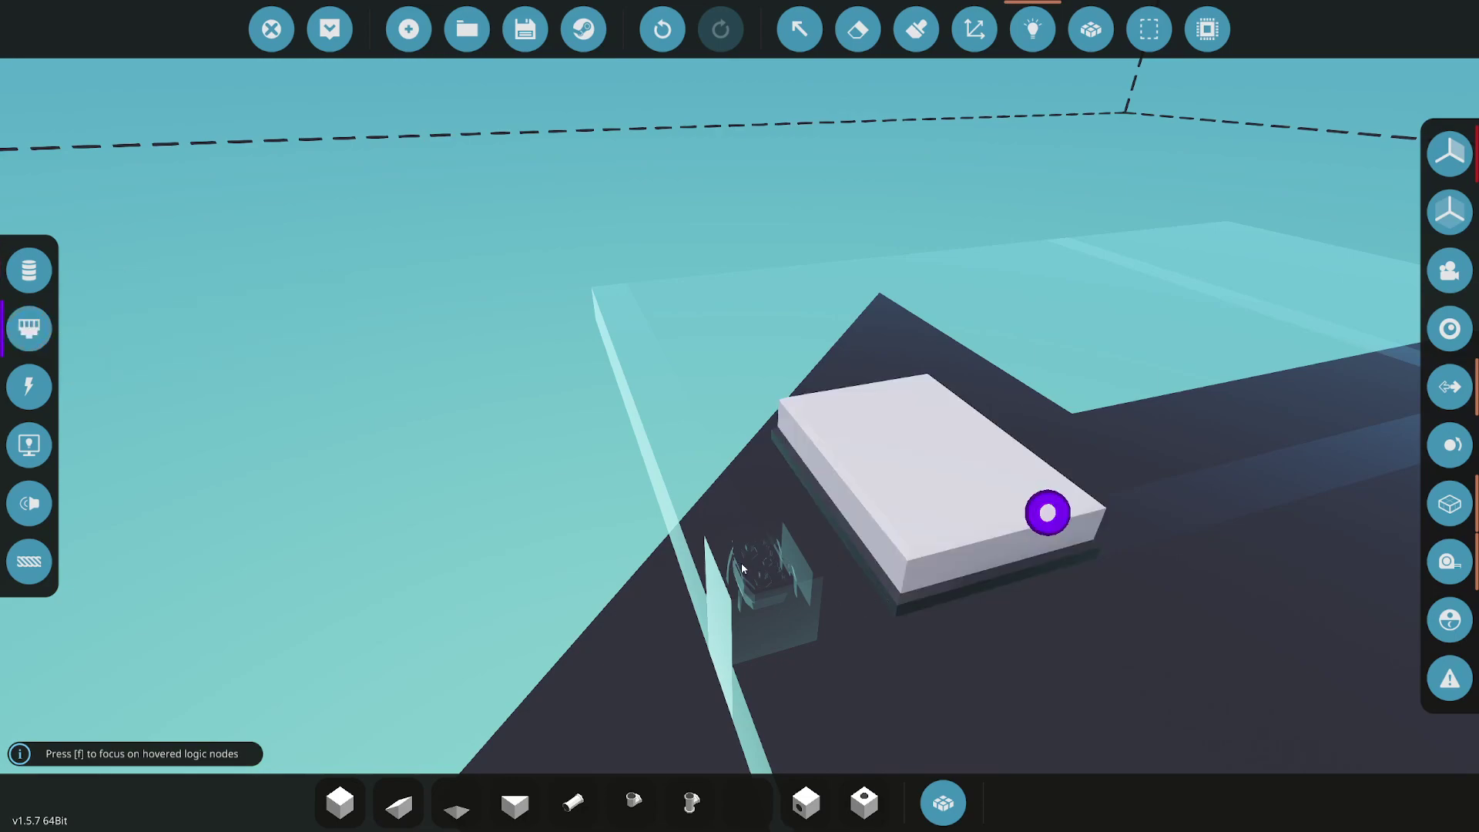
{"action": "left_click", "coordinate": [943, 803]}
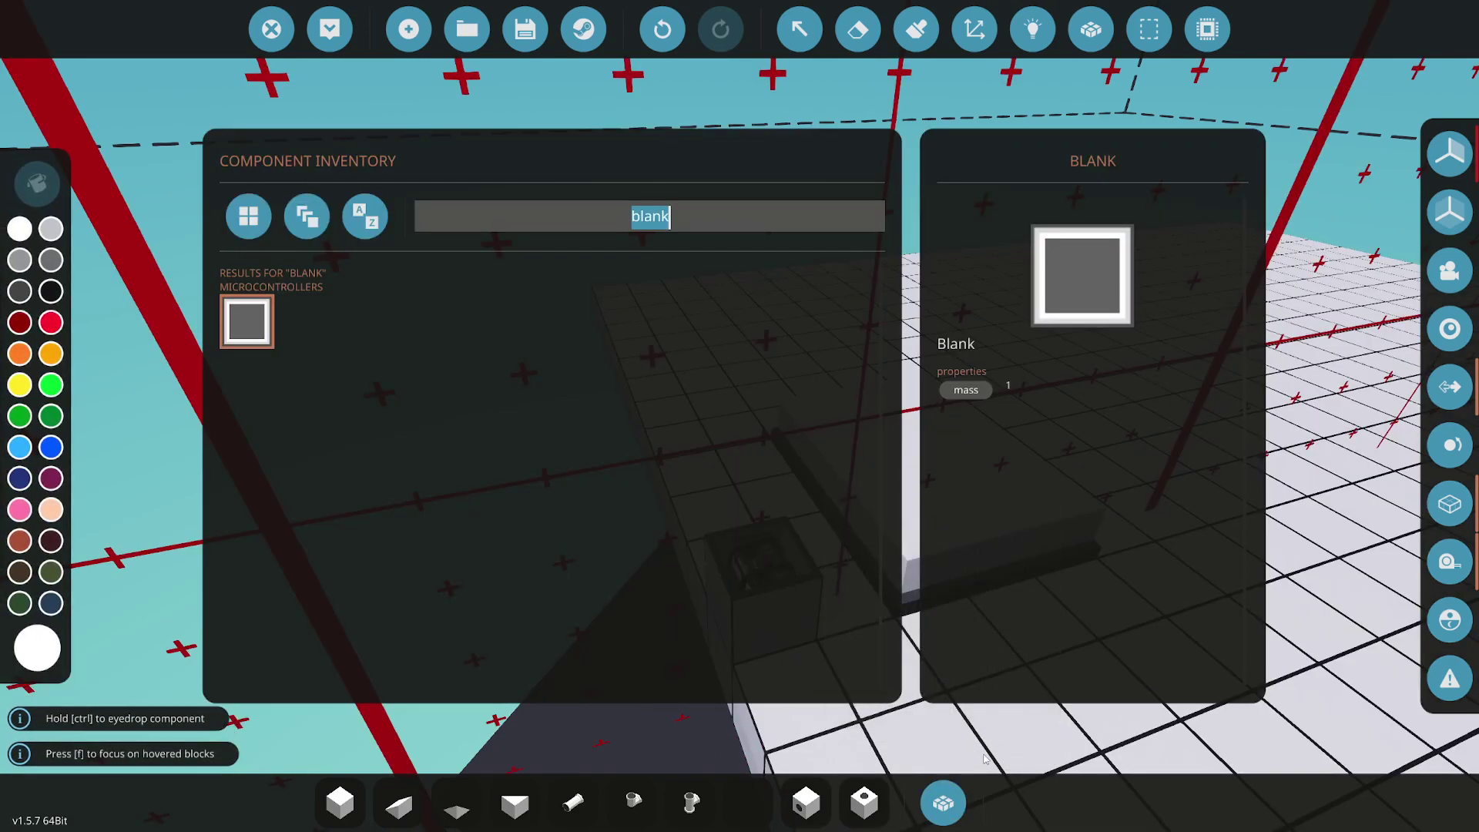
Search 'radio' and compare range and mass of Radio RX Small, Medium, Large and Huge
{"action": "type", "text": "radio"}
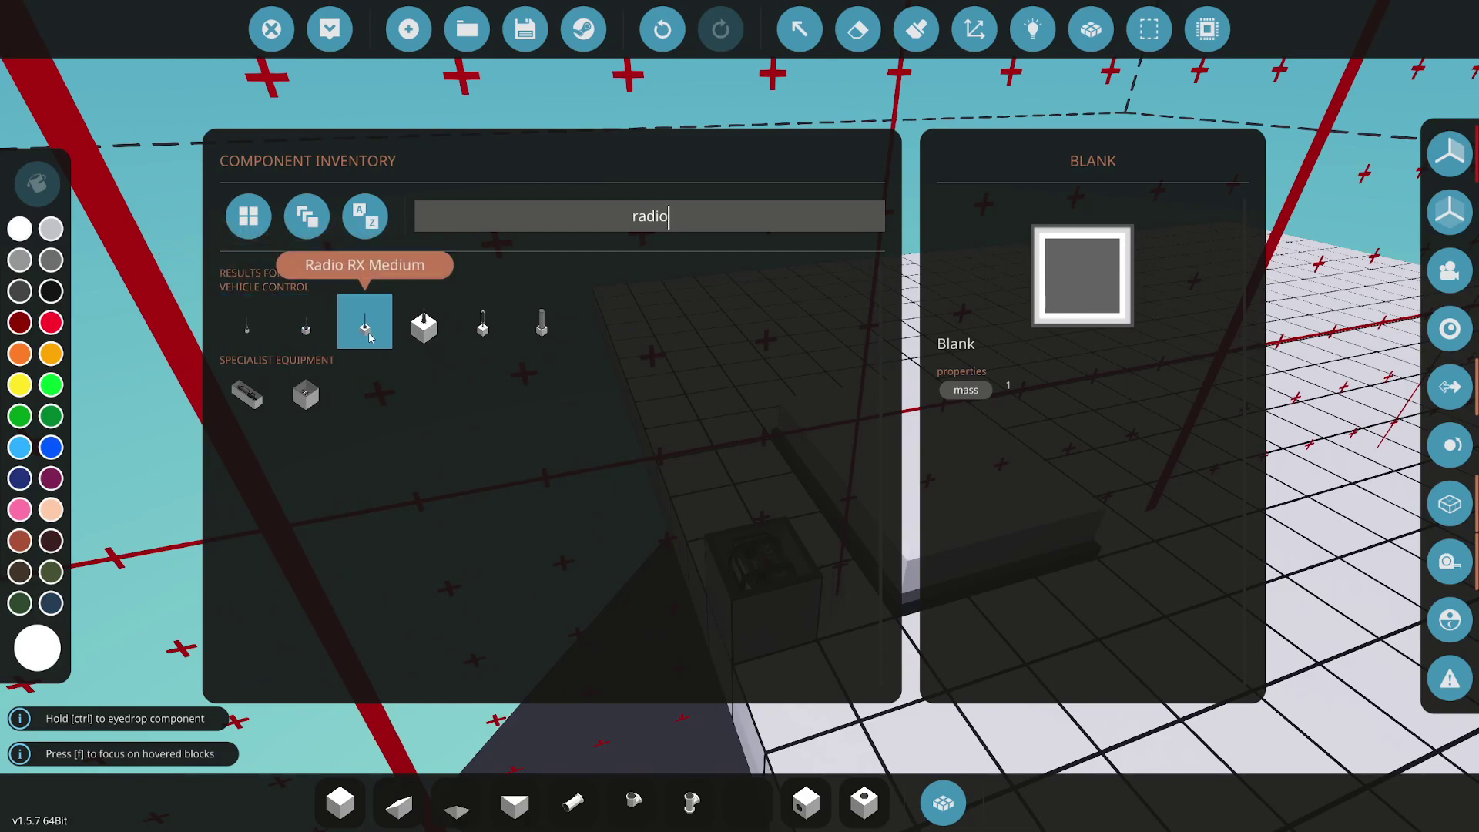
{"action": "left_click", "coordinate": [429, 339]}
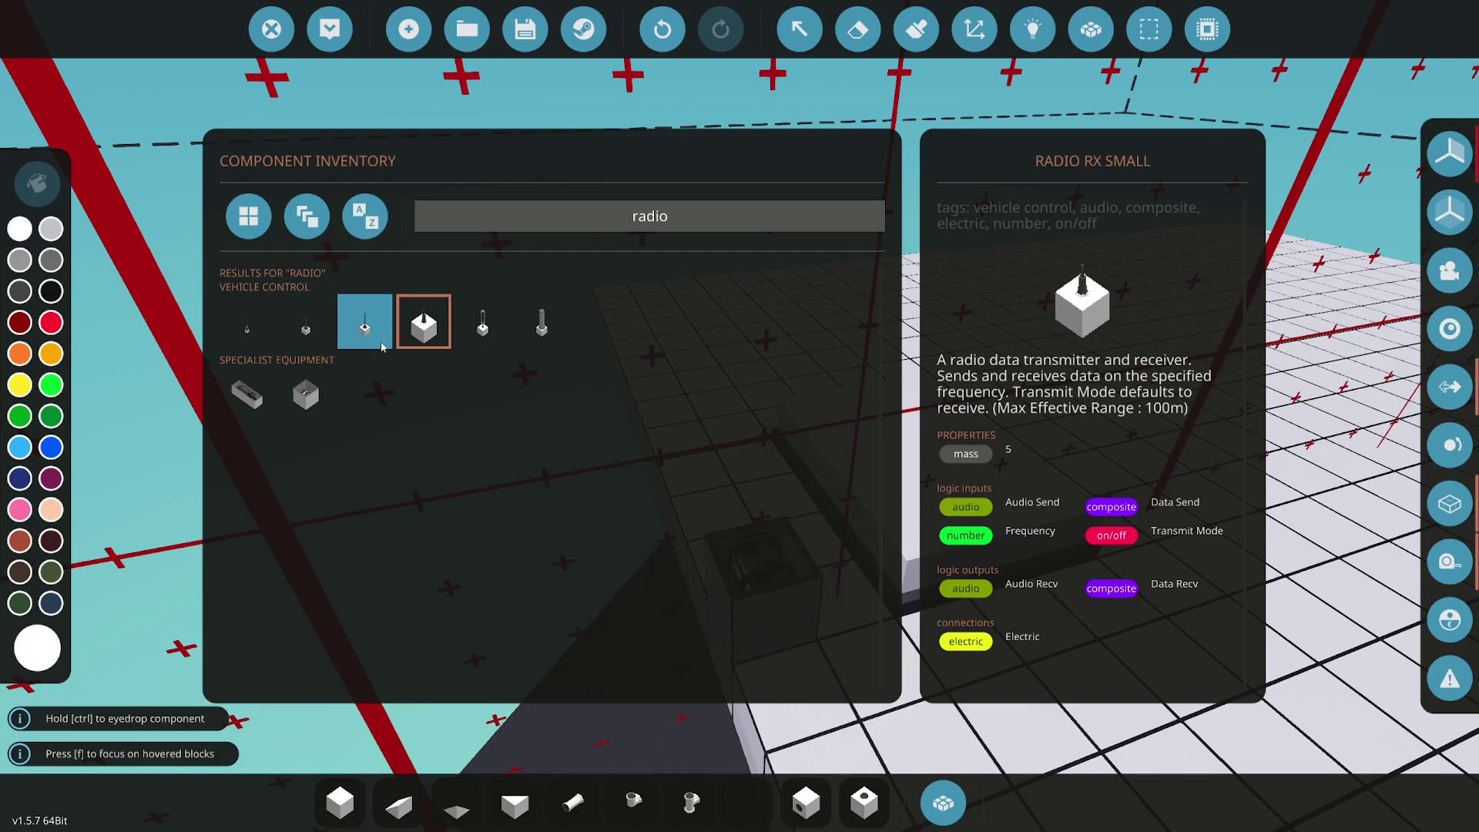
{"action": "left_click", "coordinate": [364, 325]}
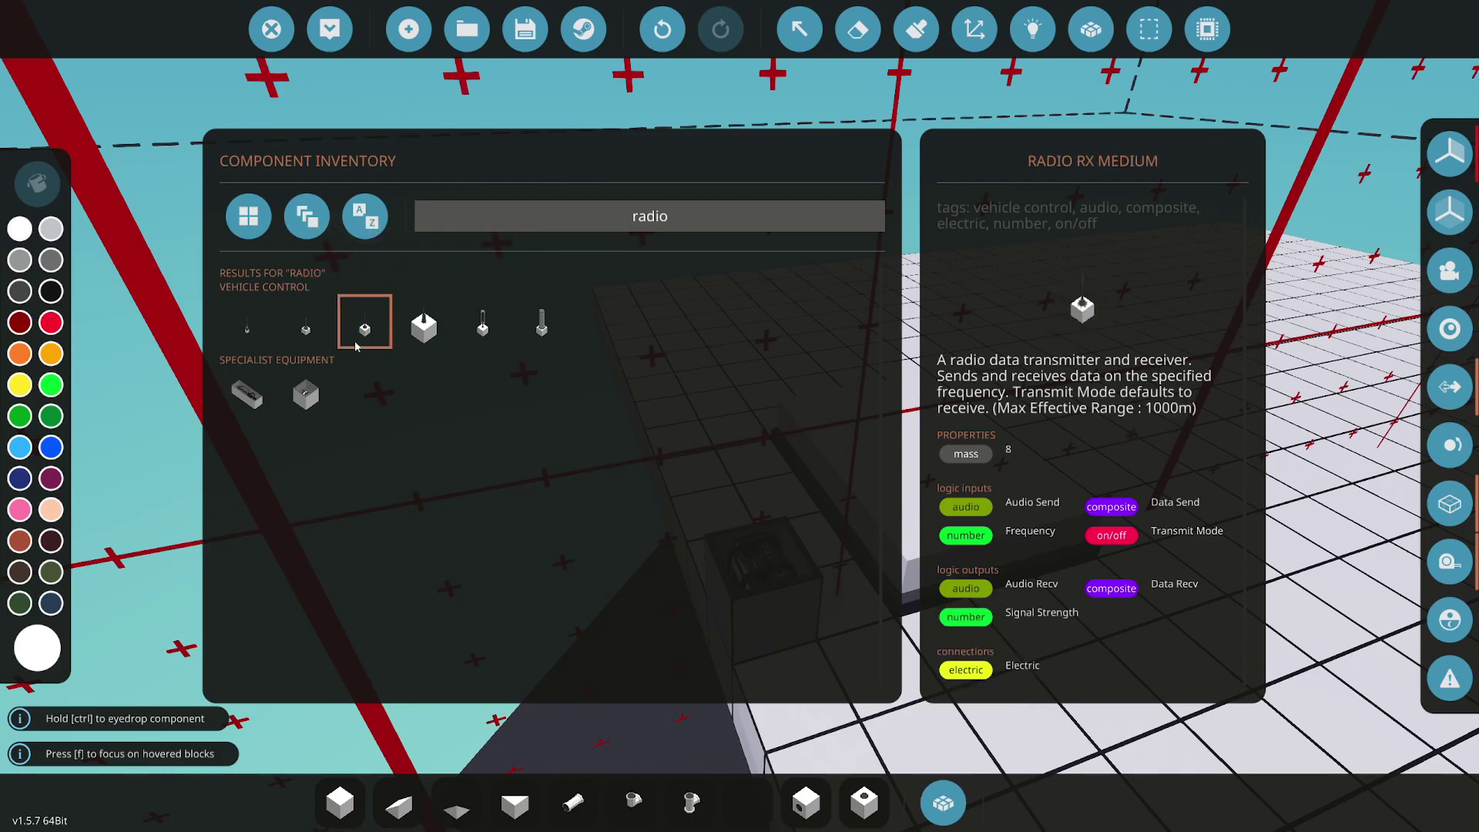
{"action": "left_click", "coordinate": [308, 337]}
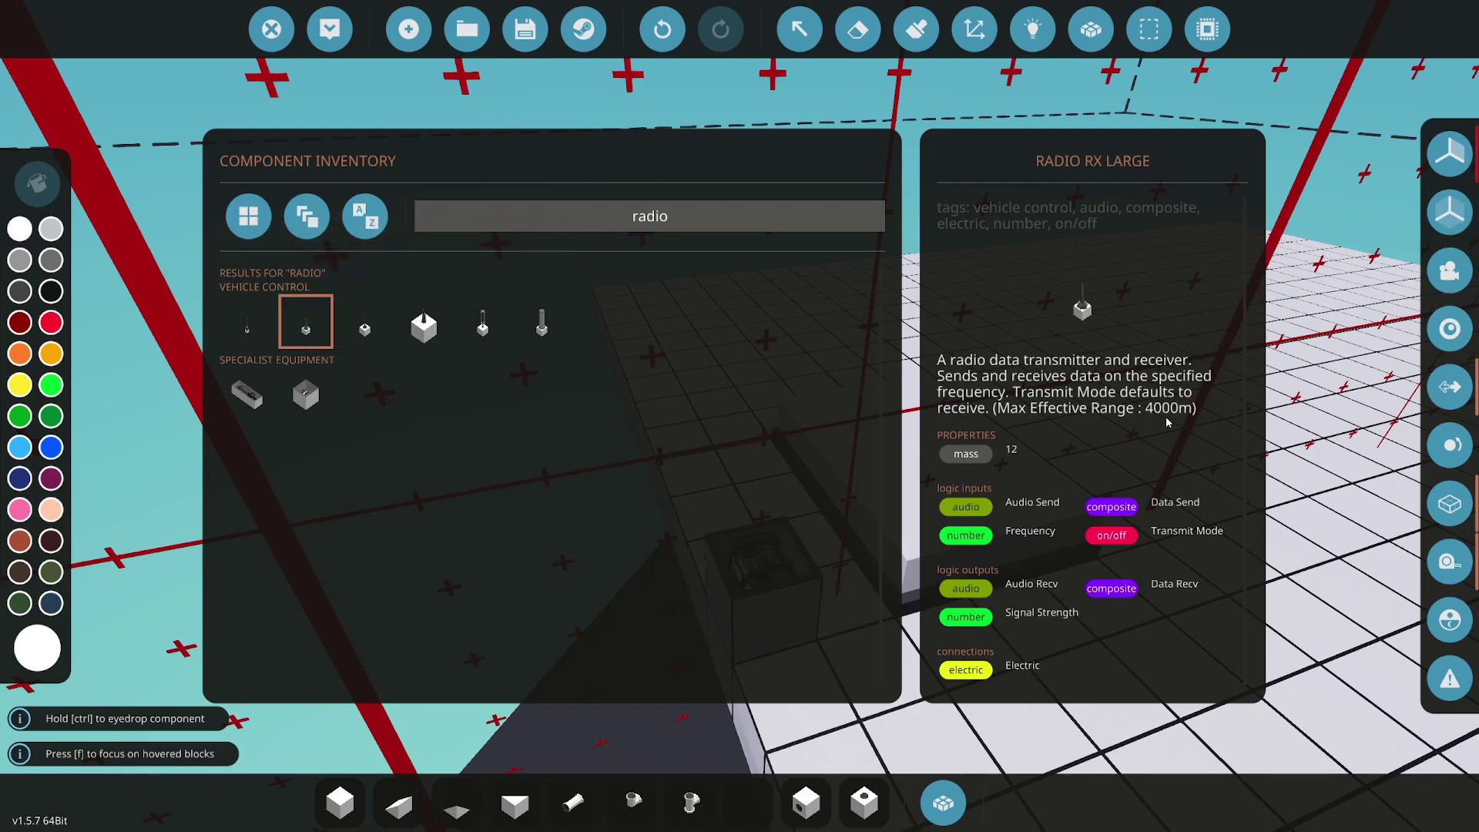
{"action": "left_click", "coordinate": [246, 325]}
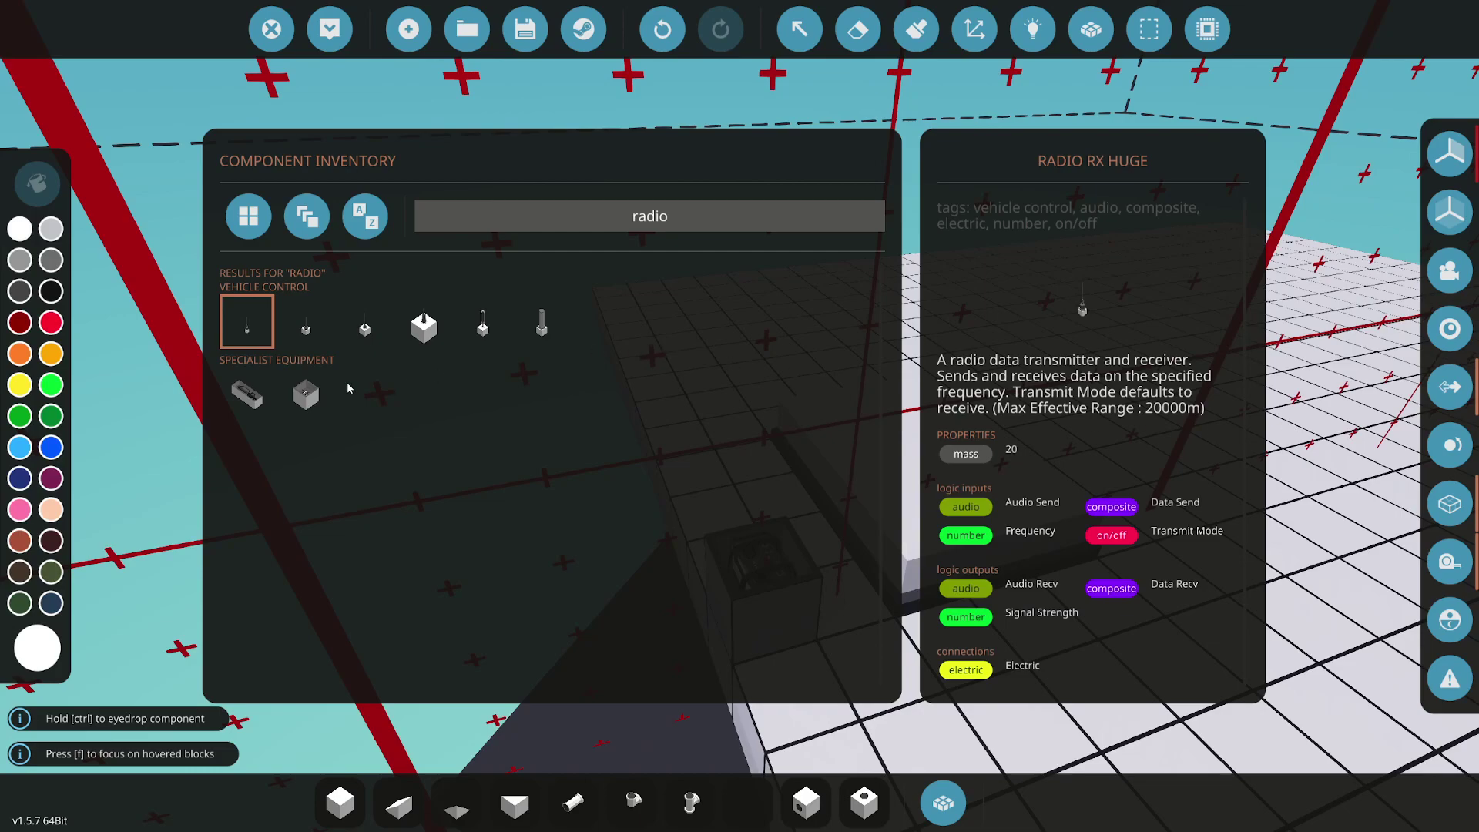
Place a Radio RX Small and link its Data Recv to the microcontroller's composite input
{"action": "left_click", "coordinate": [424, 333]}
{"action": "left_click", "coordinate": [943, 803]}
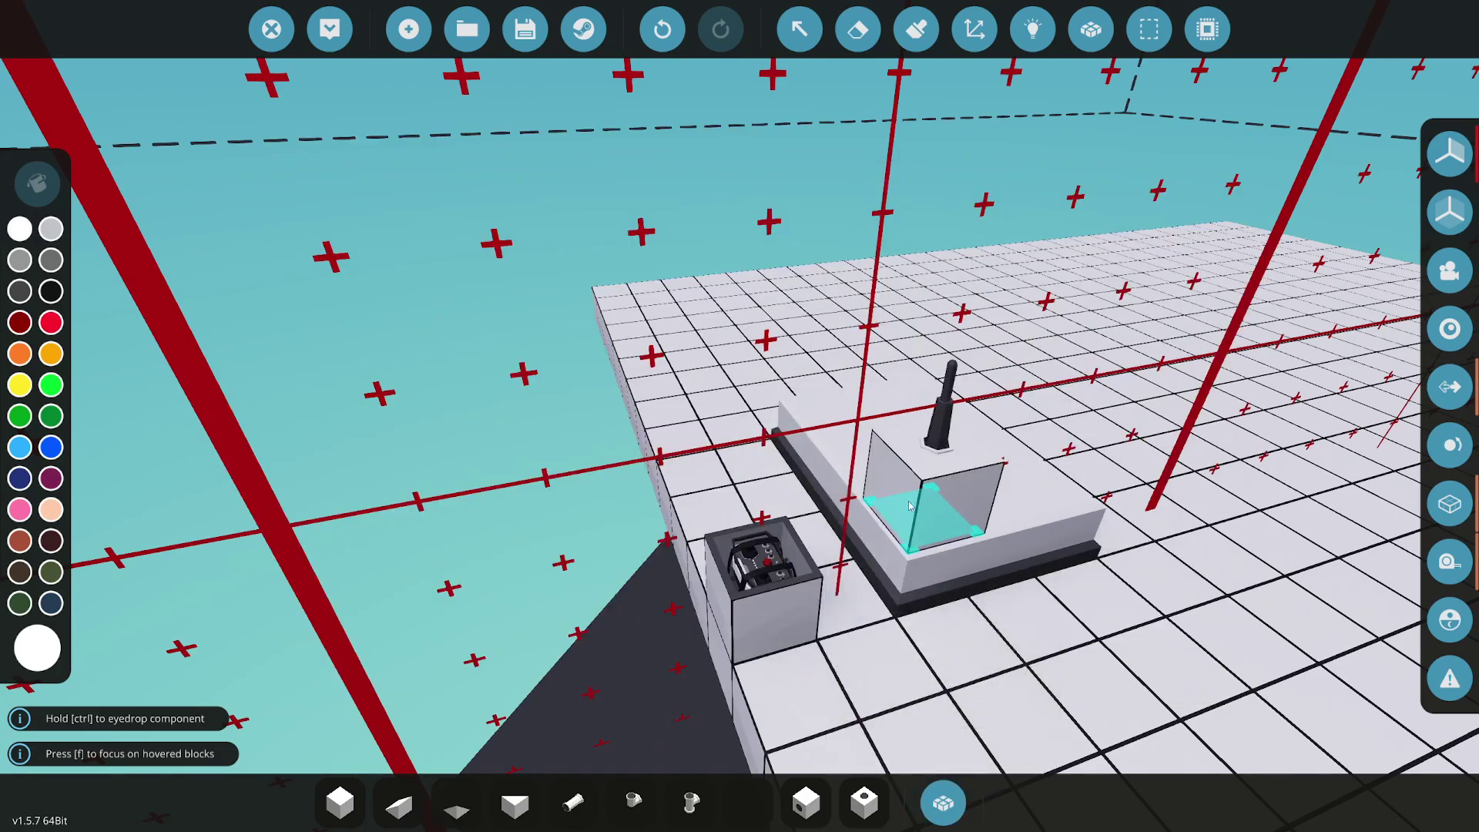
{"action": "left_click", "coordinate": [890, 517]}
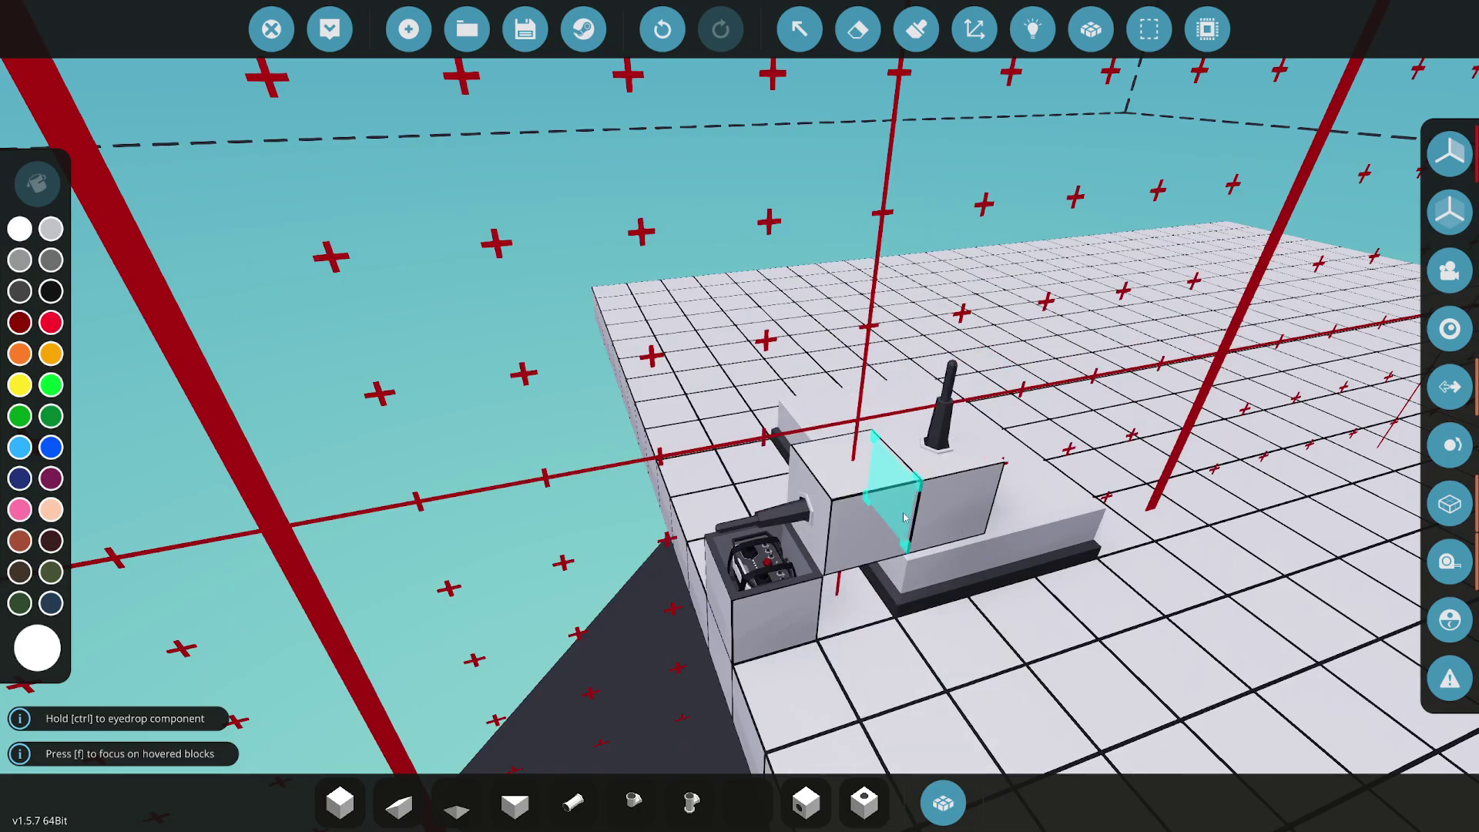
{"action": "key", "text": "ctrl+z"}
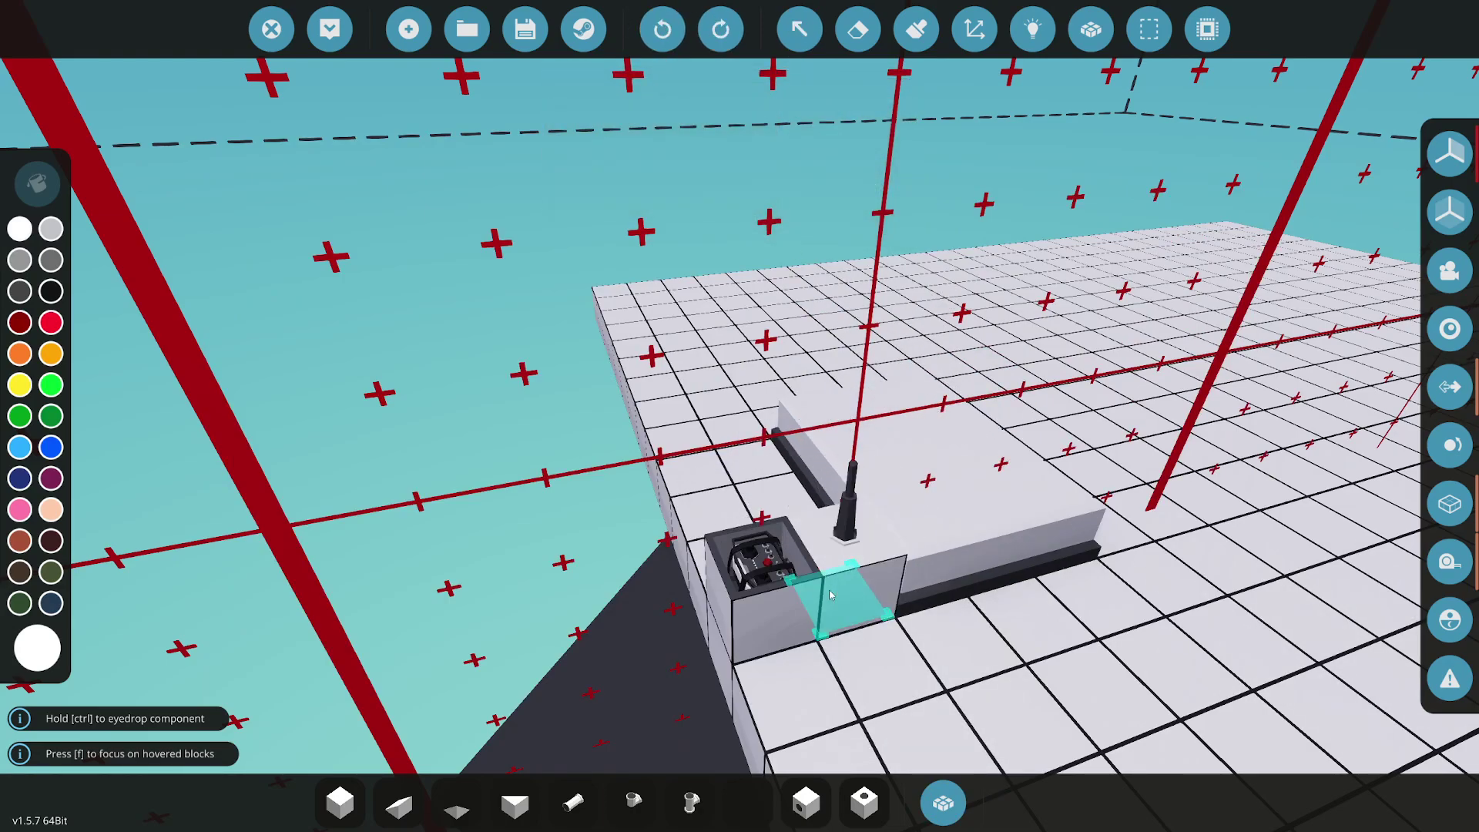
{"action": "key", "text": "s"}
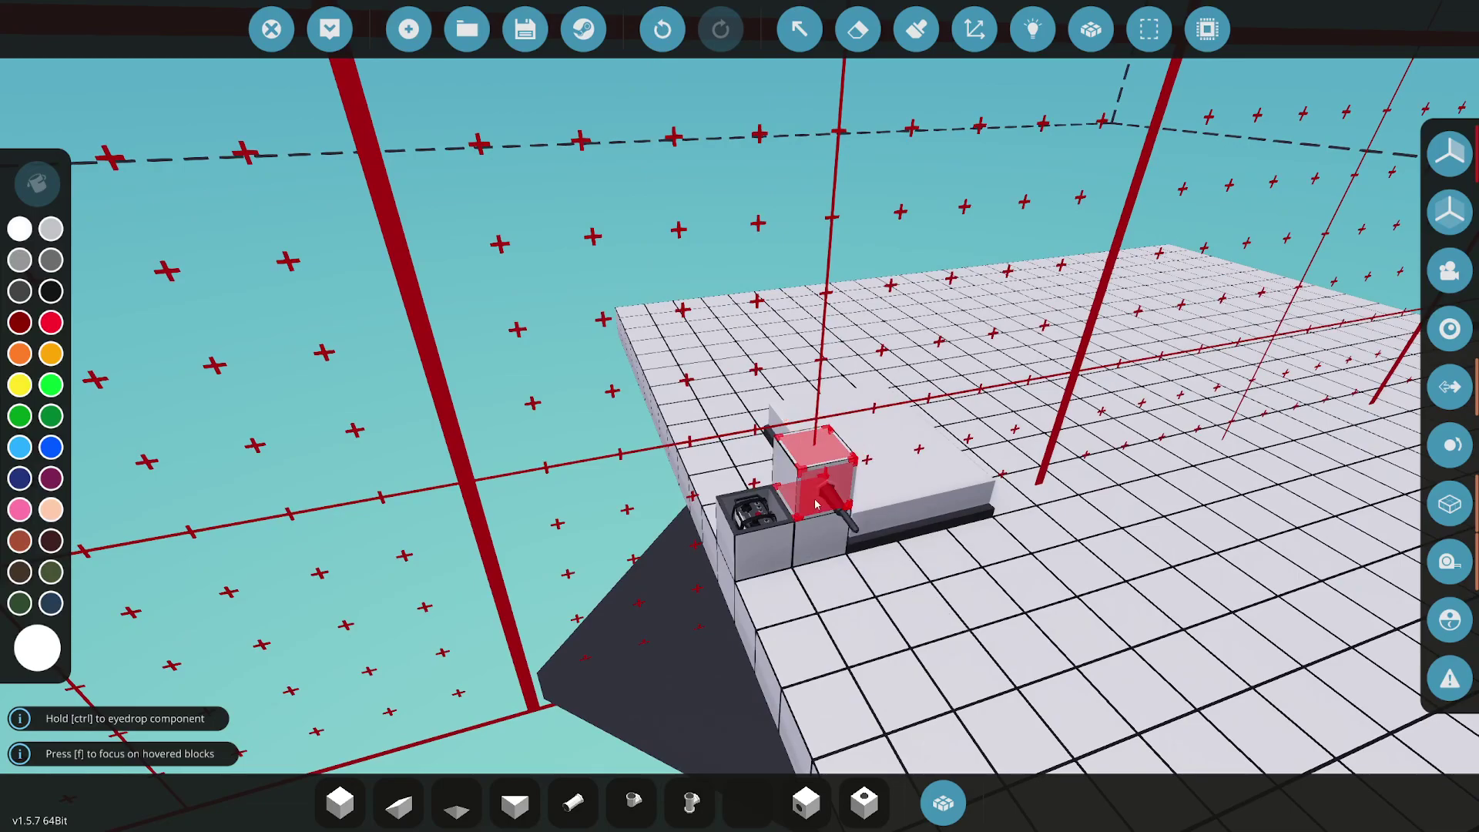
{"action": "left_click", "coordinate": [1041, 37]}
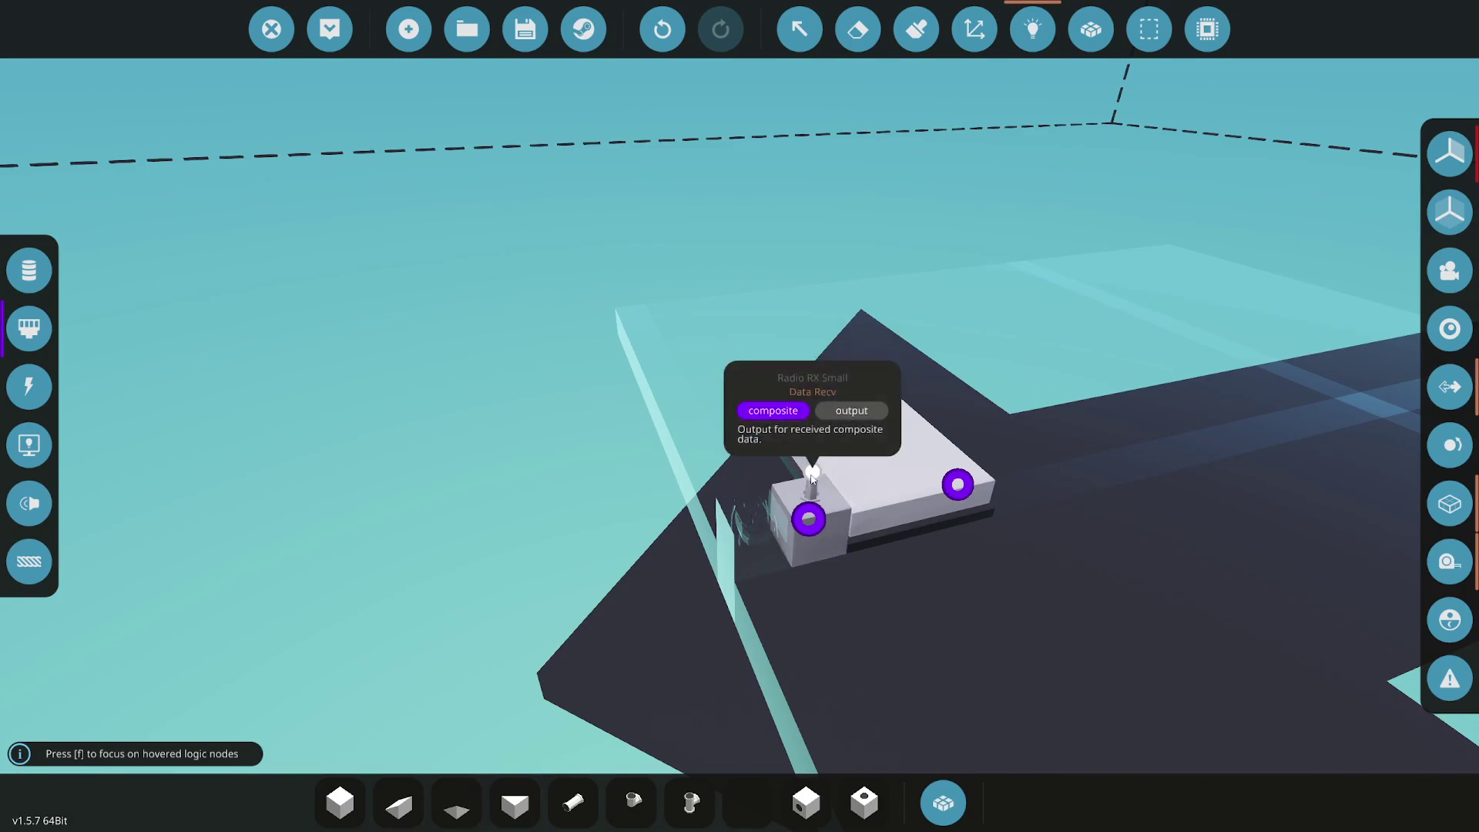
{"action": "left_click_drag", "start_coordinate": [812, 479], "coordinate": [958, 484]}
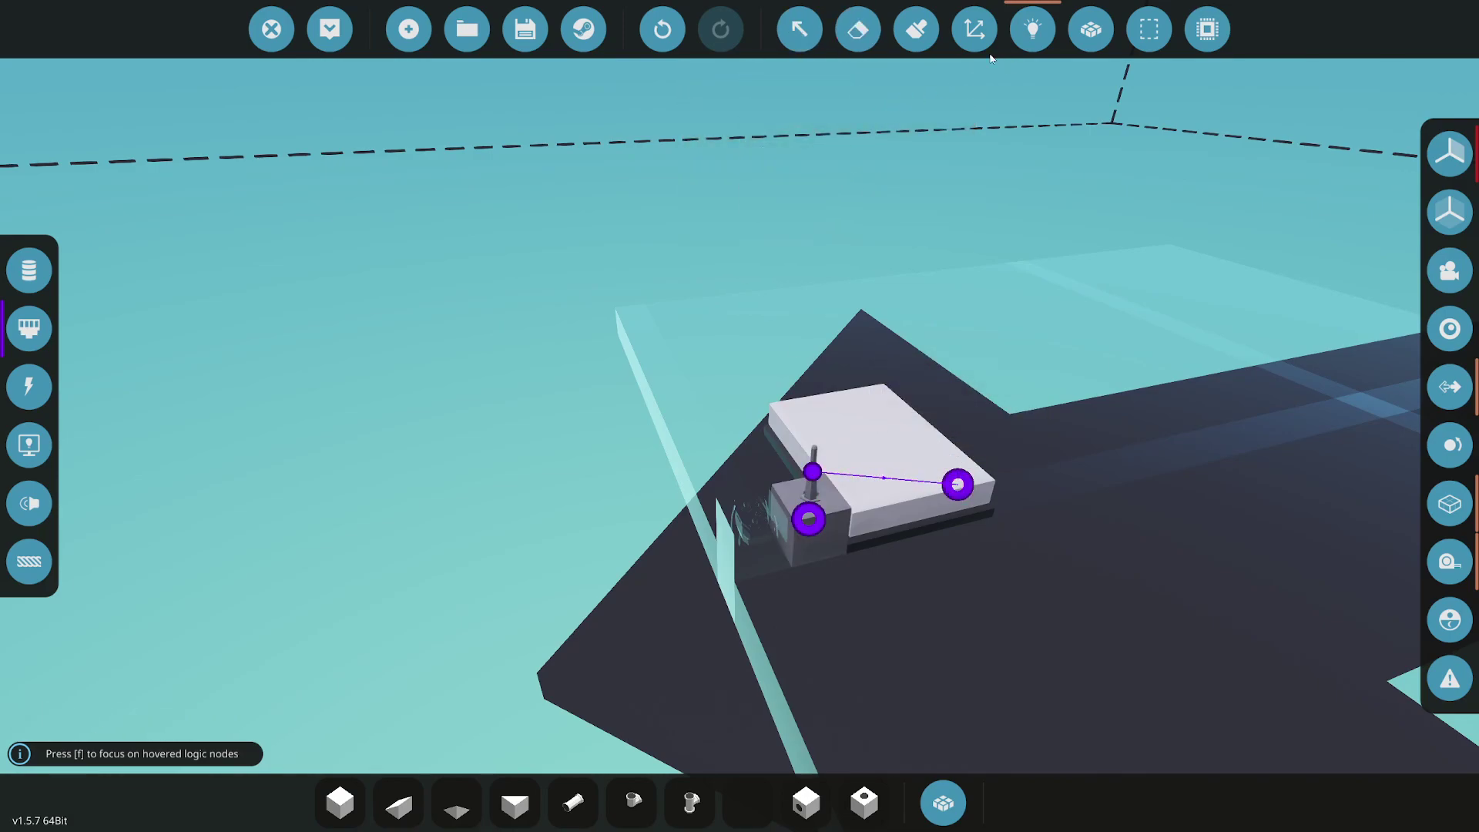
{"action": "left_click", "coordinate": [943, 803]}
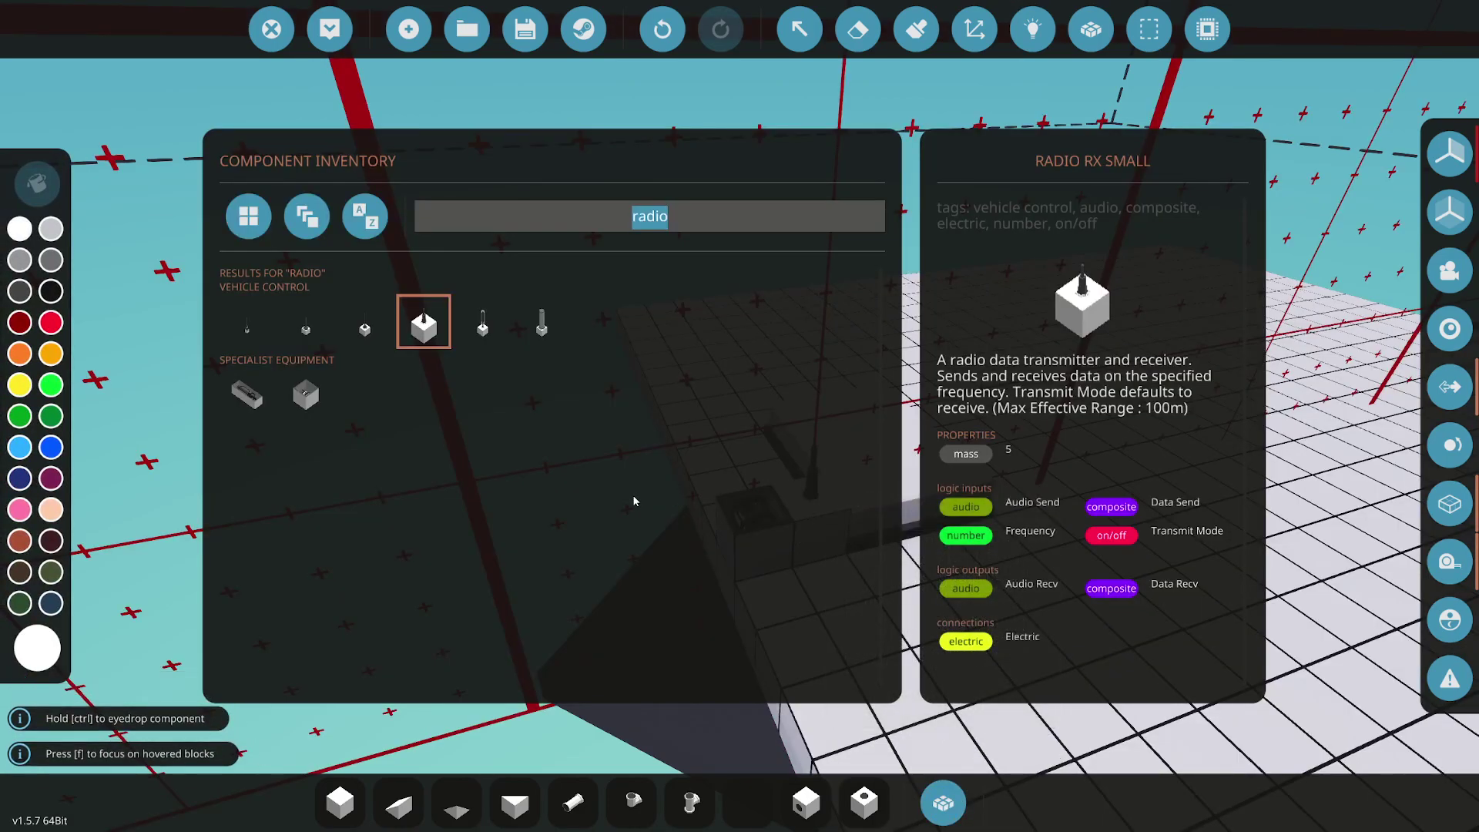
Search 'rem' to check the Remote Control Unit's 500m range, then close the inventory
{"action": "key", "text": "BackSpace"}
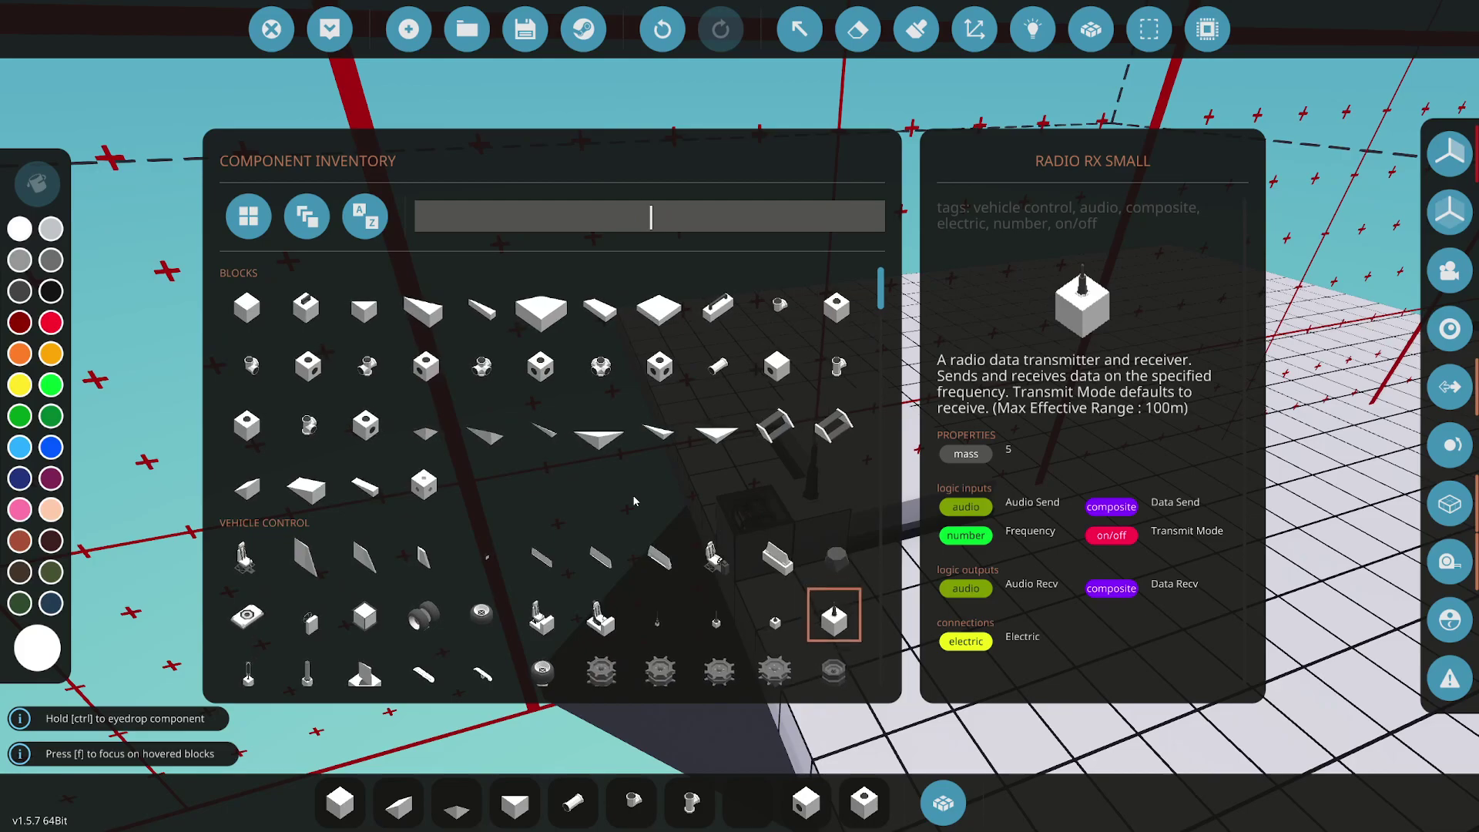
{"action": "type", "text": "rem"}
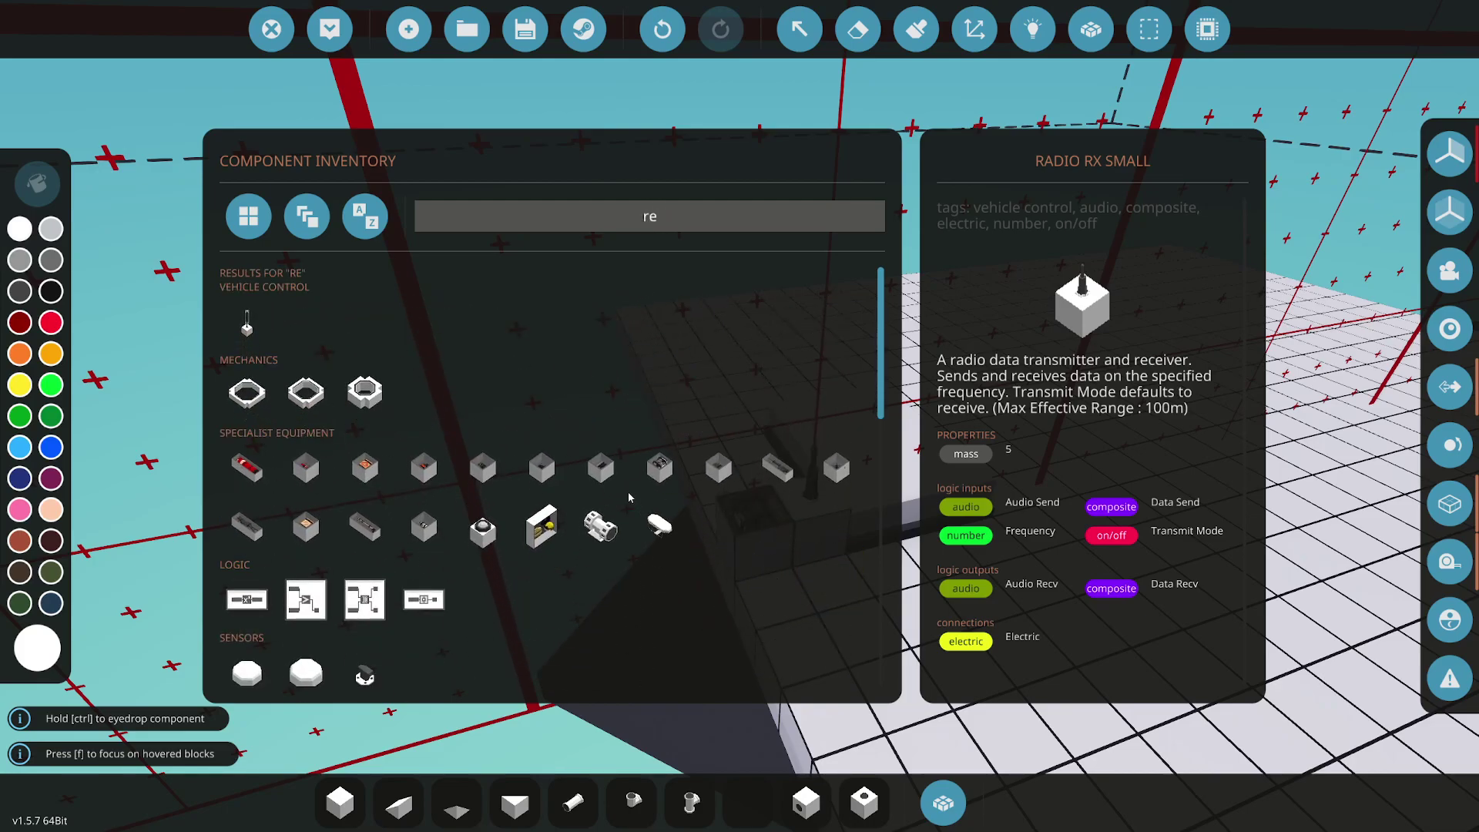
{"action": "left_click", "coordinate": [247, 321]}
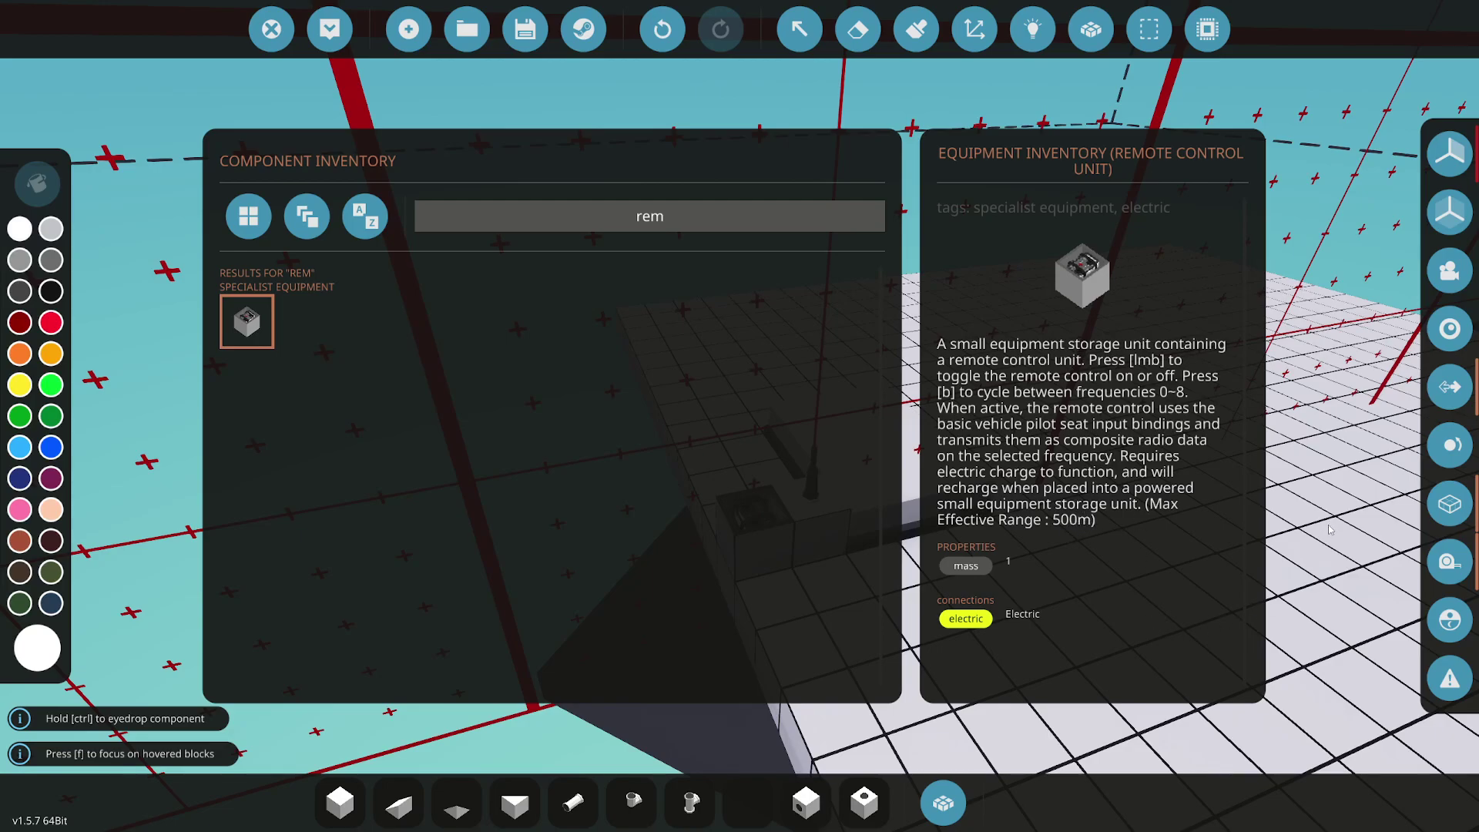
{"action": "key", "text": "Escape"}
{"action": "key", "text": "Escape"}
{"action": "left_click", "coordinate": [943, 803]}
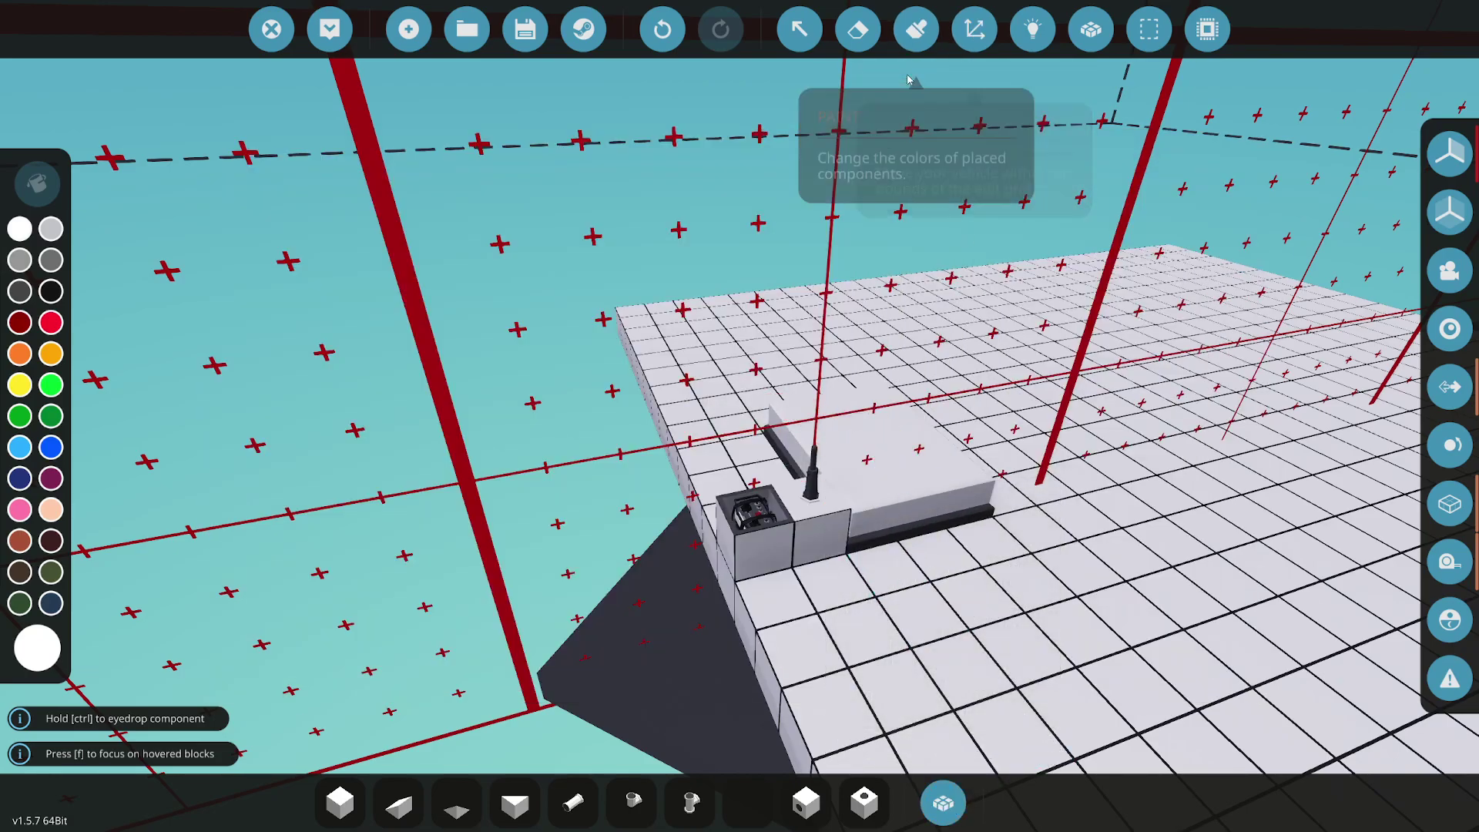
Search 'constant' and pick the Constant Number block for placement
{"action": "left_click", "coordinate": [950, 800]}
{"action": "type", "text": "constant"}
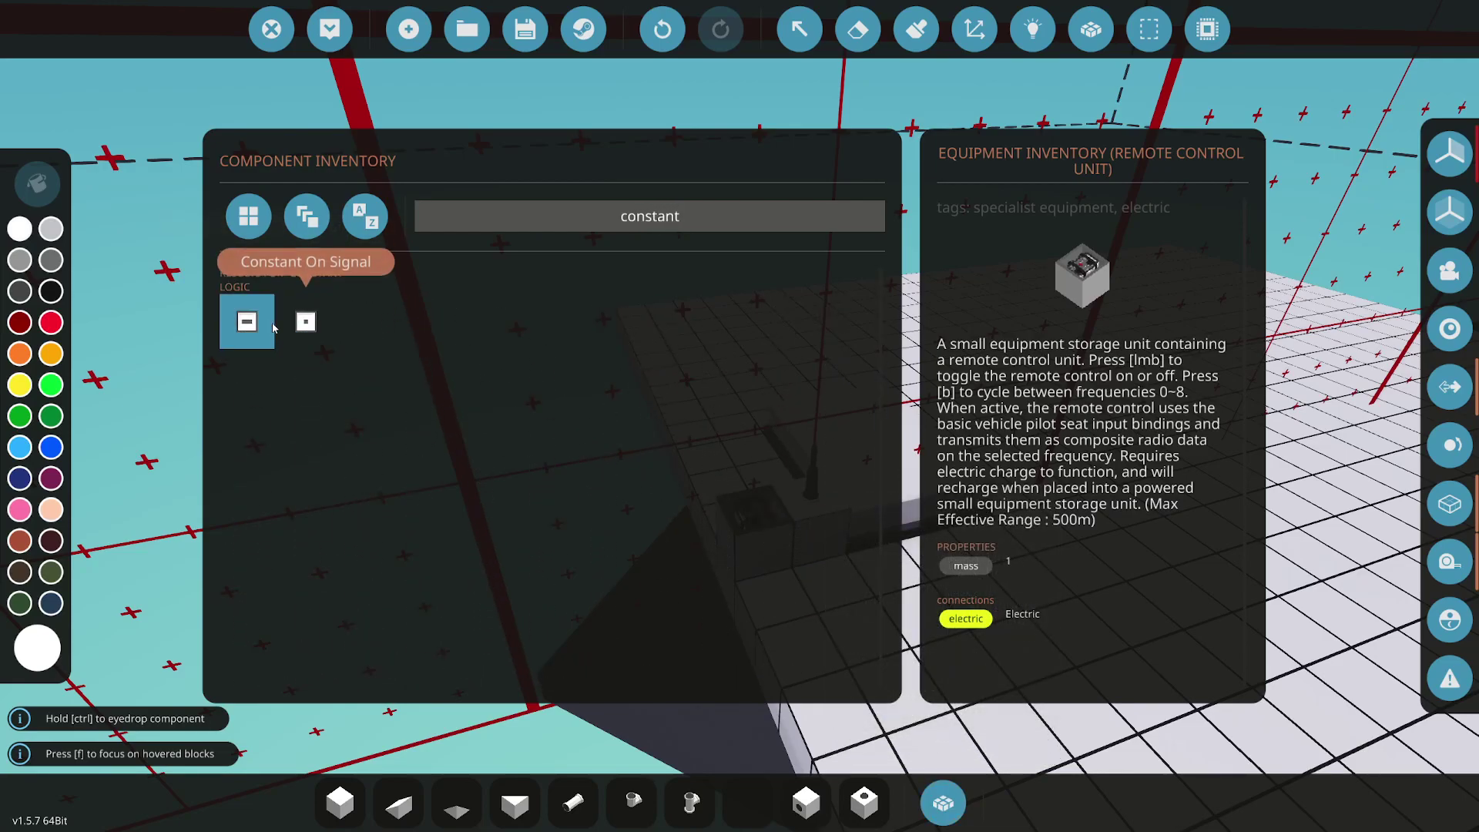
{"action": "left_click", "coordinate": [246, 321]}
{"action": "left_click", "coordinate": [942, 803]}
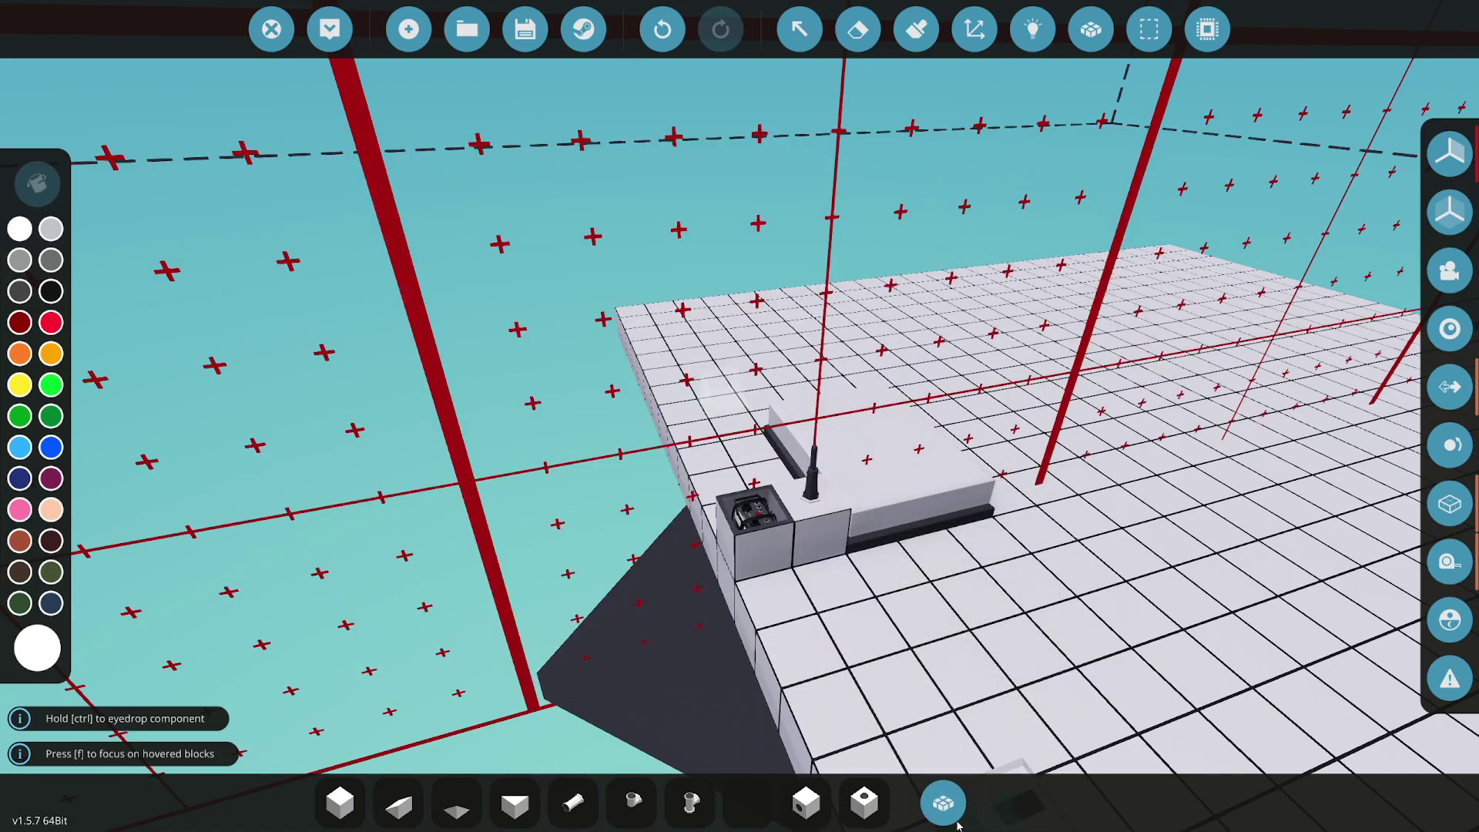
Switch to placing a Small Keypad with symmetry turned off
{"action": "left_click", "coordinate": [940, 814]}
{"action": "type", "text": "key"}
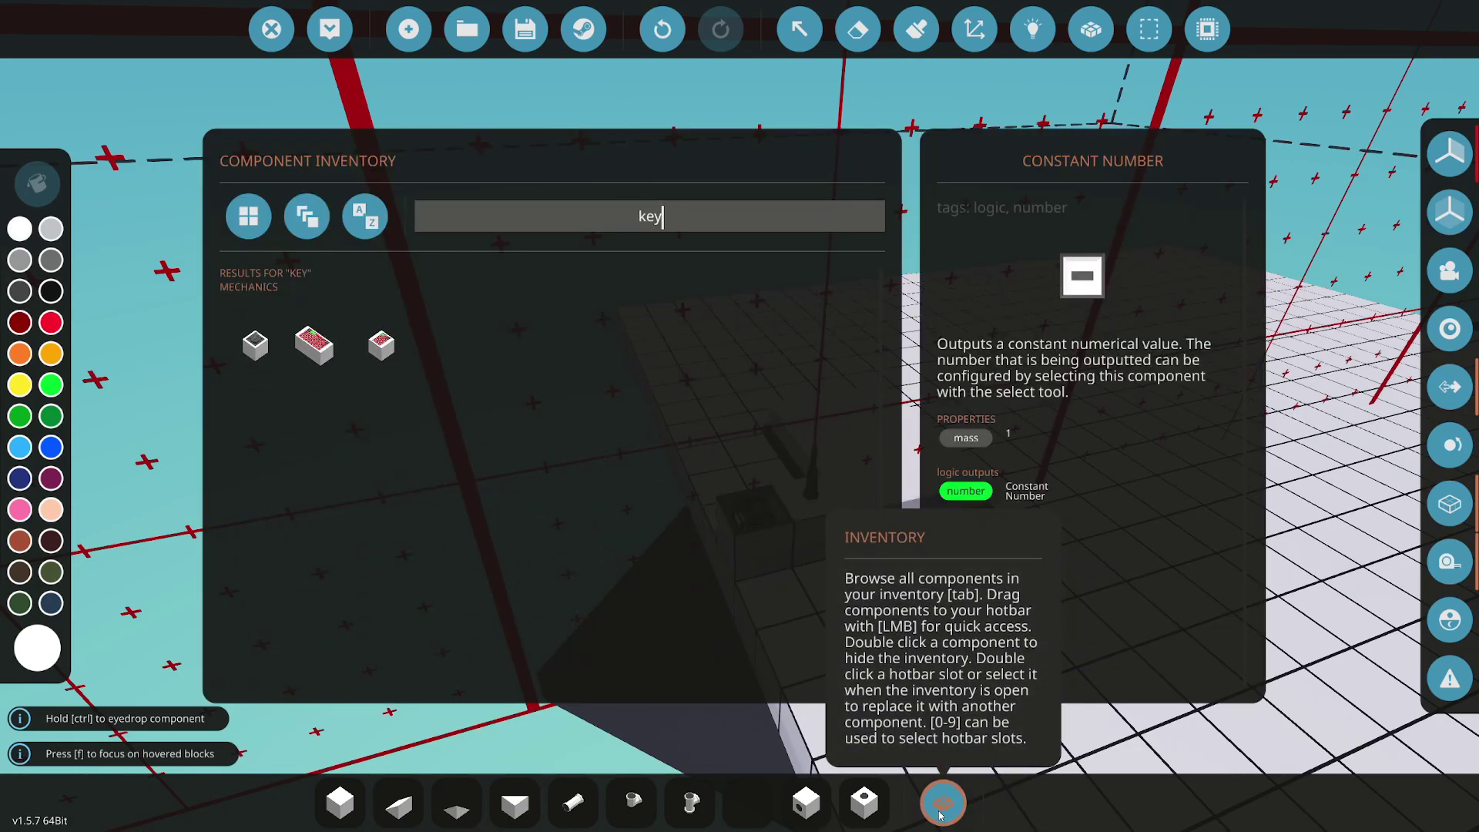
{"action": "left_click", "coordinate": [365, 321]}
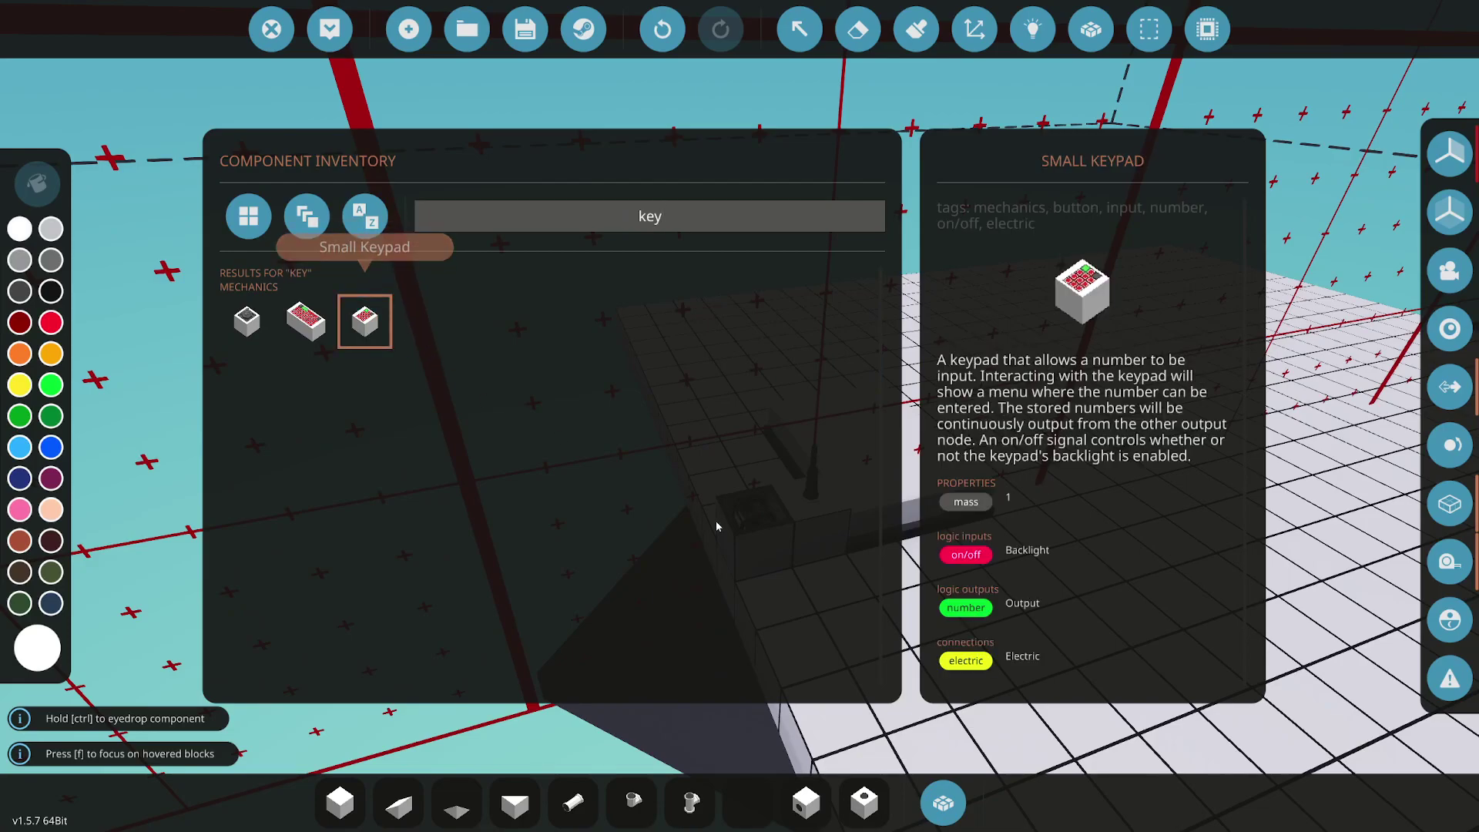
{"action": "left_click", "coordinate": [943, 802]}
{"action": "left_click", "coordinate": [1437, 146]}
{"action": "left_click", "coordinate": [1144, 152]}
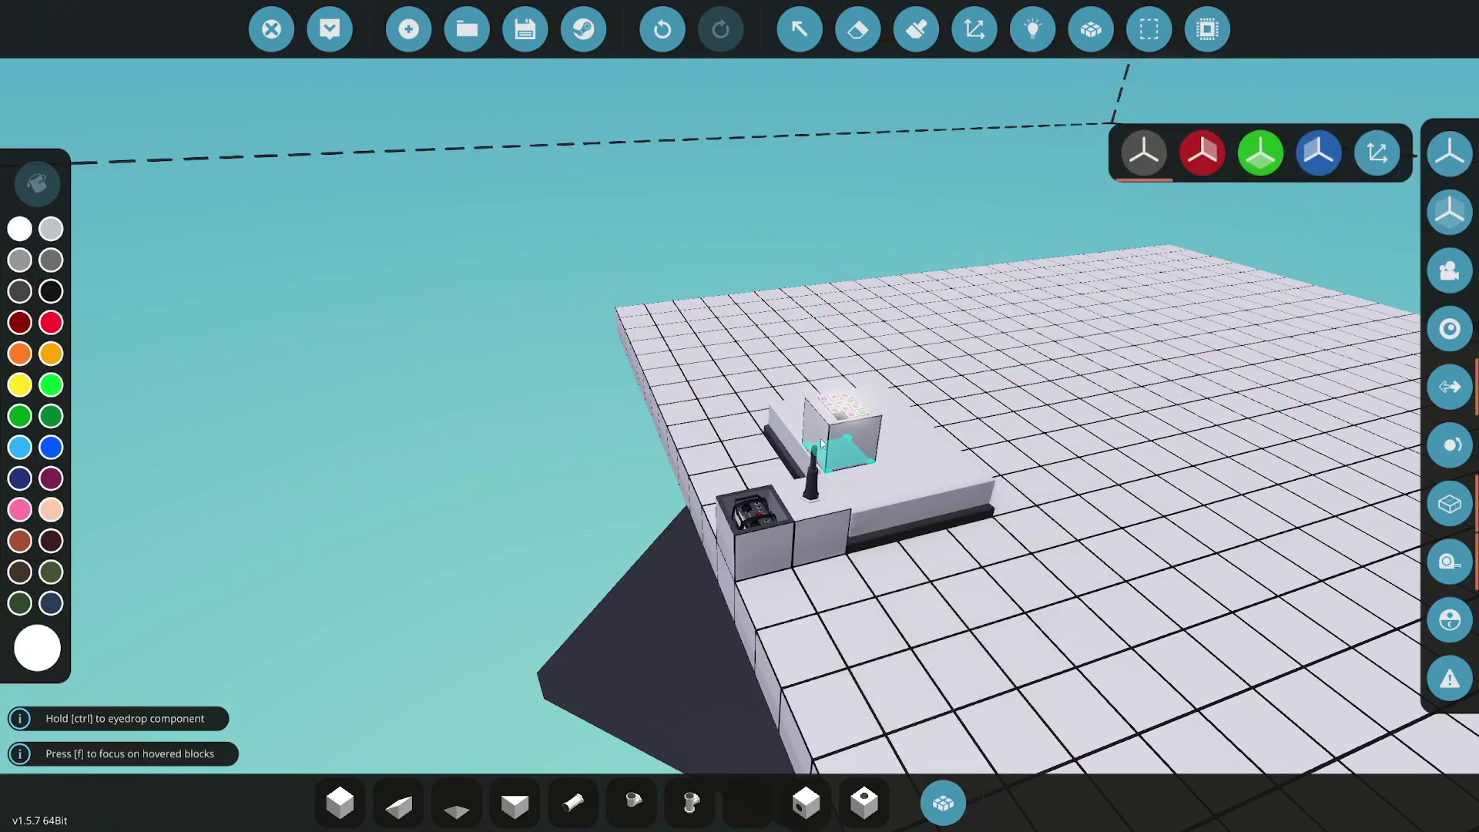
Wire the keypad's number output to the Radio RX Small's Frequency input
{"action": "left_click_drag", "start_coordinate": [779, 487], "coordinate": [827, 389]}
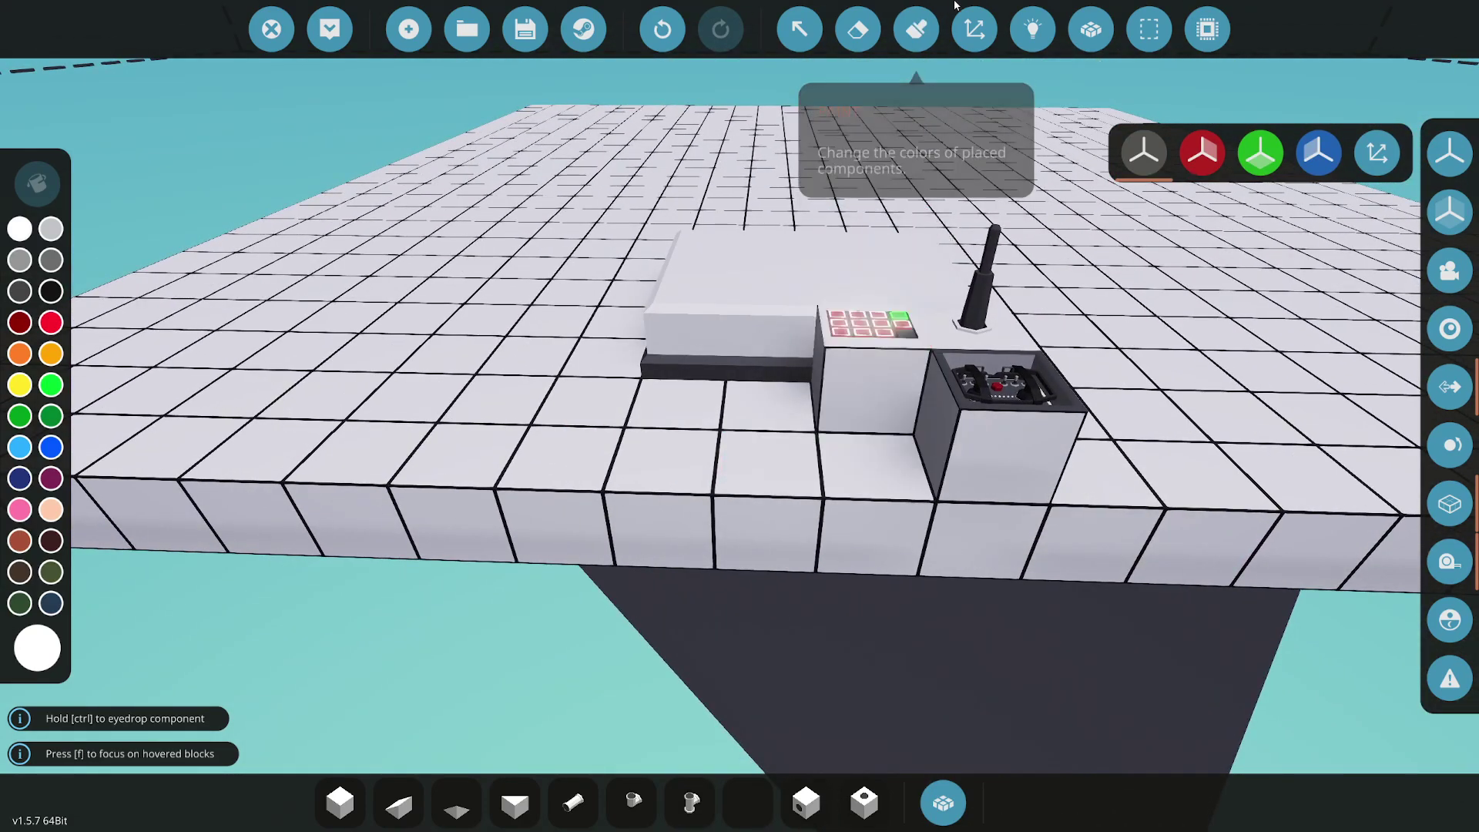
{"action": "left_click", "coordinate": [1033, 29]}
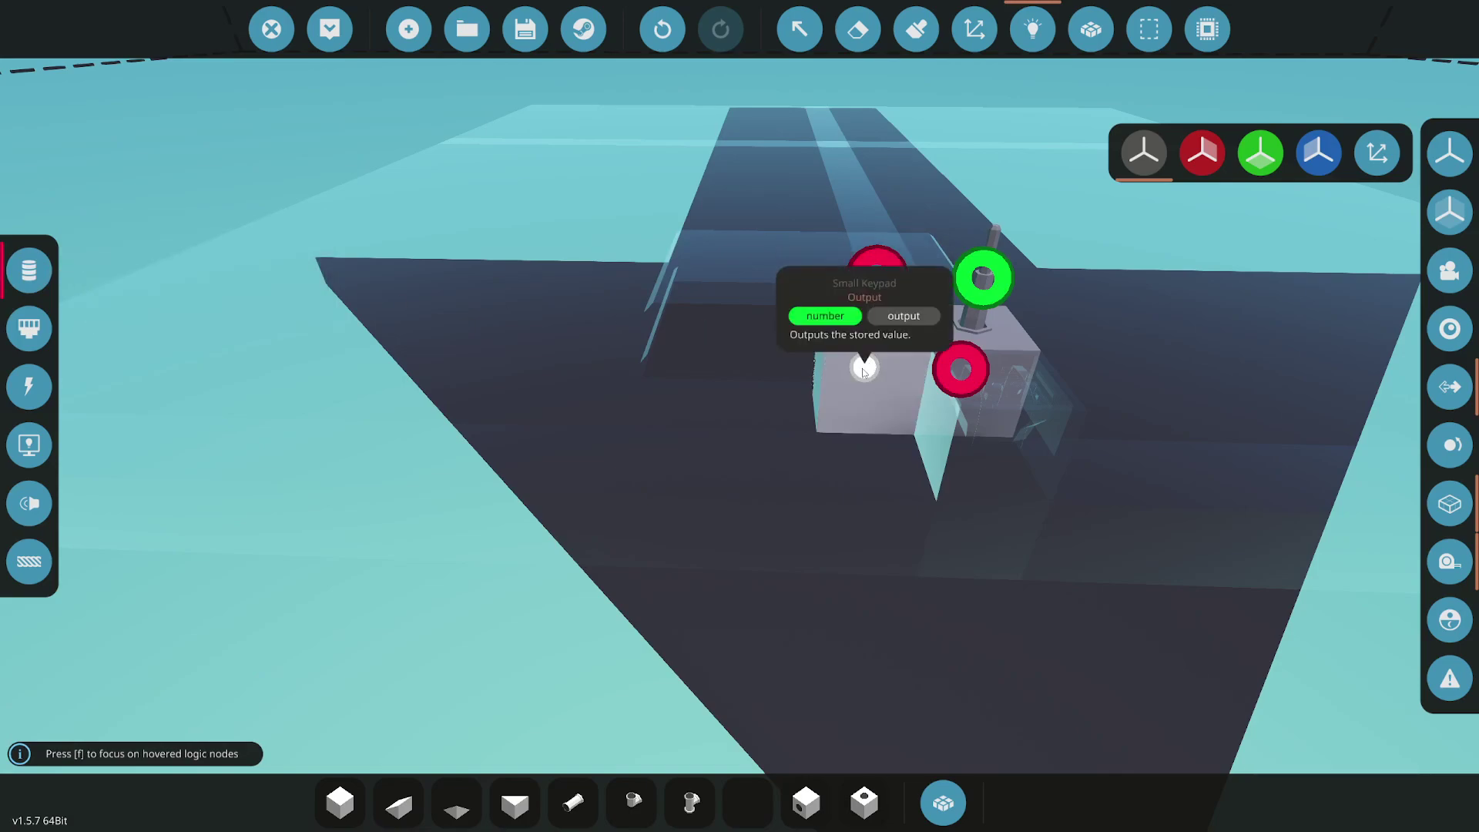
{"action": "mouse_move", "coordinate": [864, 367]}
{"action": "left_mouse_down"}
{"action": "mouse_move", "coordinate": [552, 164]}
{"action": "mouse_move", "coordinate": [835, 191]}
{"action": "mouse_move", "coordinate": [972, 286]}
{"action": "left_mouse_up"}
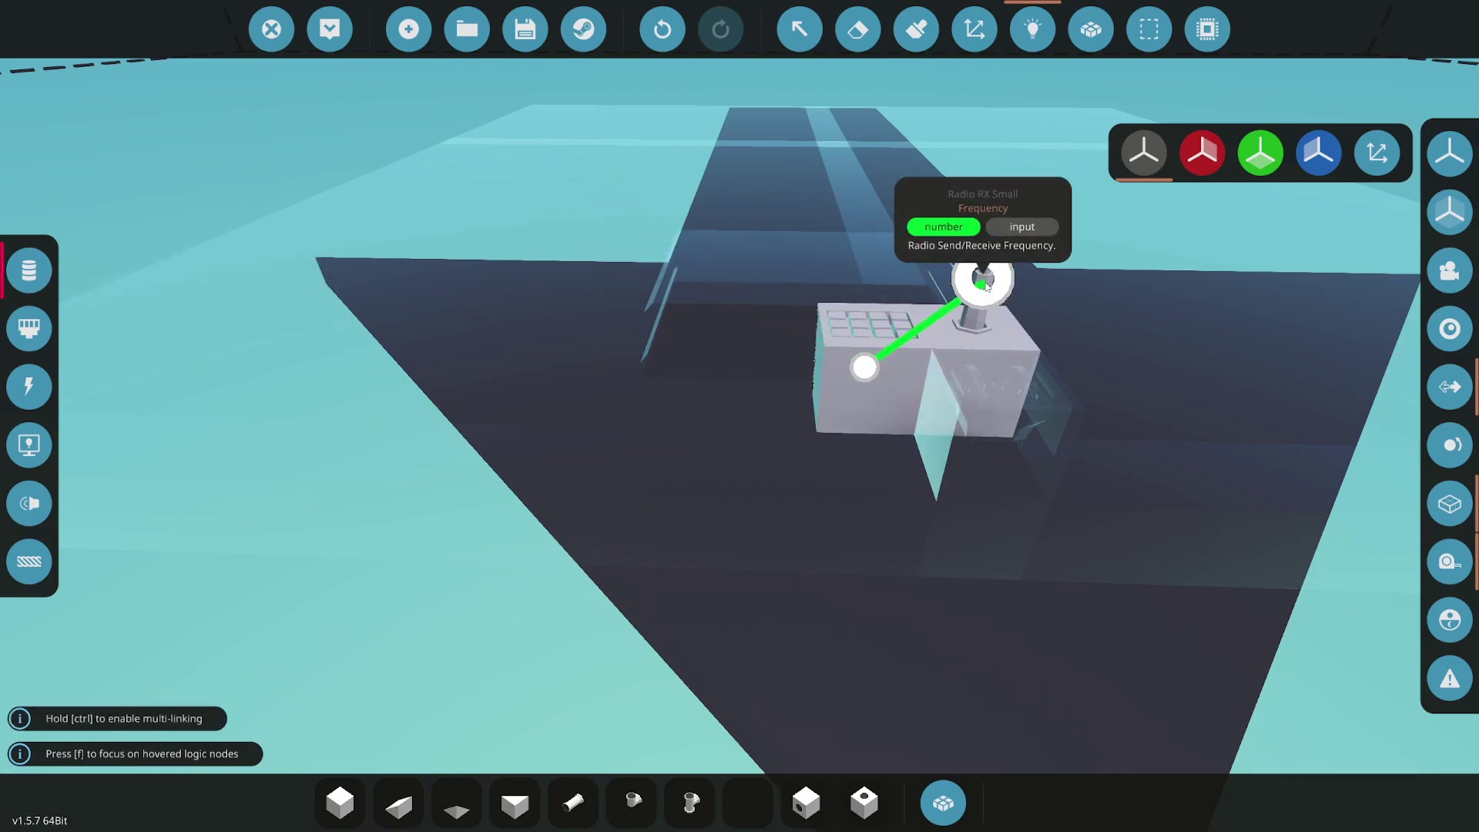
{"action": "key", "text": "f"}
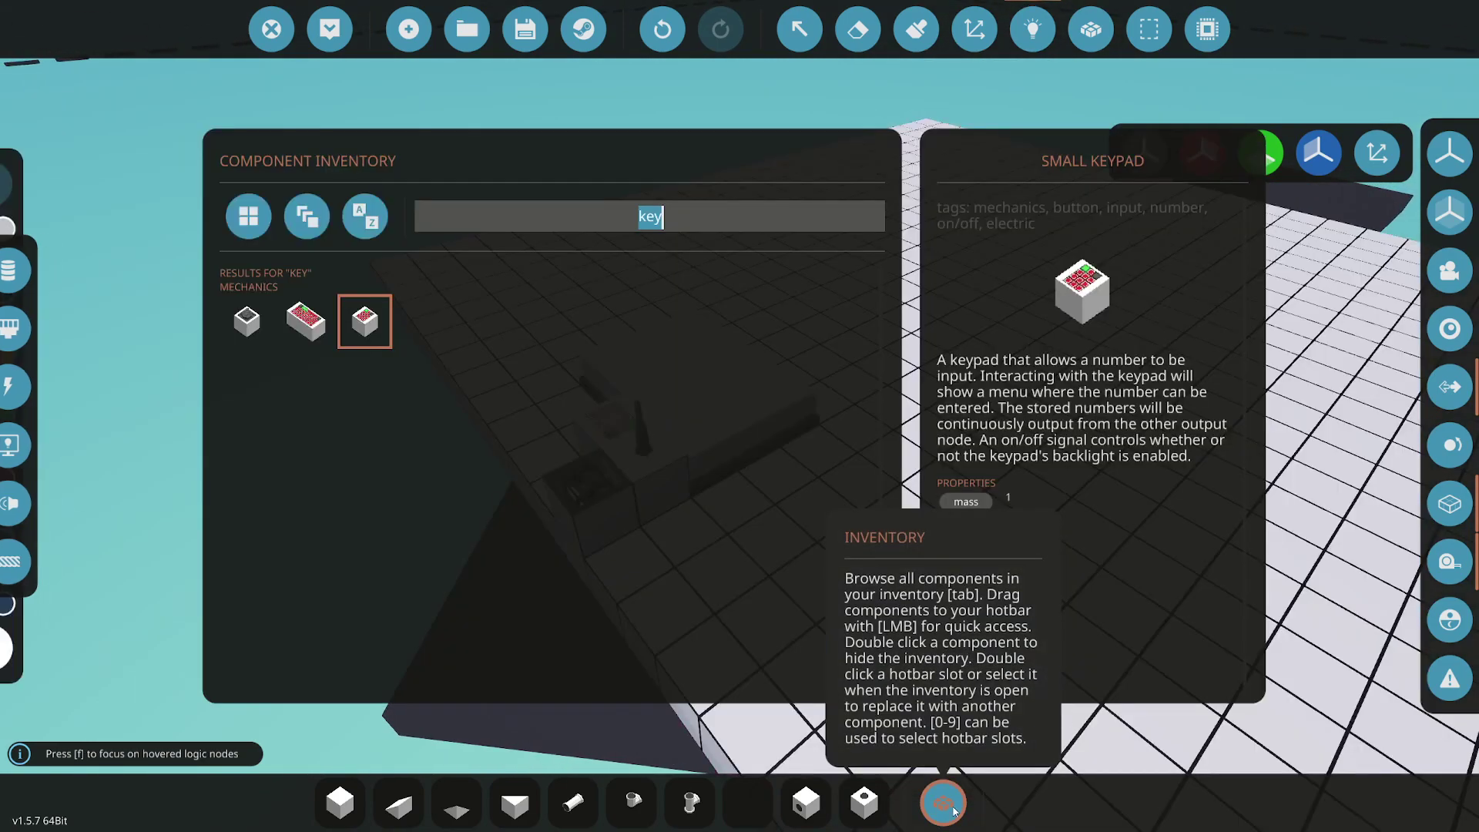
Search 'battery' and place an Electric Battery Small next to the keypad
{"action": "left_click", "coordinate": [946, 805]}
{"action": "type", "text": "battery"}
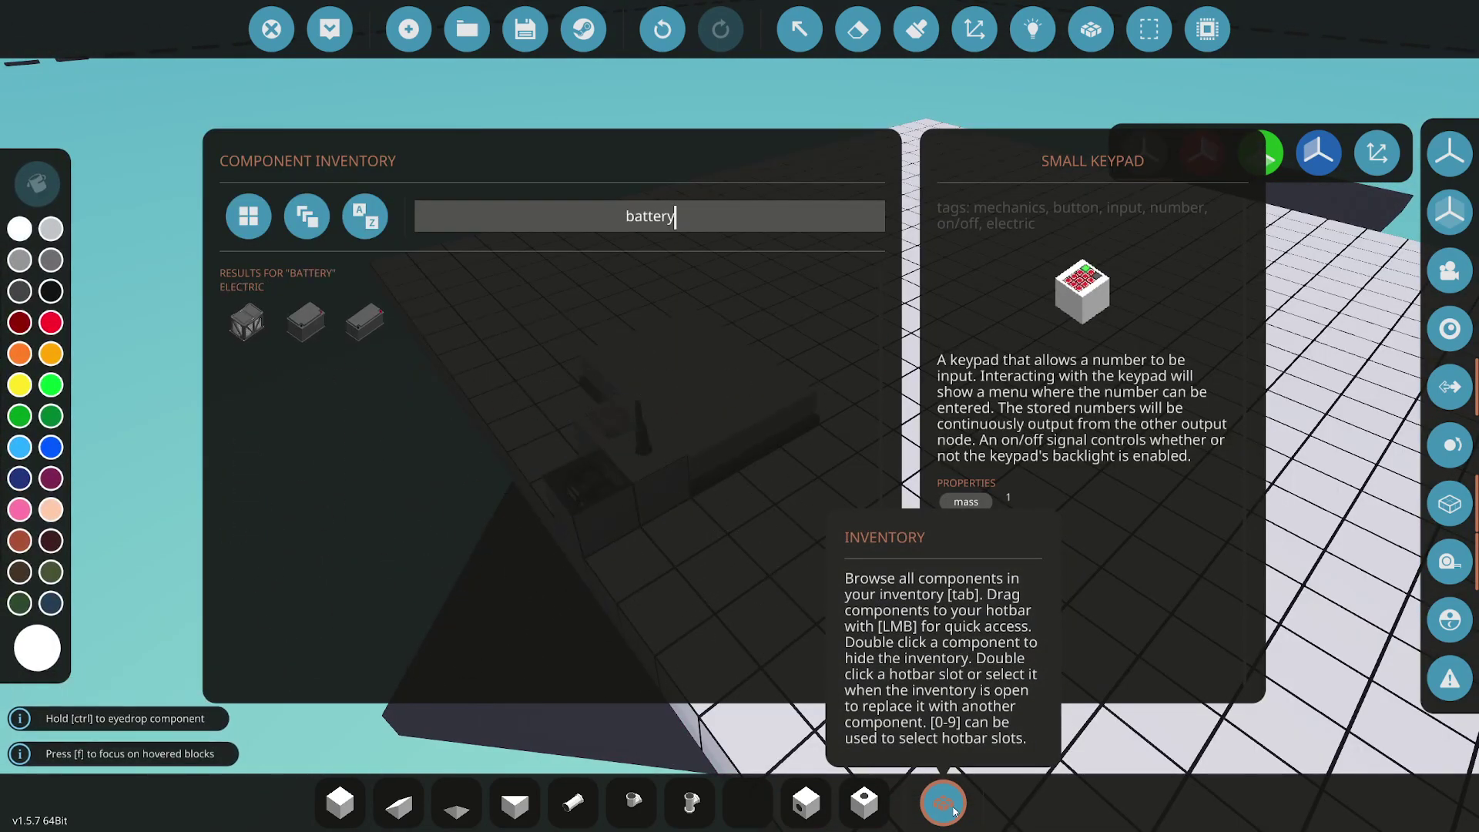
{"action": "left_click", "coordinate": [364, 322]}
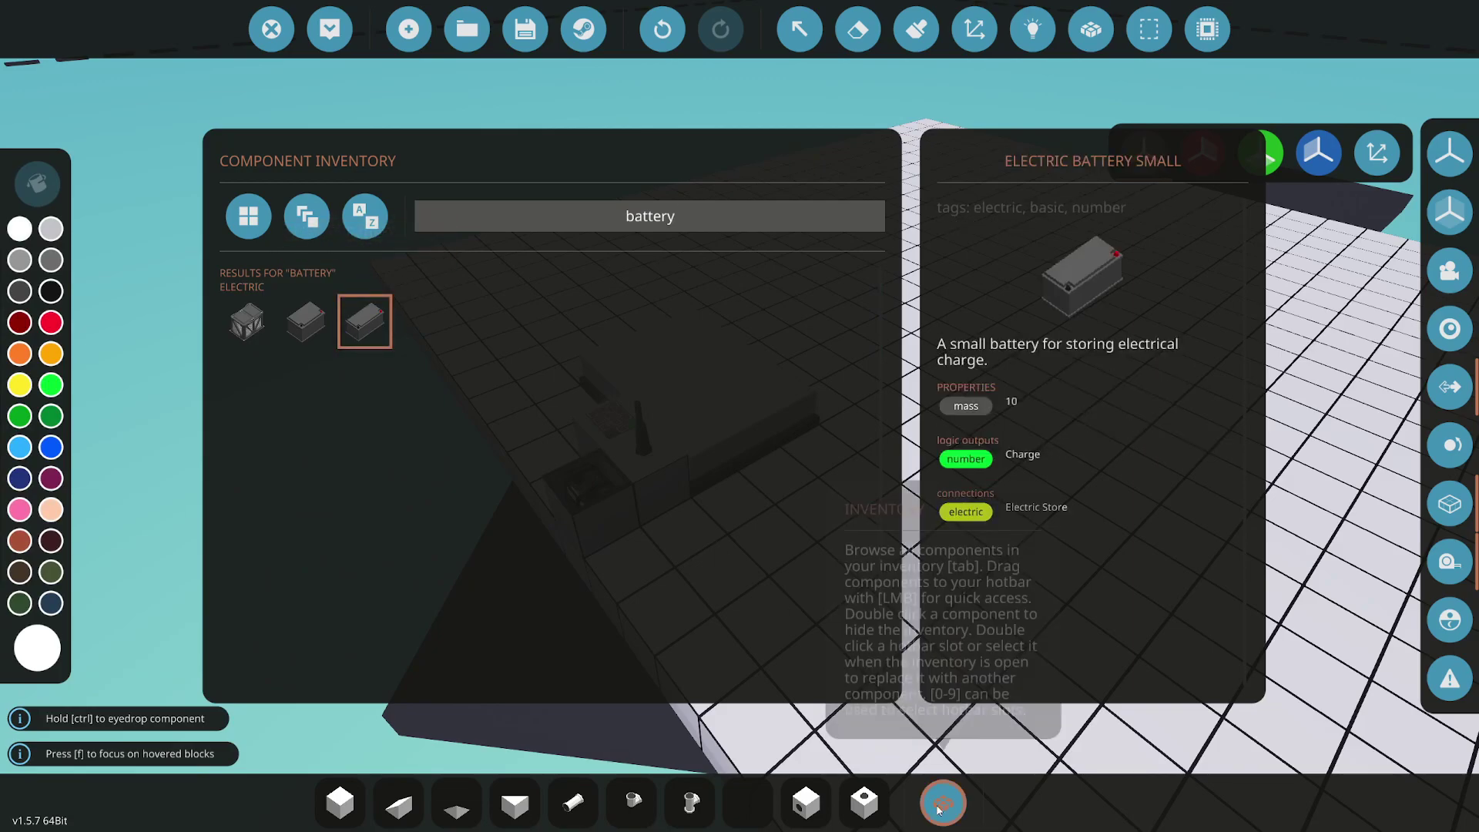
{"action": "key", "text": "Escape"}
{"action": "left_click", "coordinate": [604, 473]}
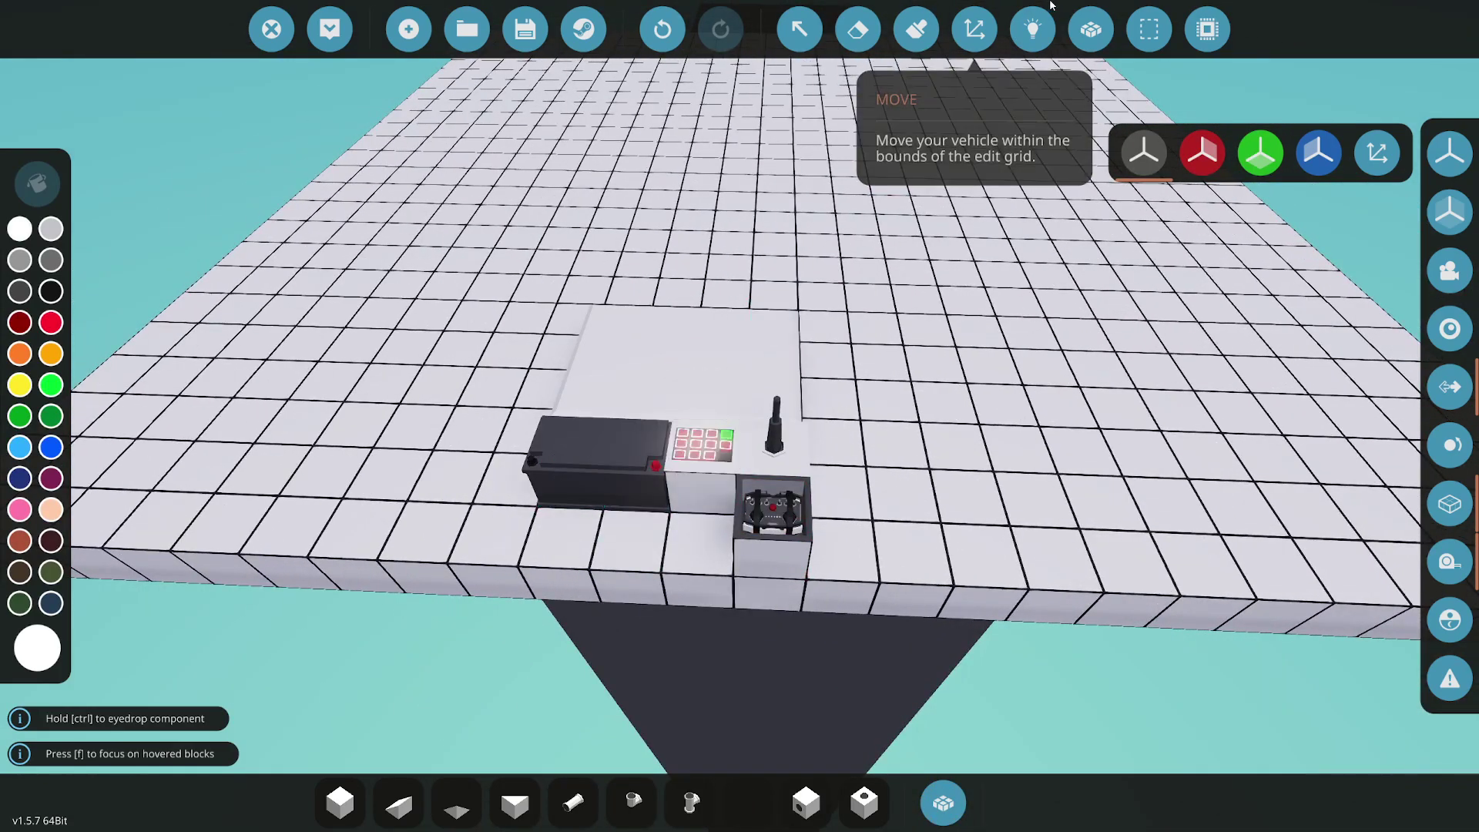
On the electric logic layer, link the battery to the radio receiver and neighbouring components
{"action": "left_click", "coordinate": [1032, 29]}
{"action": "left_click", "coordinate": [44, 383]}
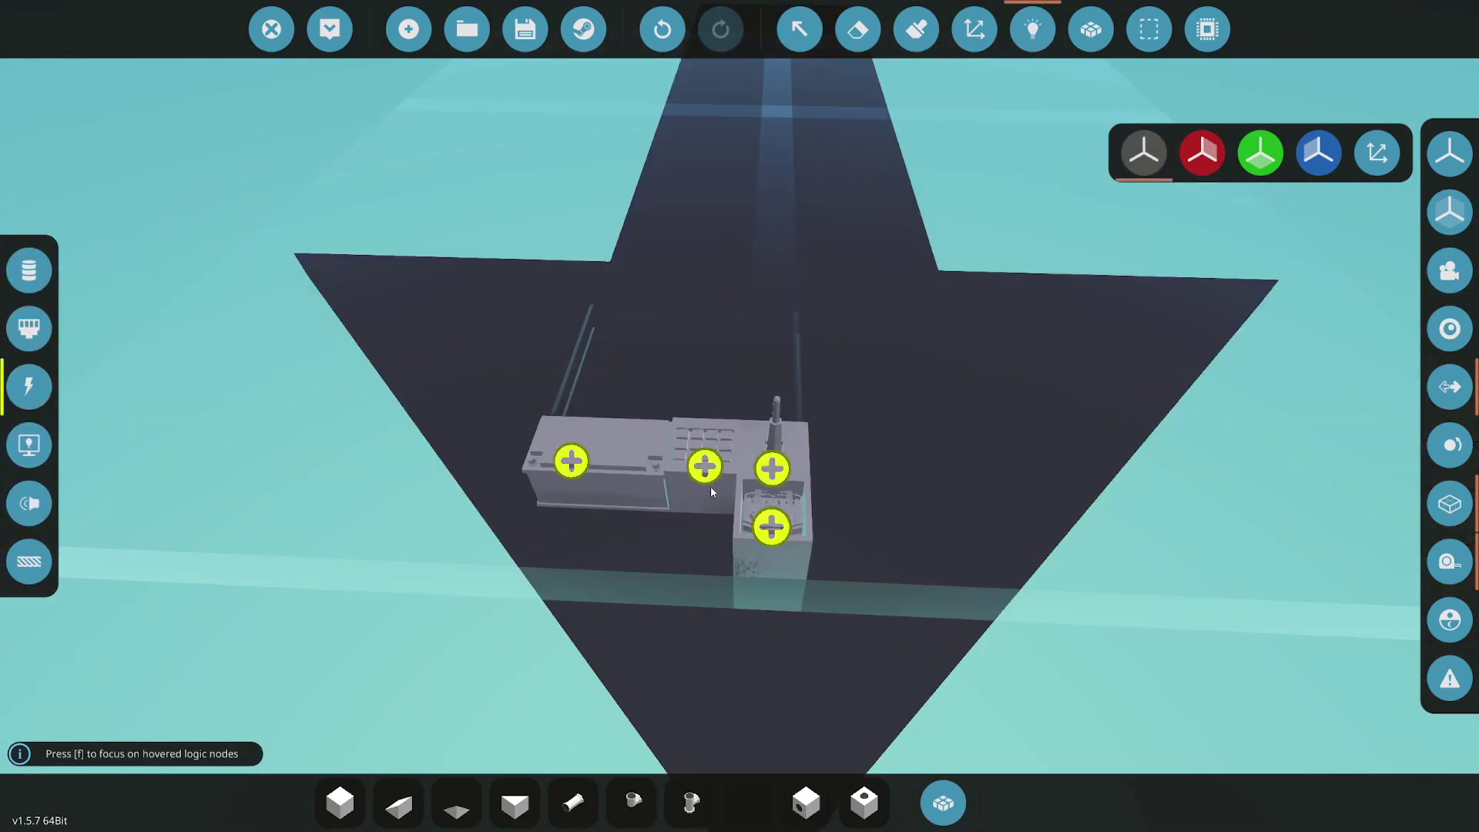
{"action": "left_click_drag", "start_coordinate": [571, 460], "coordinate": [773, 470]}
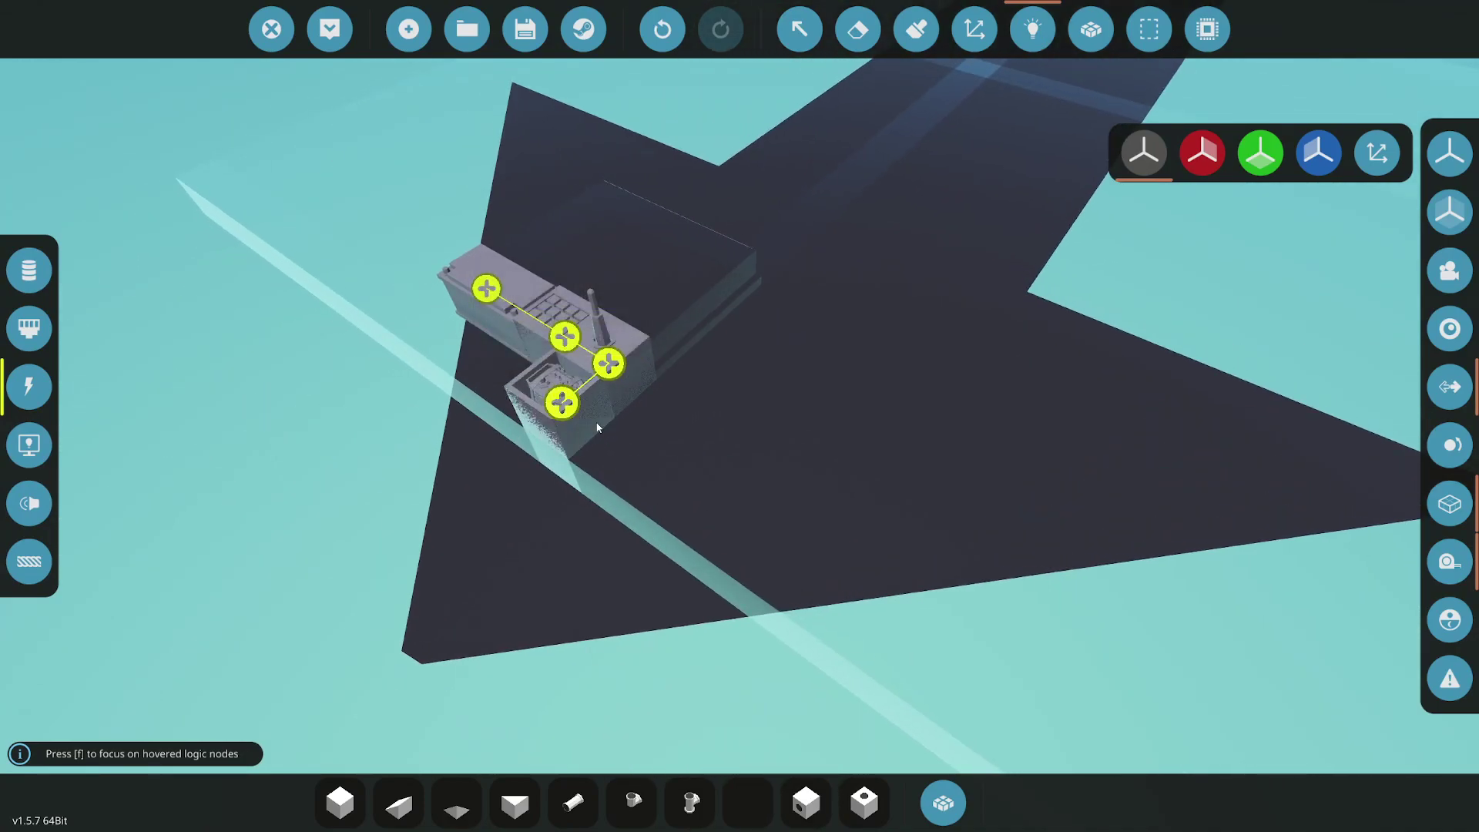
{"action": "key", "text": "Up"}
{"action": "key", "text": "Up"}
{"action": "key", "text": "Up"}
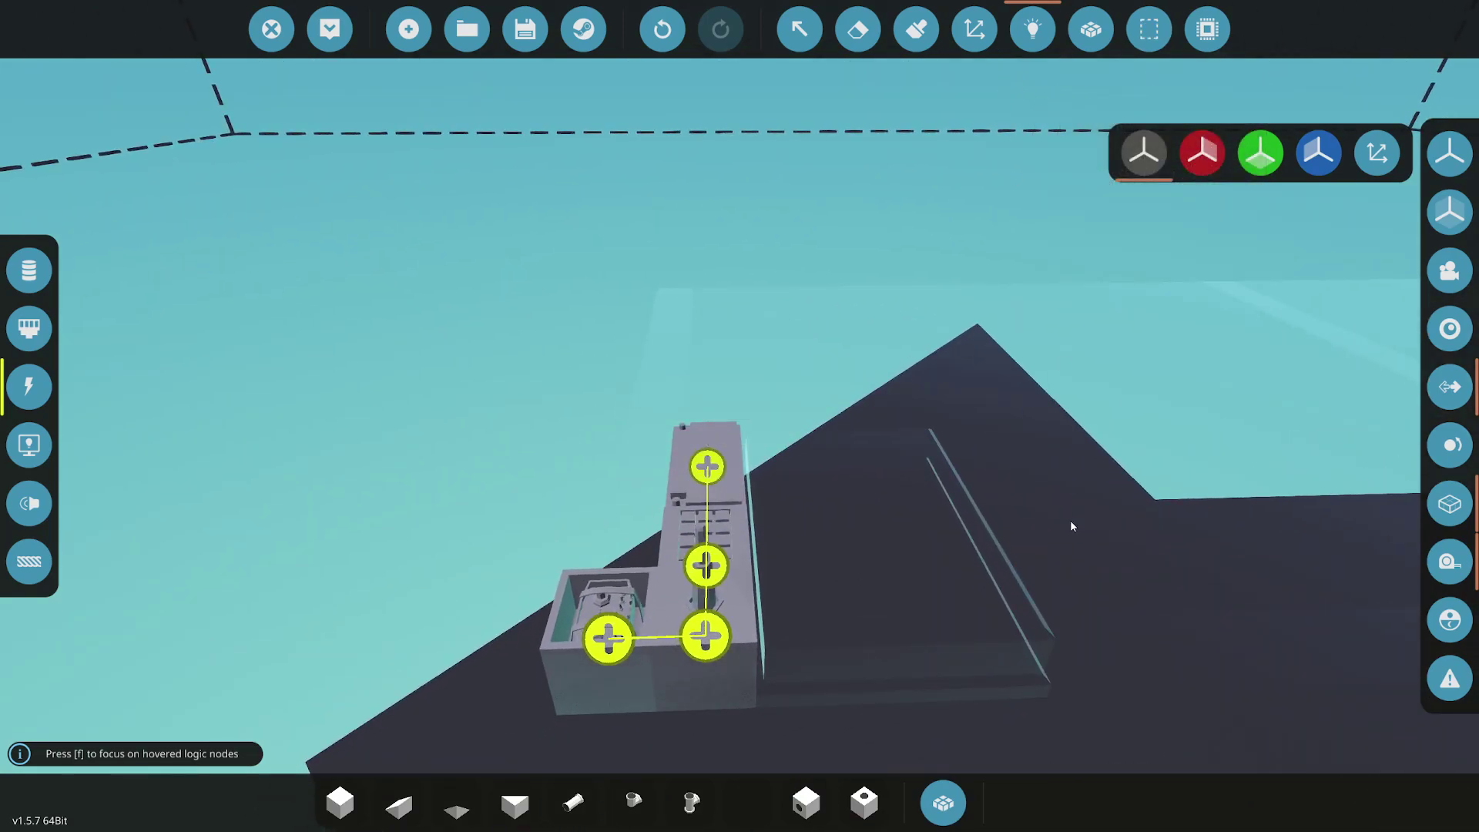
Place a Compact Robotic Pivot as the crane base and build a tall straight-pipe column on it
{"action": "left_click", "coordinate": [946, 800]}
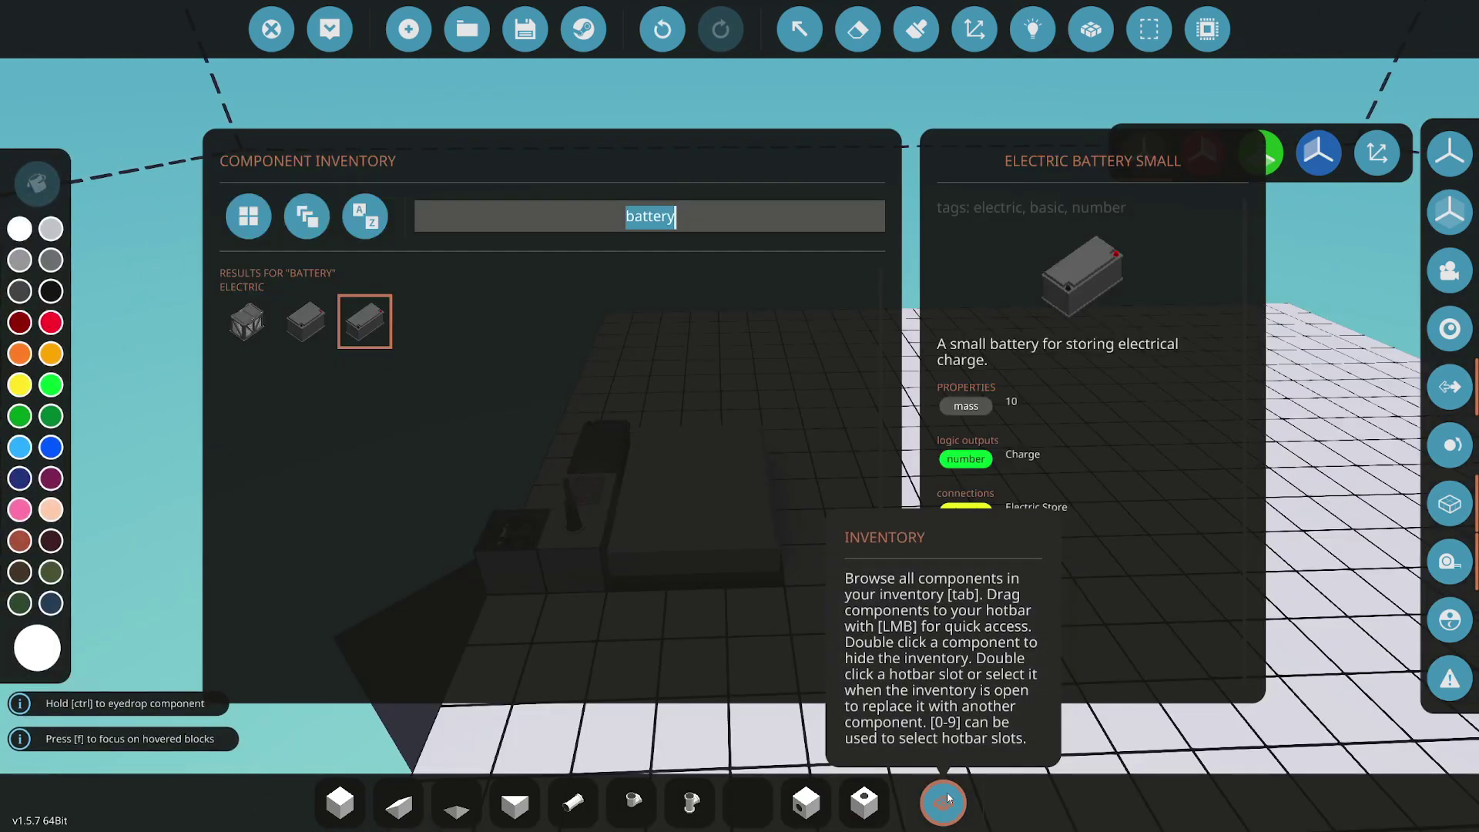
{"action": "type", "text": "pivot"}
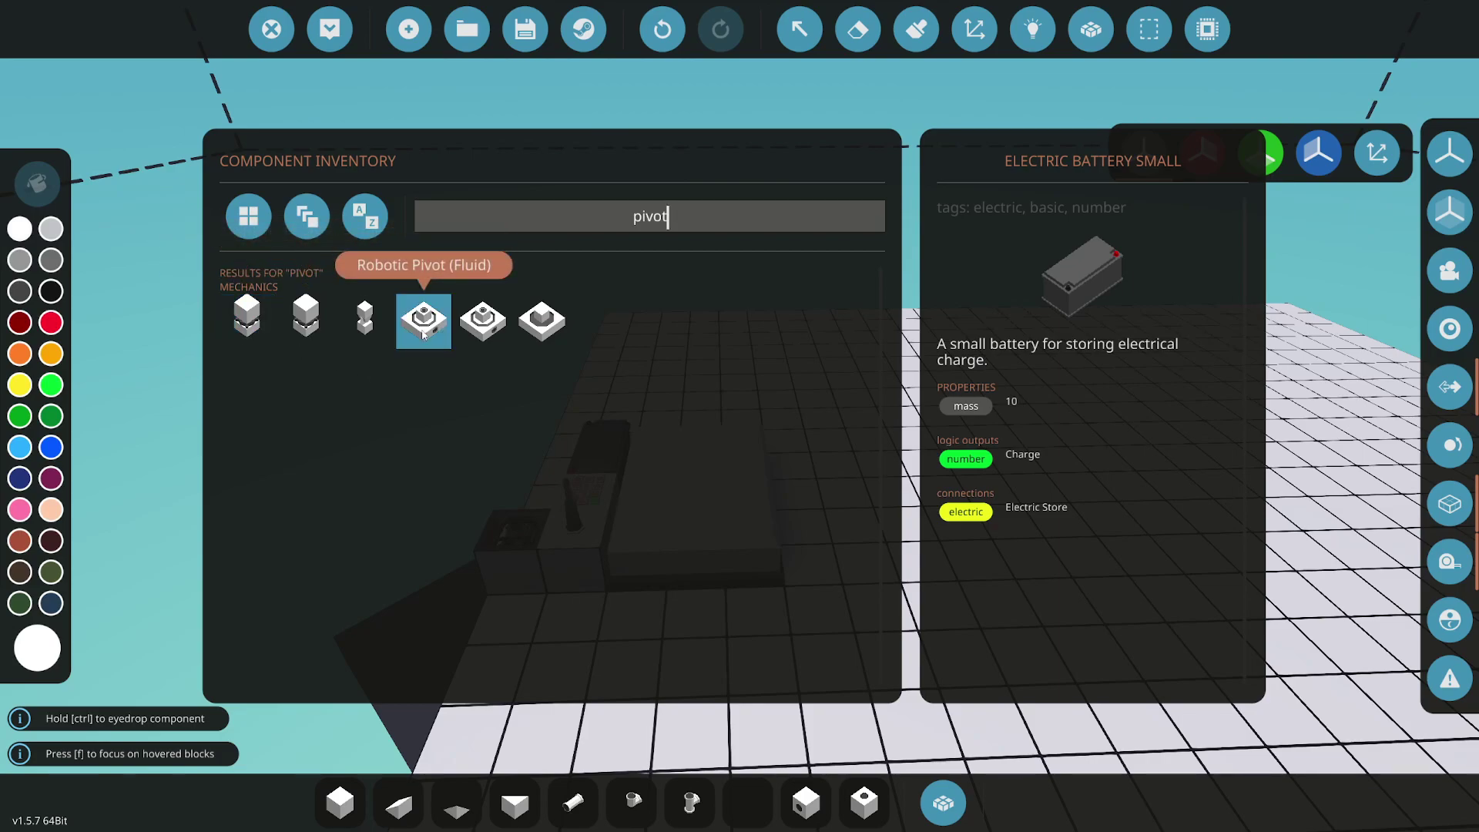
{"action": "left_click", "coordinate": [241, 326]}
{"action": "left_click", "coordinate": [943, 801]}
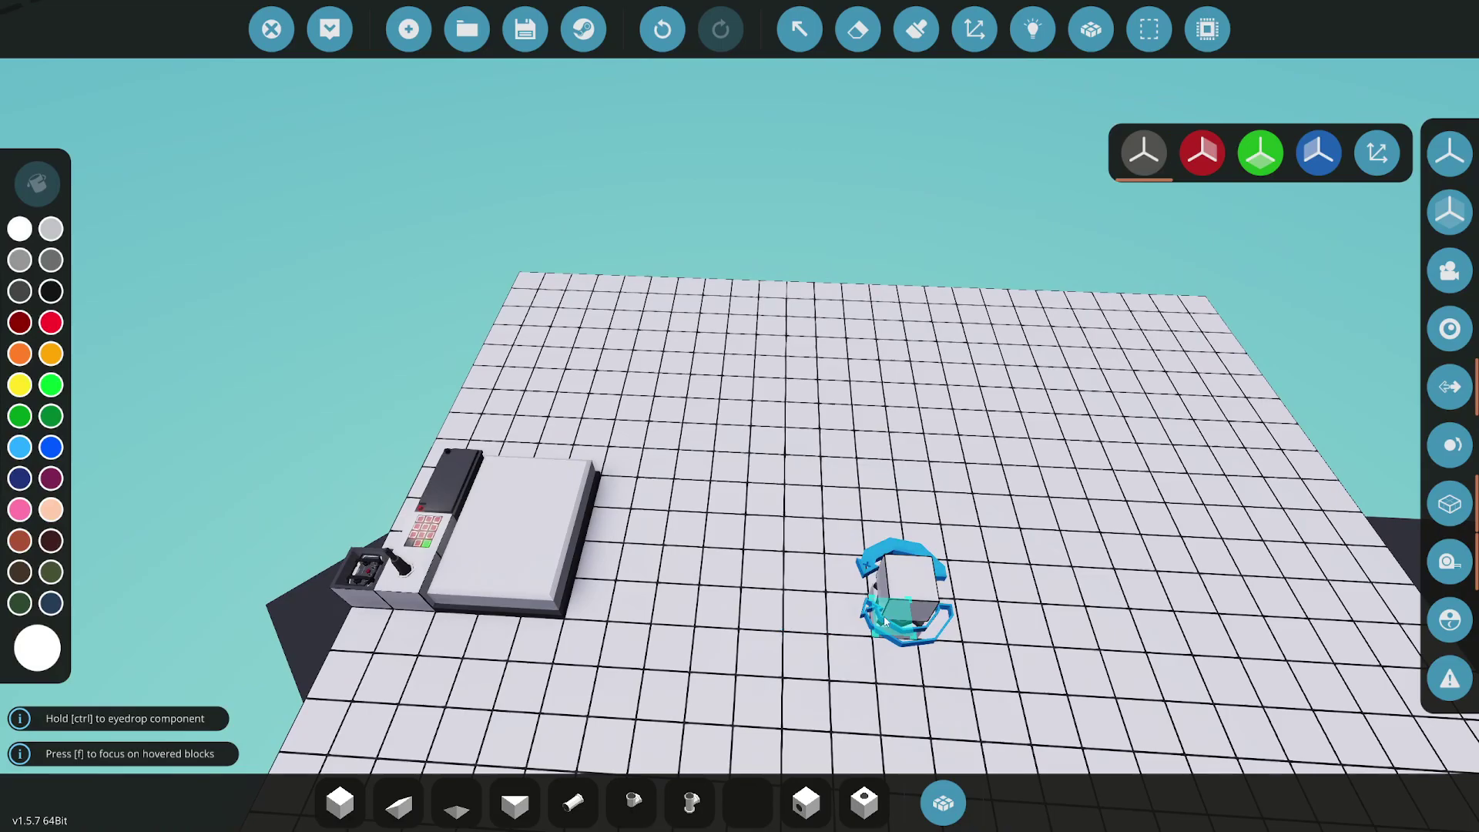
{"action": "left_click", "coordinate": [1202, 153]}
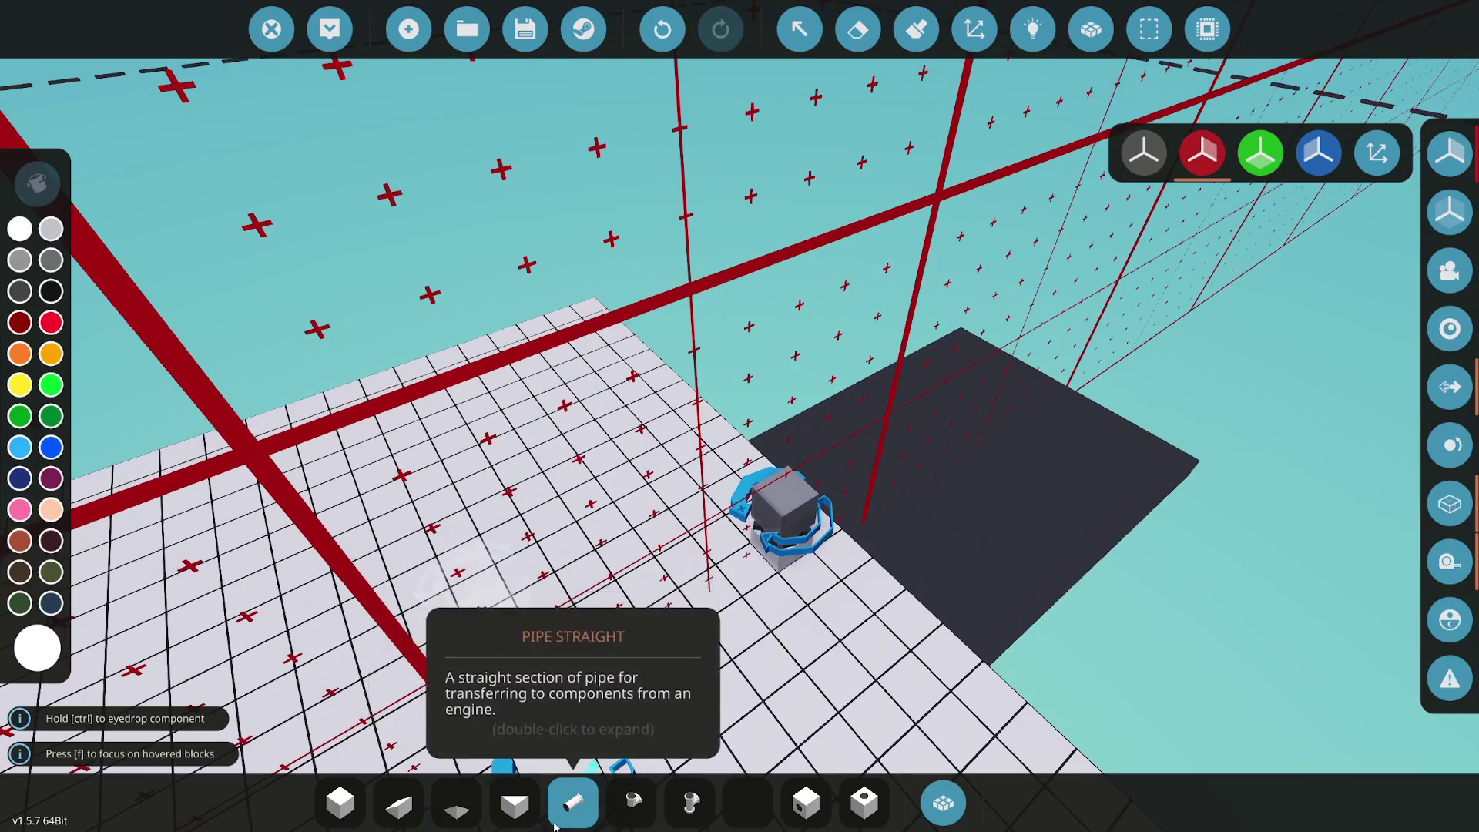
{"action": "left_click", "coordinate": [573, 813]}
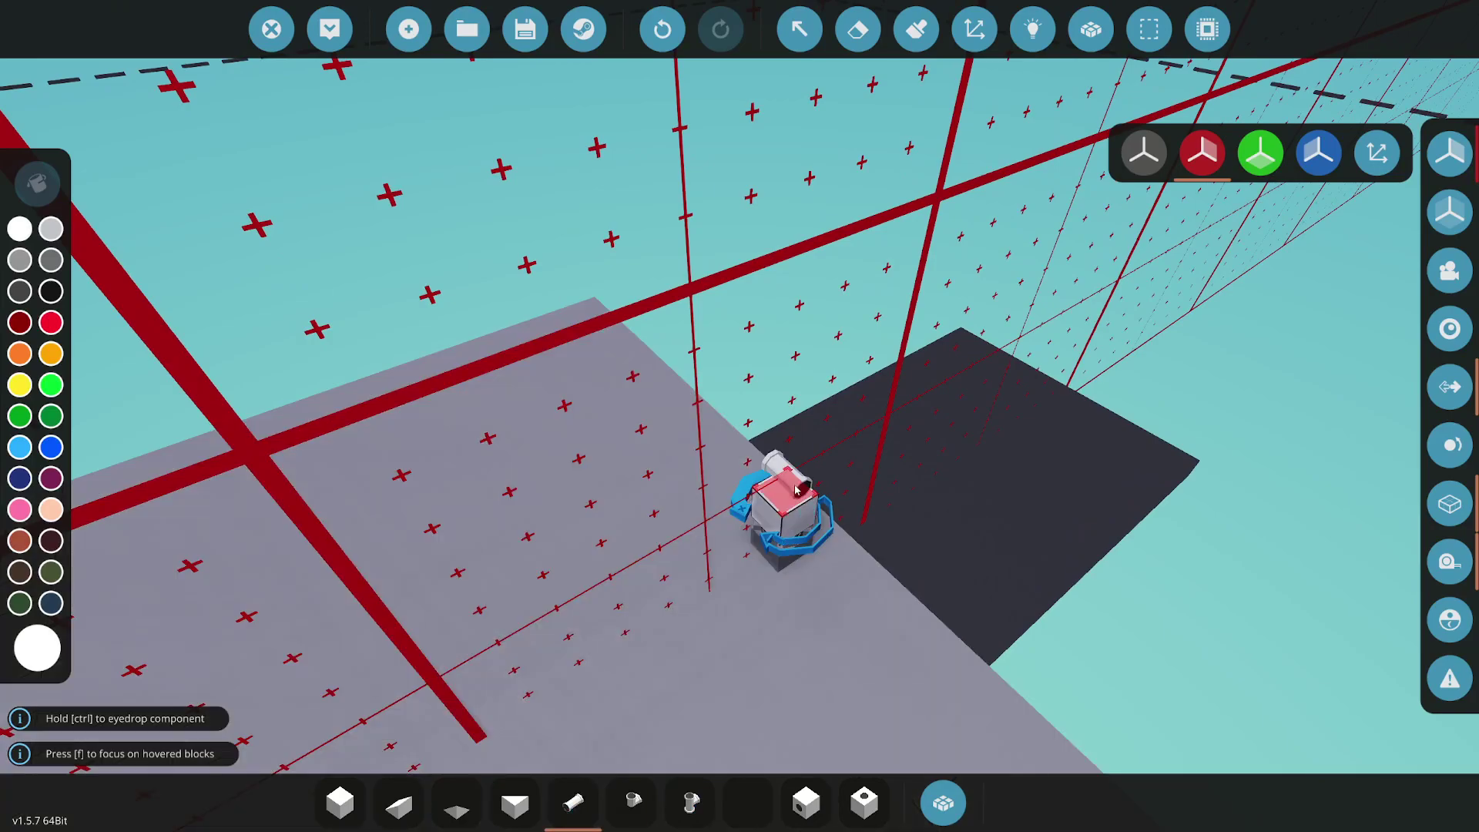
{"action": "left_click_drag", "start_coordinate": [816, 201], "coordinate": [774, 231]}
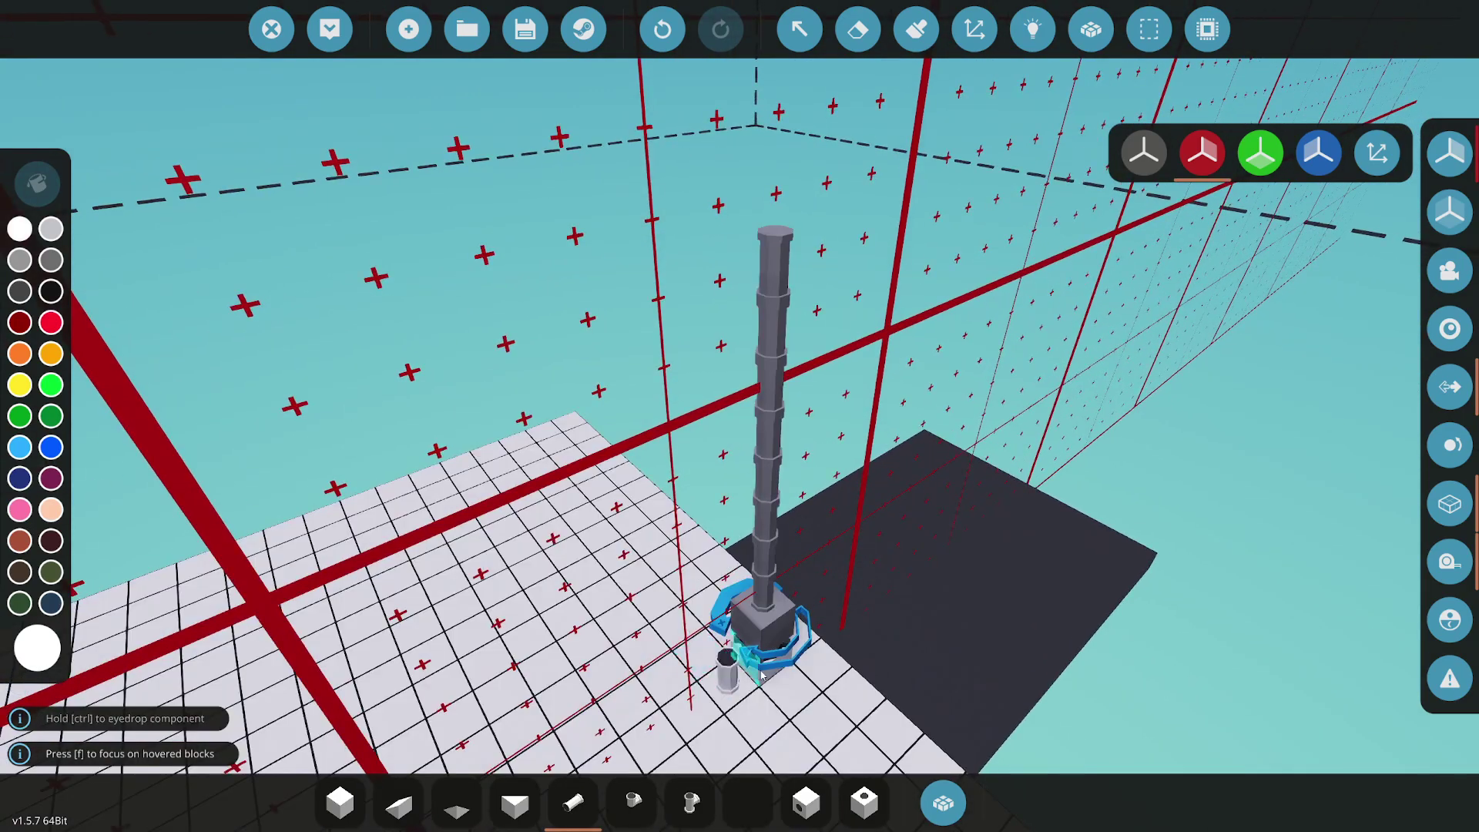
Put a sideways-rotated pivot atop the column and run a long horizontal pipe boom from it
{"action": "left_click", "coordinate": [758, 609], "text": "ctrl"}
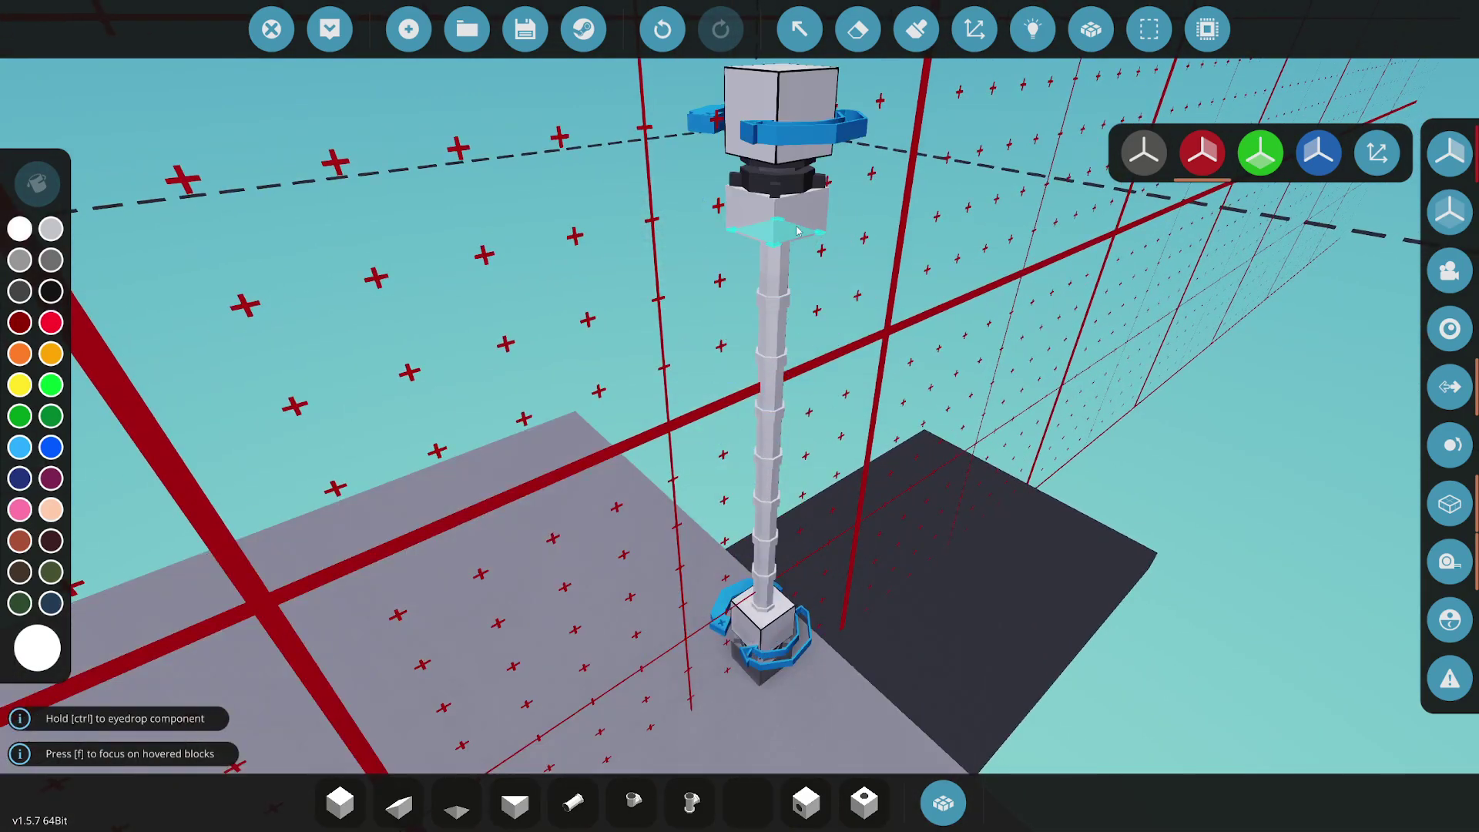
{"action": "key", "text": "e"}
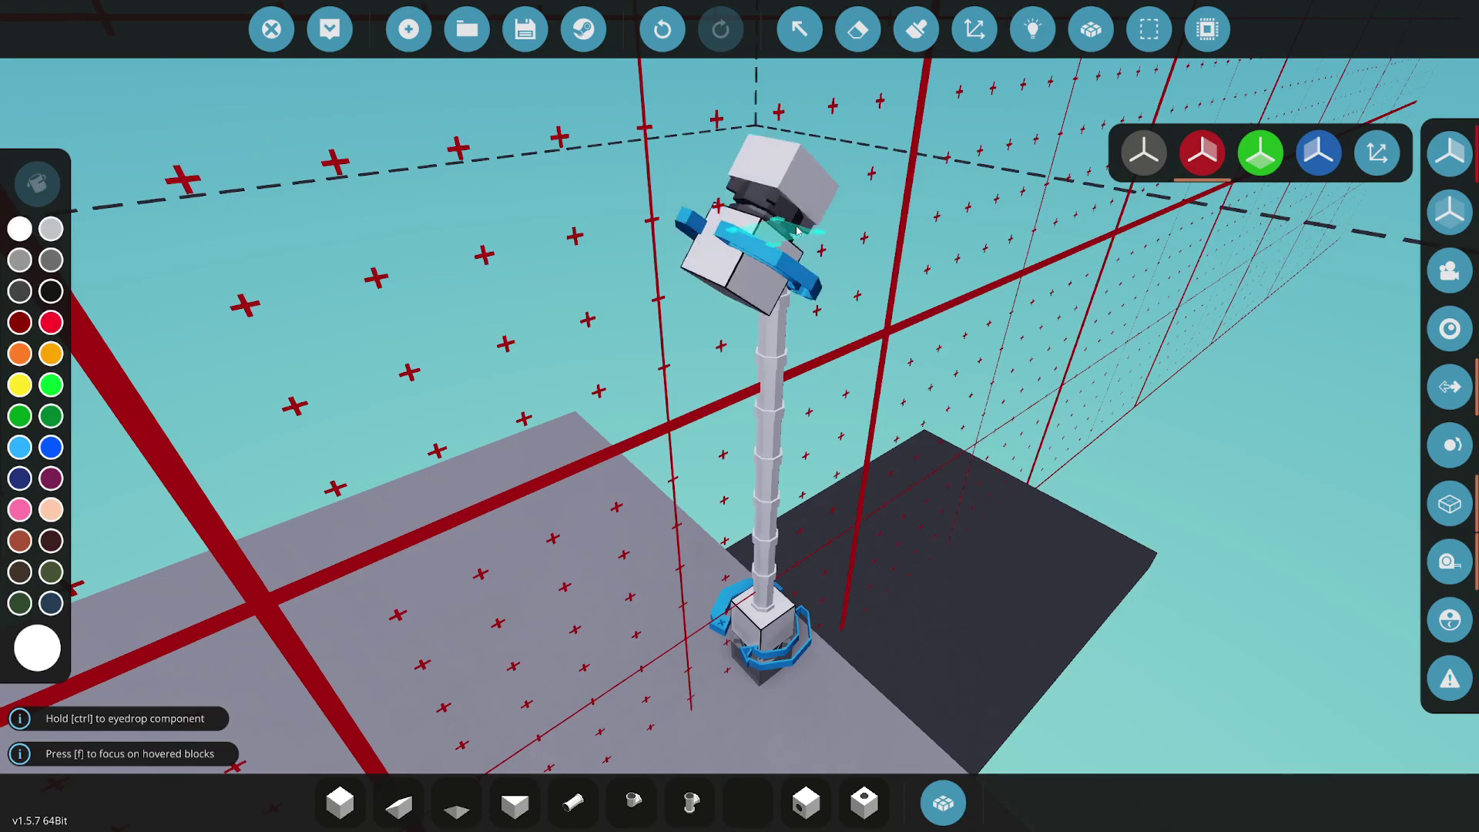
{"action": "key", "text": "e"}
{"action": "key", "text": "e"}
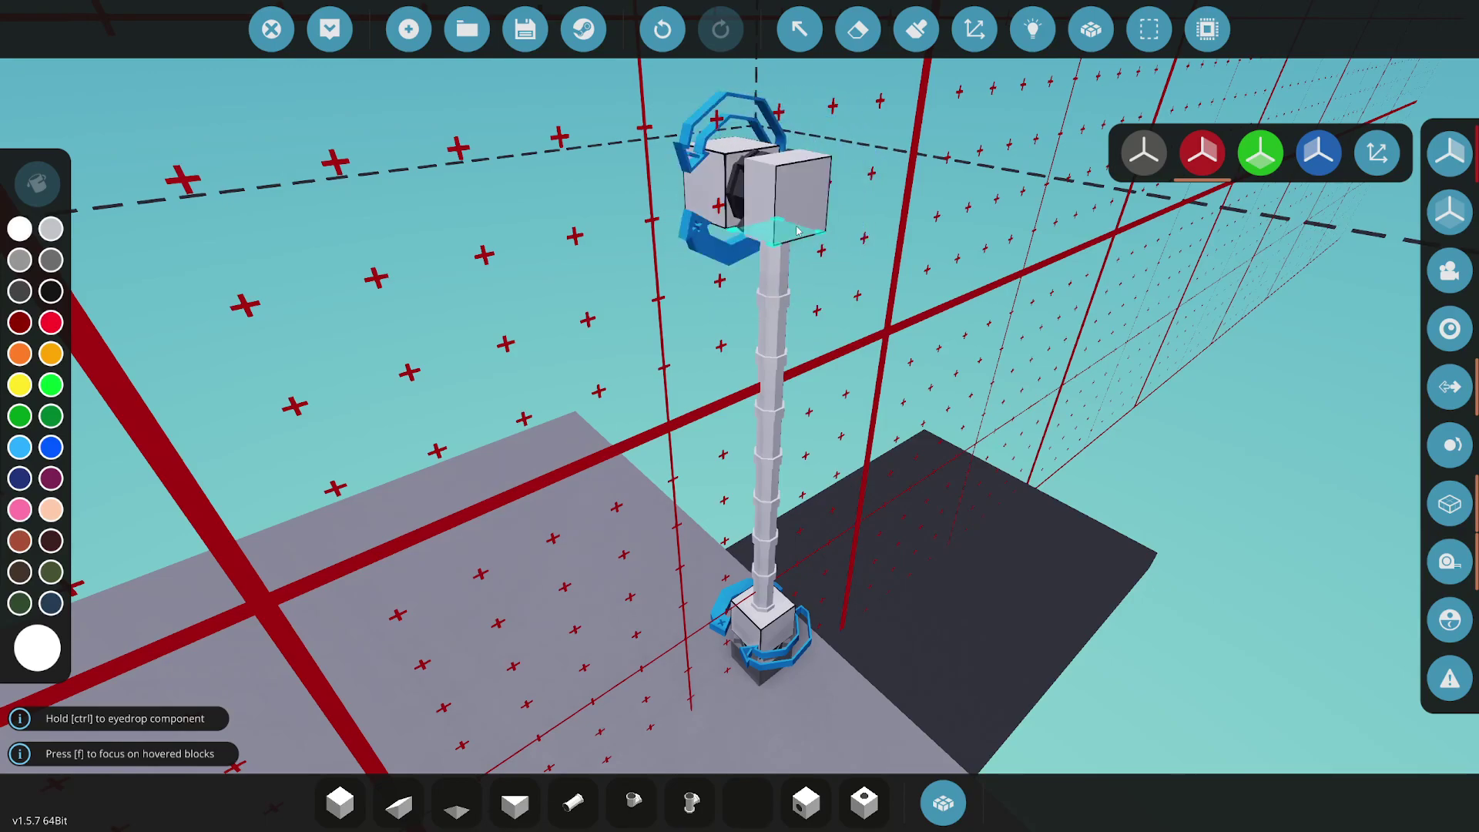
{"action": "left_click", "coordinate": [573, 803]}
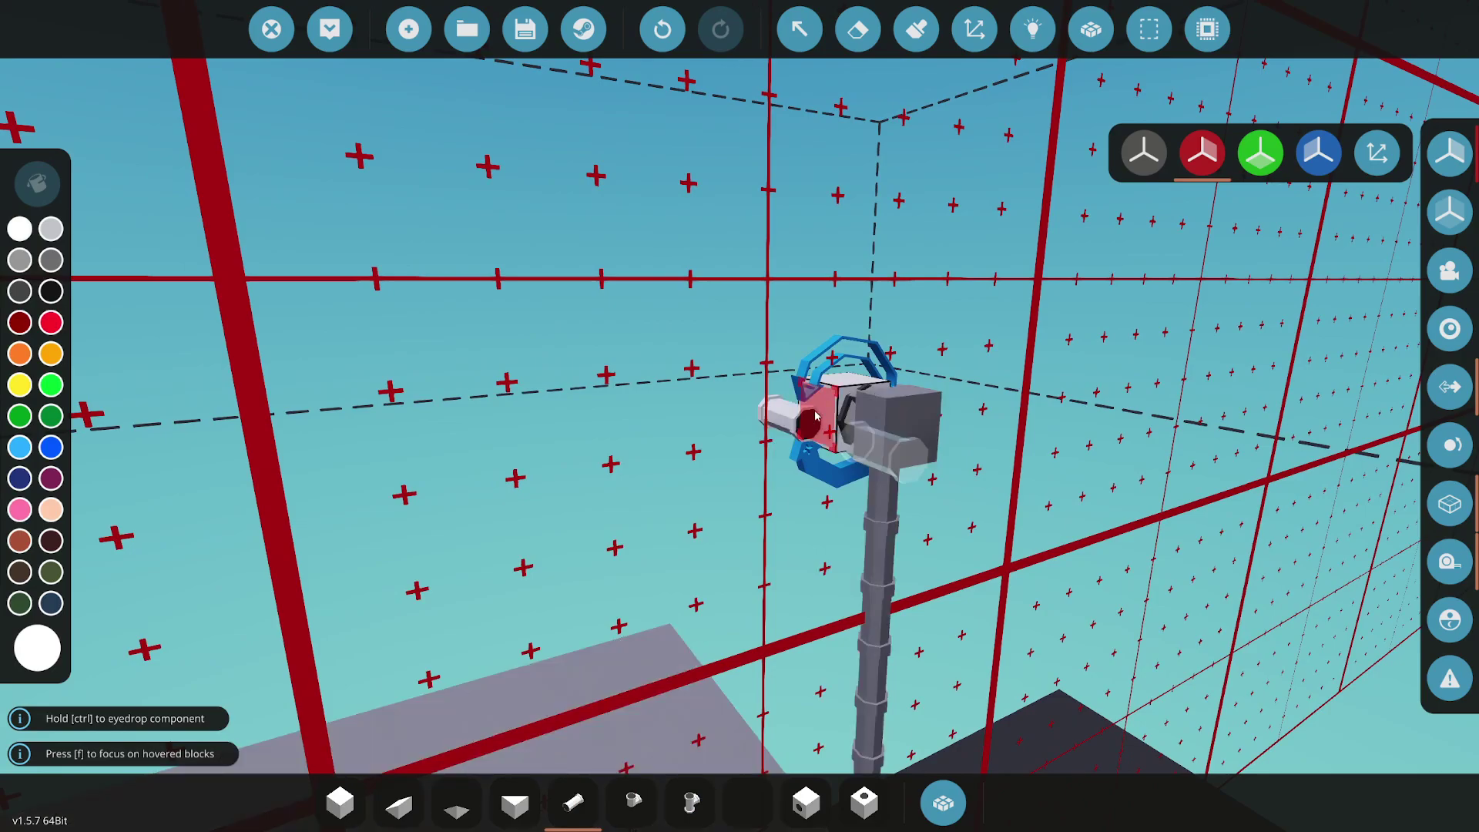
{"action": "left_click_drag", "start_coordinate": [816, 416], "coordinate": [747, 487]}
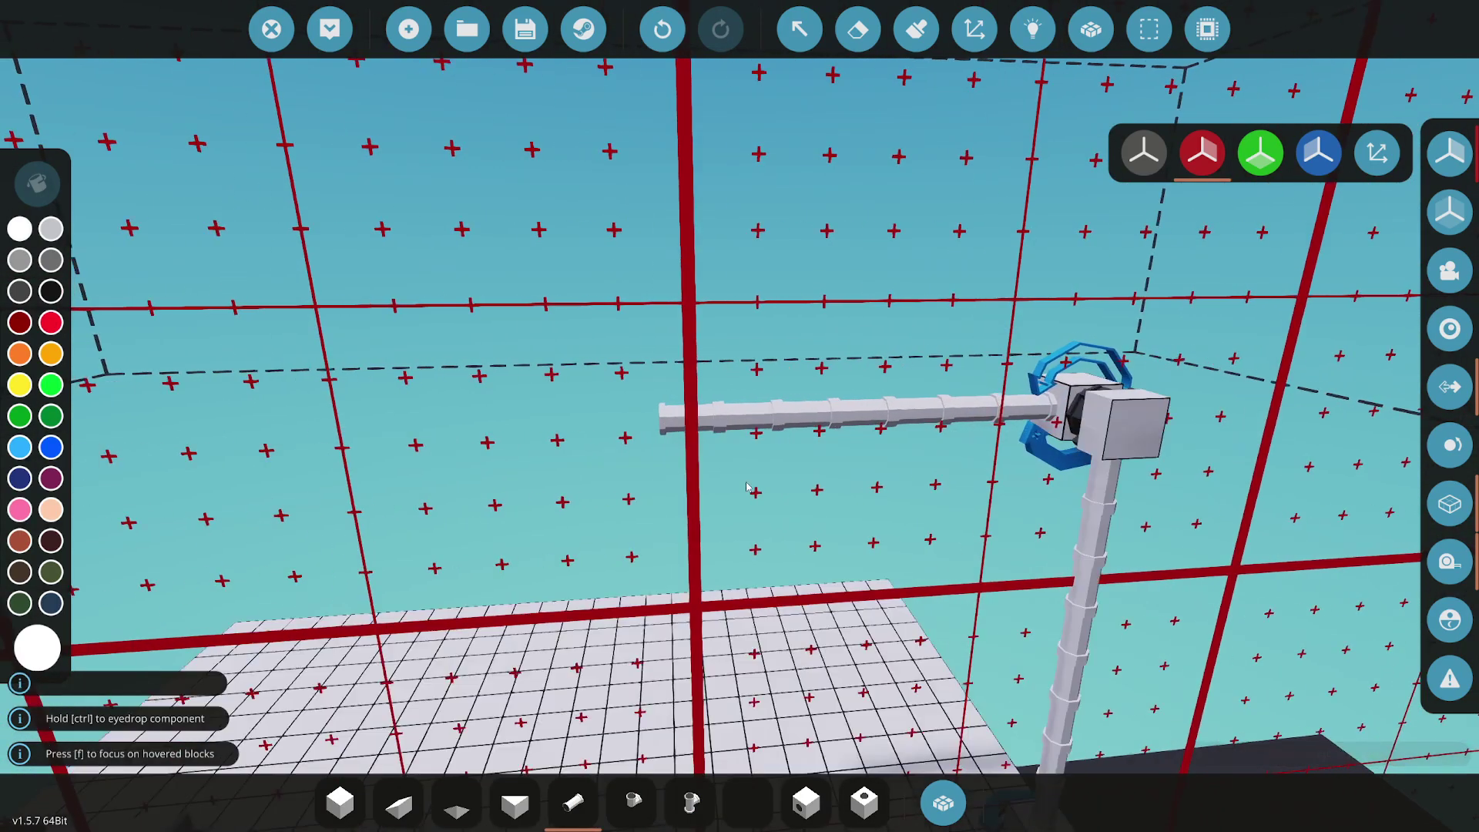
Attach a Small Winch to the end of the pipe boom
{"action": "left_click", "coordinate": [942, 802]}
{"action": "type", "text": "wi"}
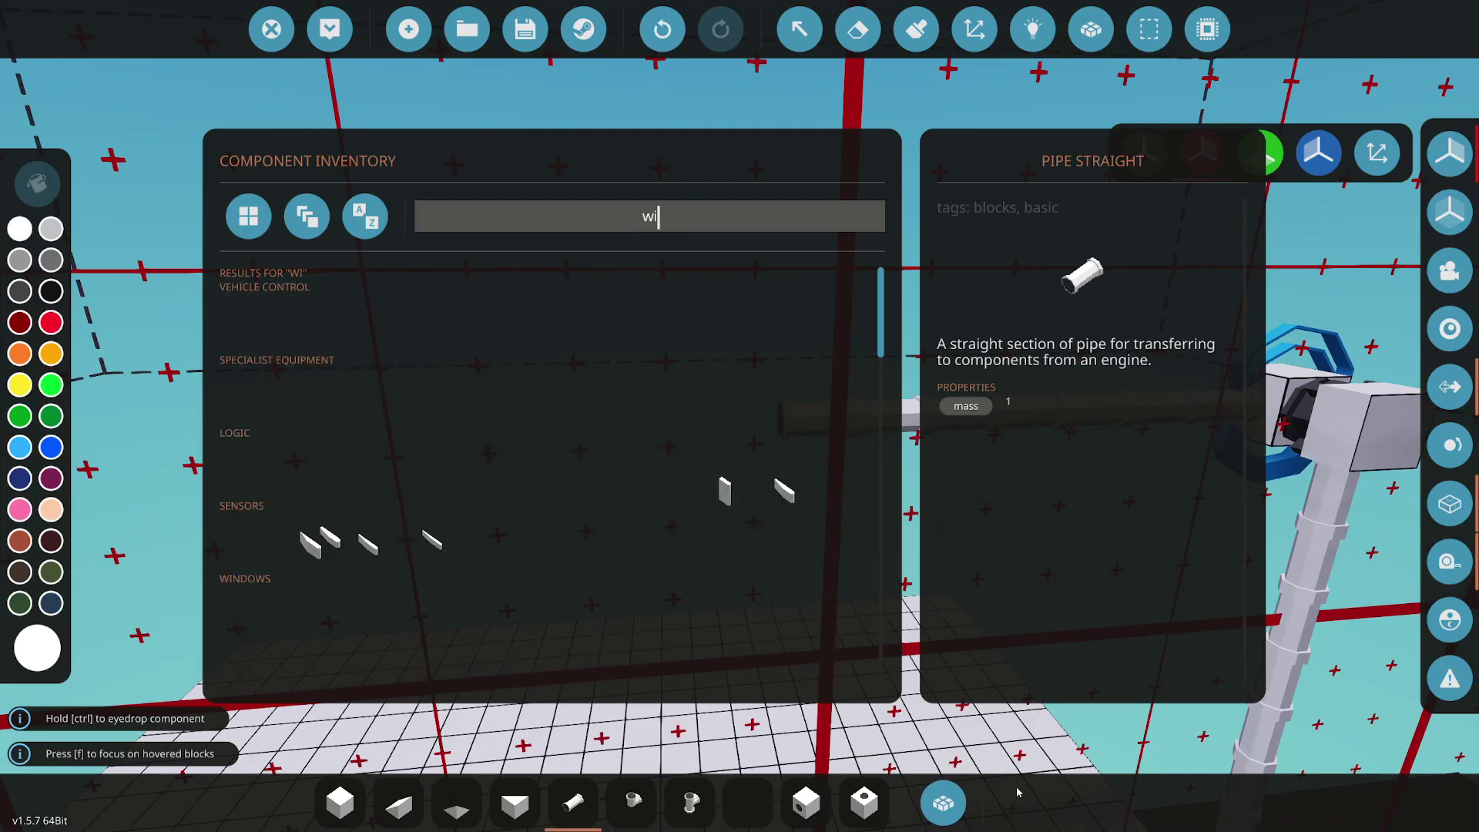
{"action": "type", "text": "nch"}
{"action": "left_click", "coordinate": [423, 320]}
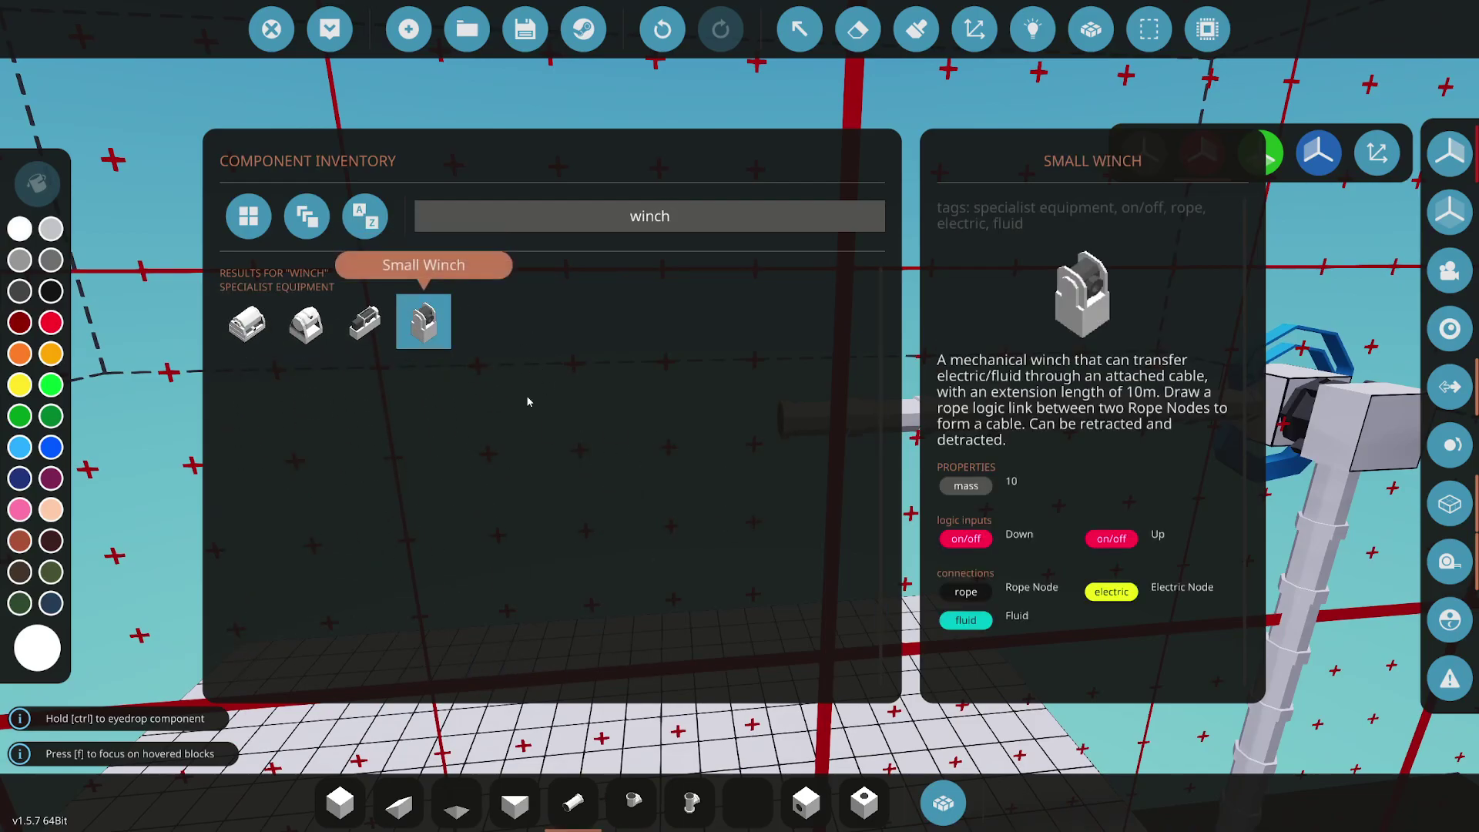
{"action": "left_click", "coordinate": [943, 803]}
{"action": "left_click", "coordinate": [890, 451]}
{"action": "scroll", "coordinate": [891, 448], "scroll_direction": "down", "scroll_amount": 10}
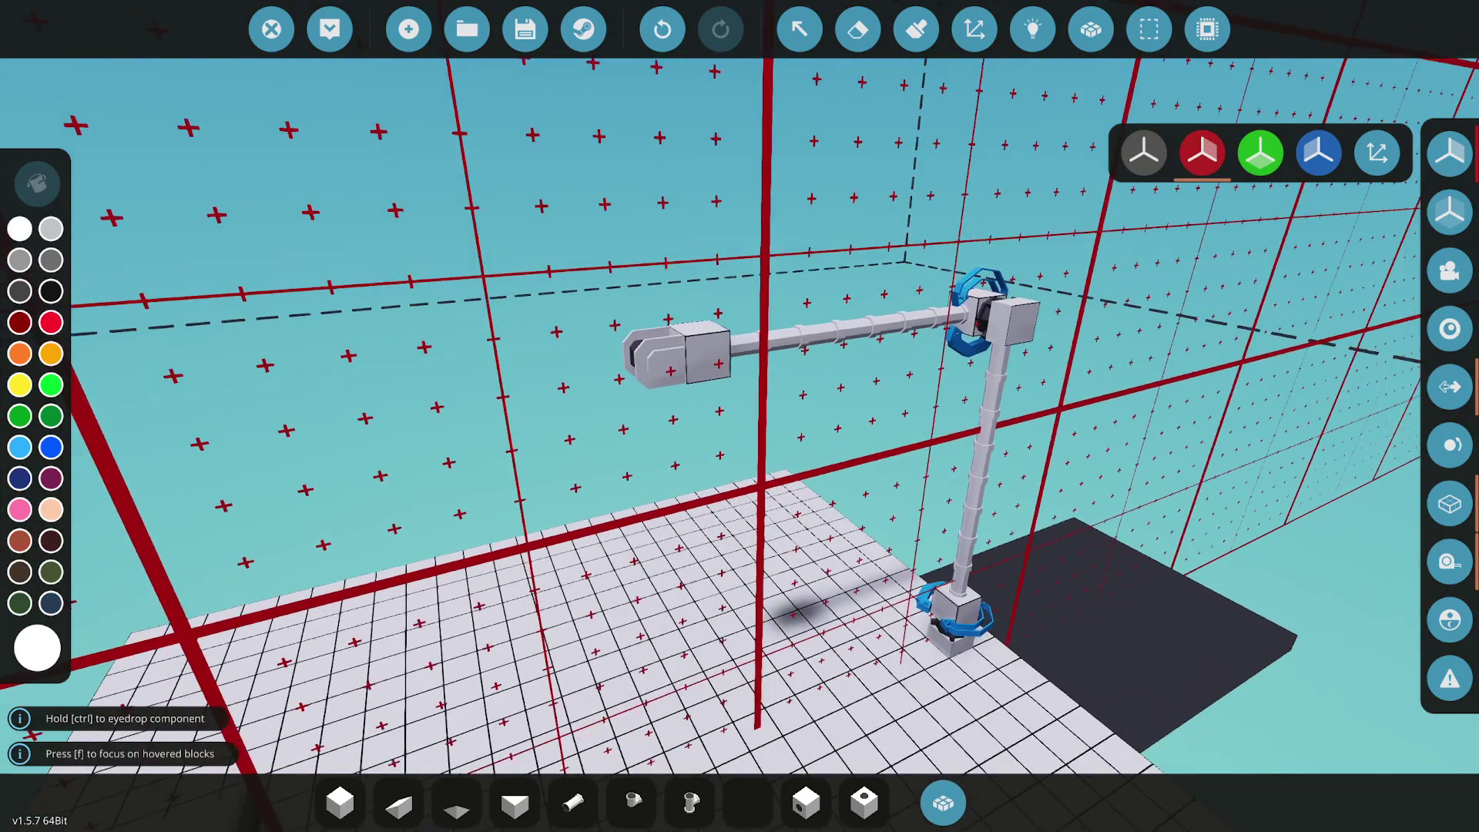
{"action": "left_click_drag", "start_coordinate": [891, 448], "coordinate": [911, 641]}
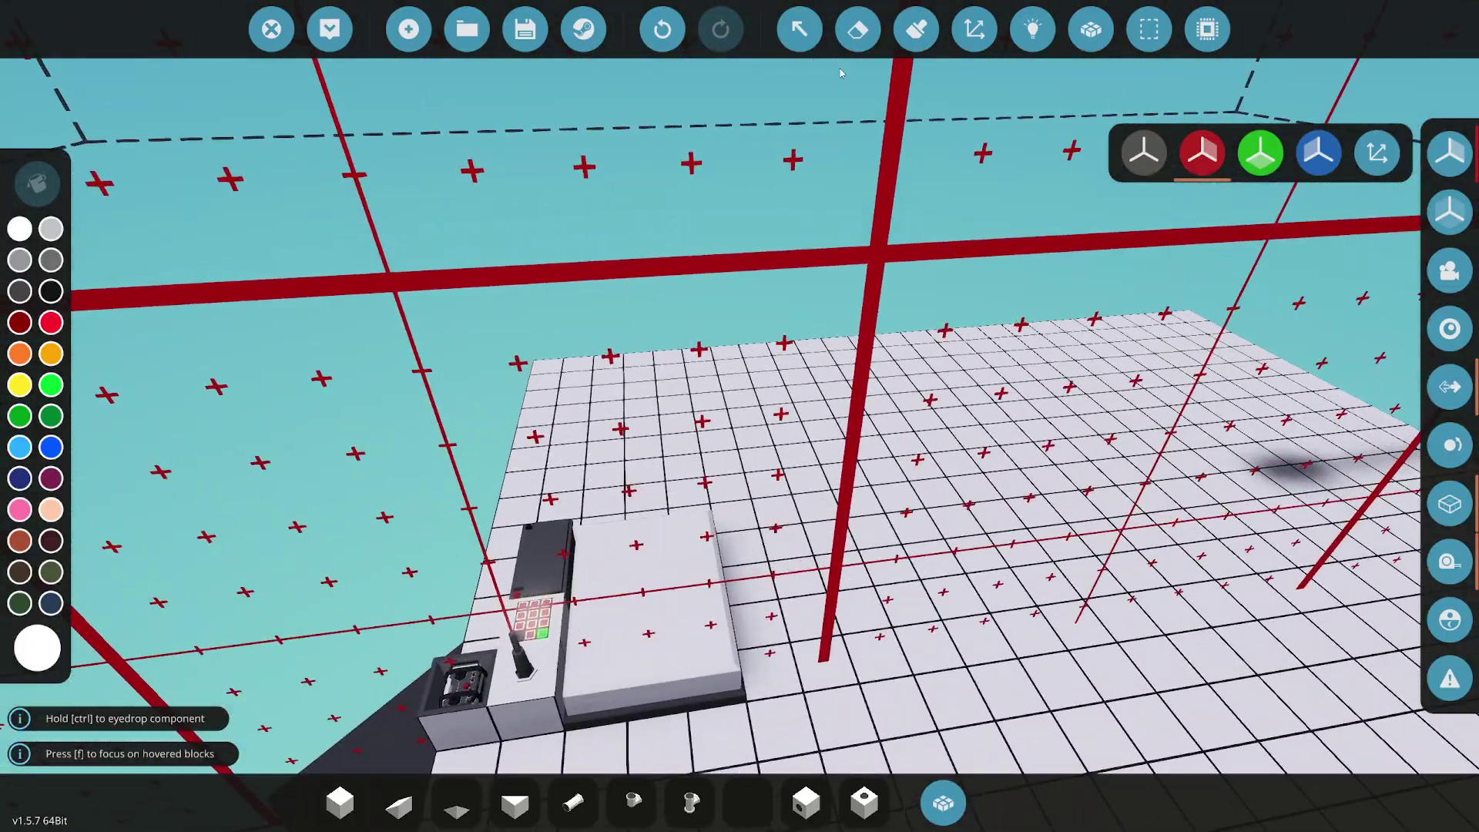
Open the remote control microcontroller in the editor and show its logic nodes
{"action": "left_click", "coordinate": [799, 30]}
{"action": "left_click", "coordinate": [676, 626]}
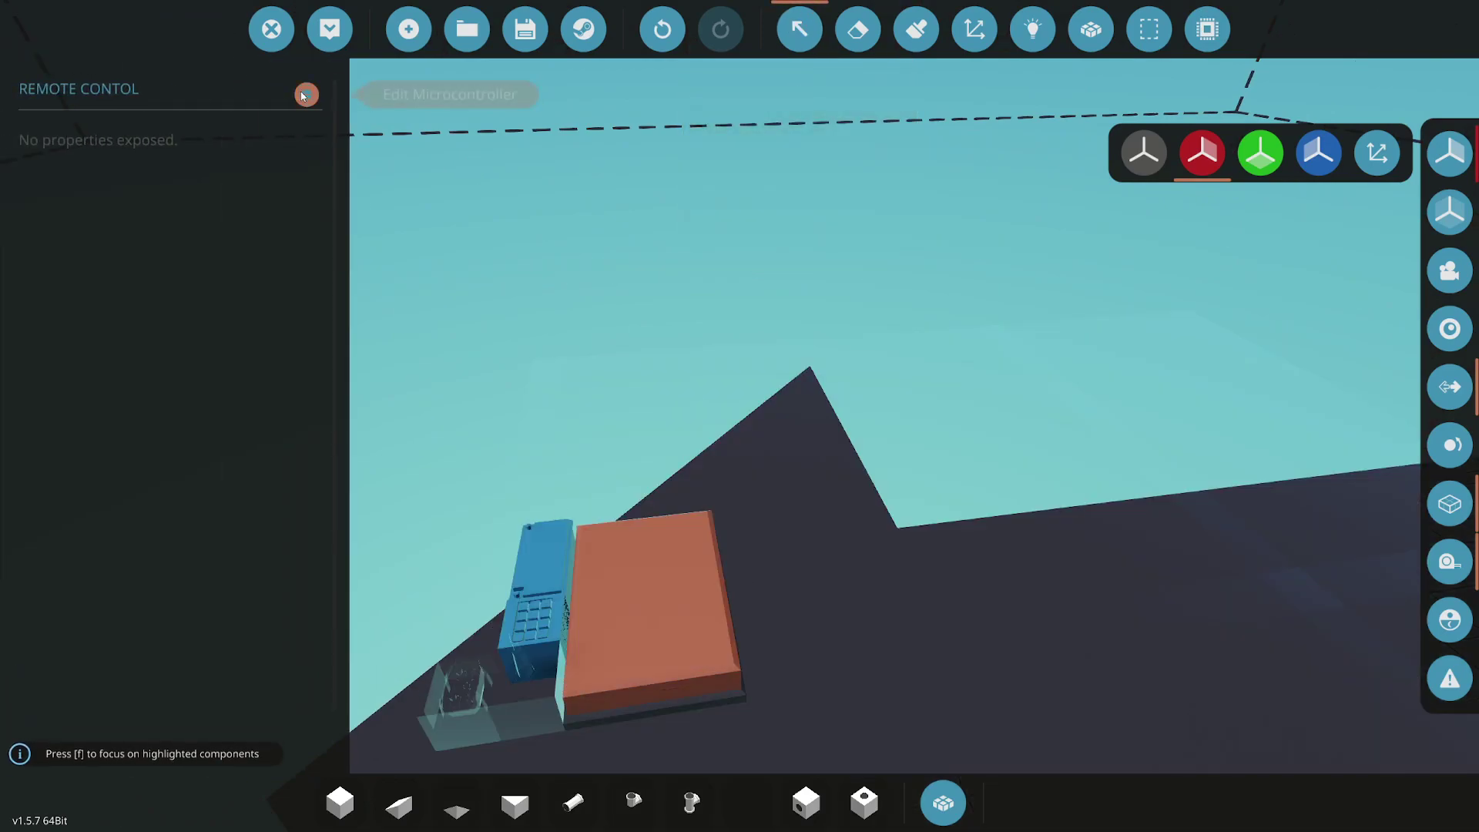
{"action": "left_click", "coordinate": [307, 93]}
{"action": "left_click", "coordinate": [650, 538]}
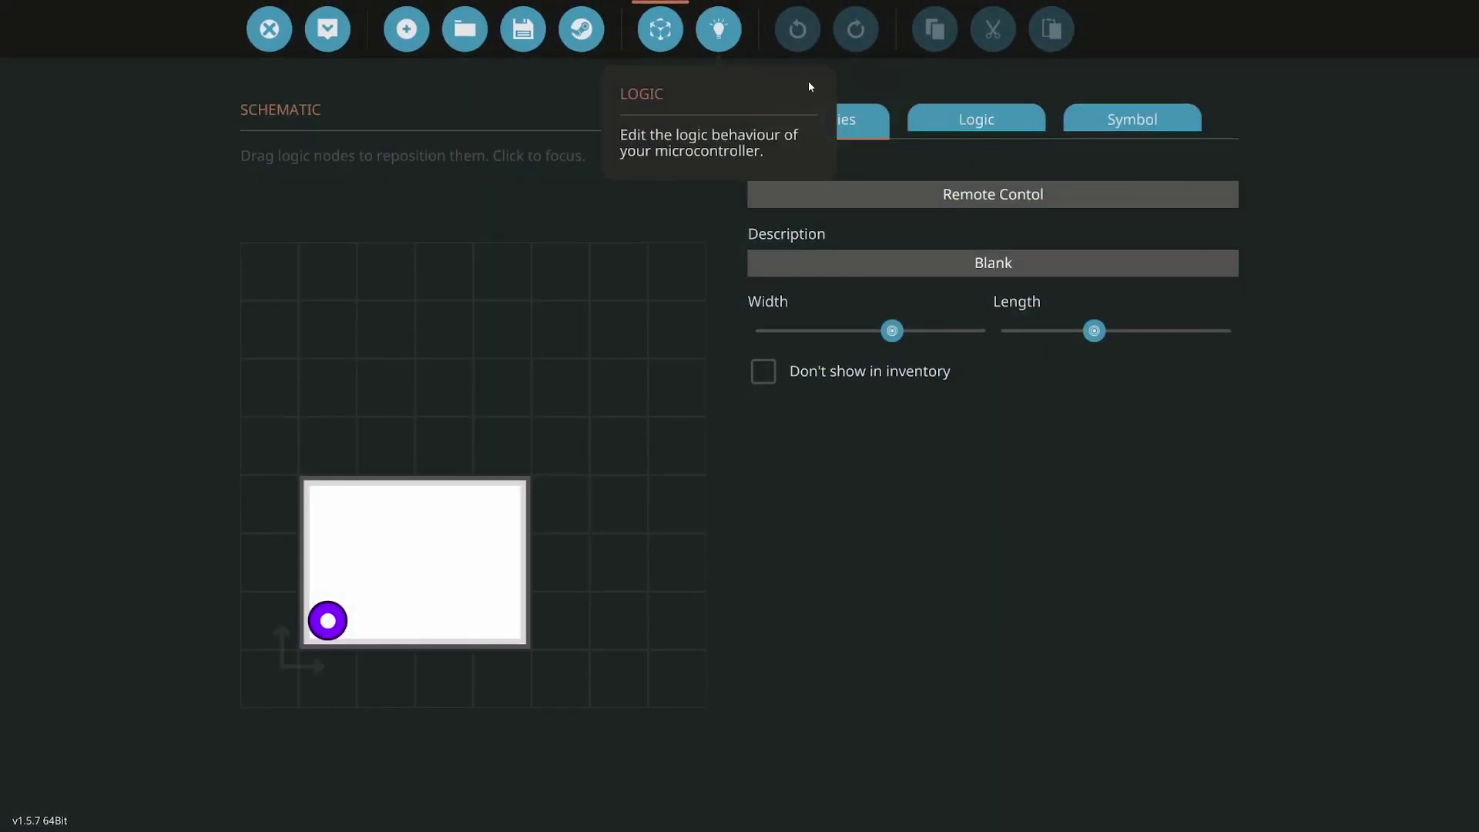
{"action": "left_click", "coordinate": [986, 122]}
Add two number-signal output nodes for Crane Yaw and Crane Pitch, clear of the composite input
{"action": "left_click", "coordinate": [1209, 178]}
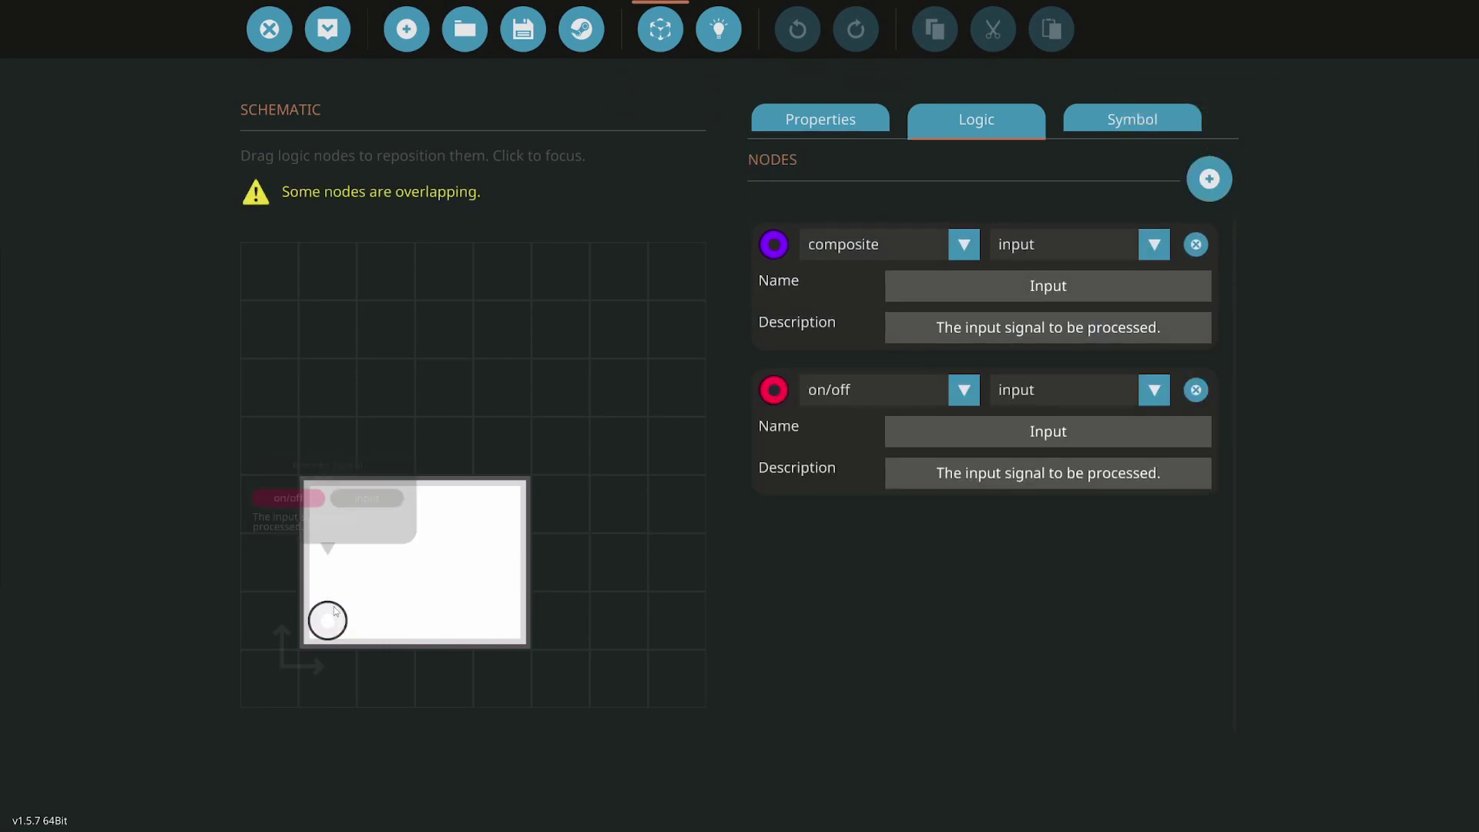
{"action": "left_click_drag", "start_coordinate": [327, 620], "coordinate": [385, 620]}
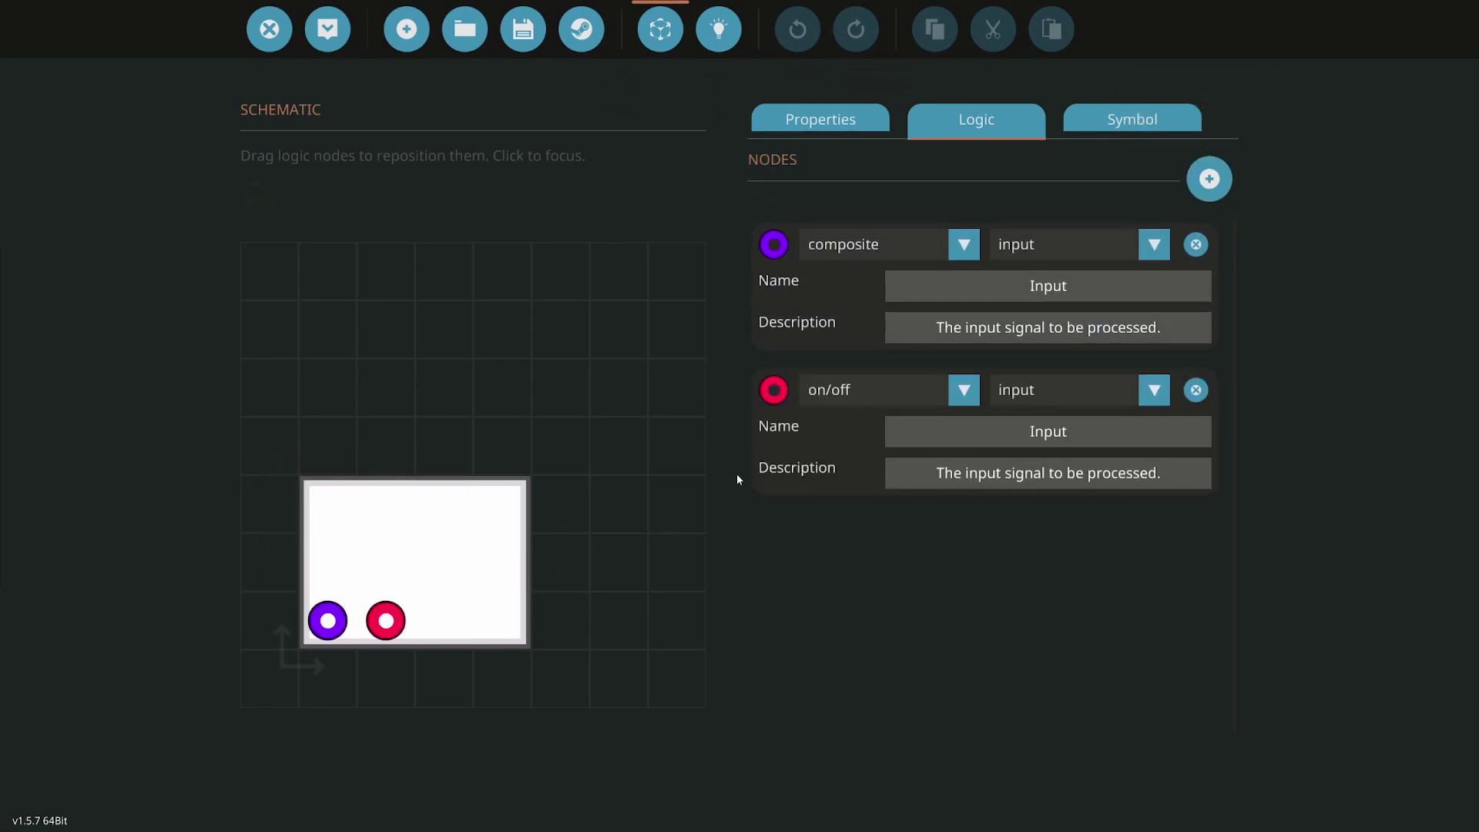
{"action": "left_click", "coordinate": [885, 392]}
{"action": "left_click", "coordinate": [848, 451]}
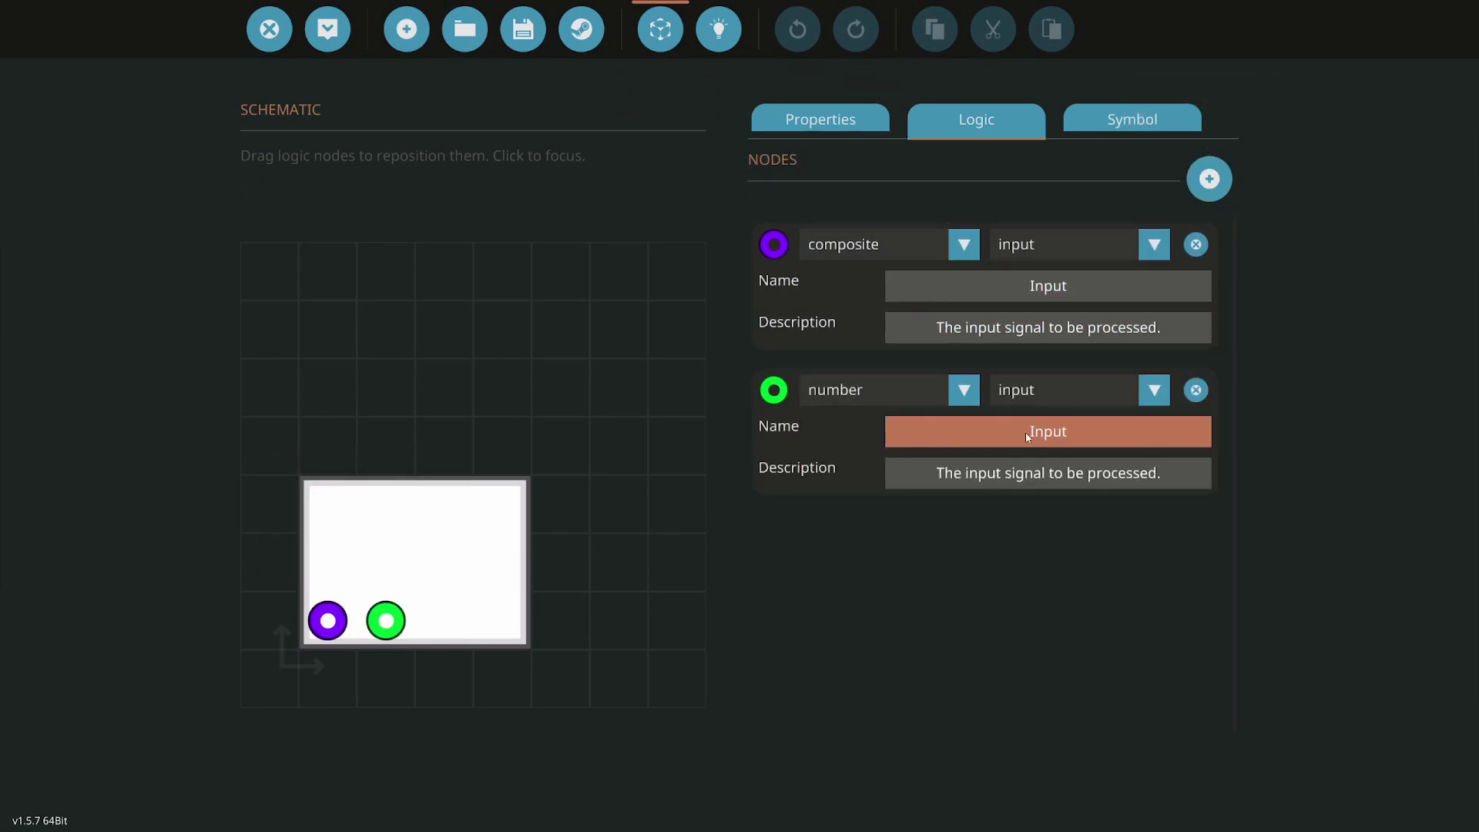
{"action": "left_click", "coordinate": [1031, 390]}
{"action": "left_click", "coordinate": [1085, 443]}
{"action": "left_click", "coordinate": [1093, 433]}
{"action": "type", "text": "Crane Yaw"}
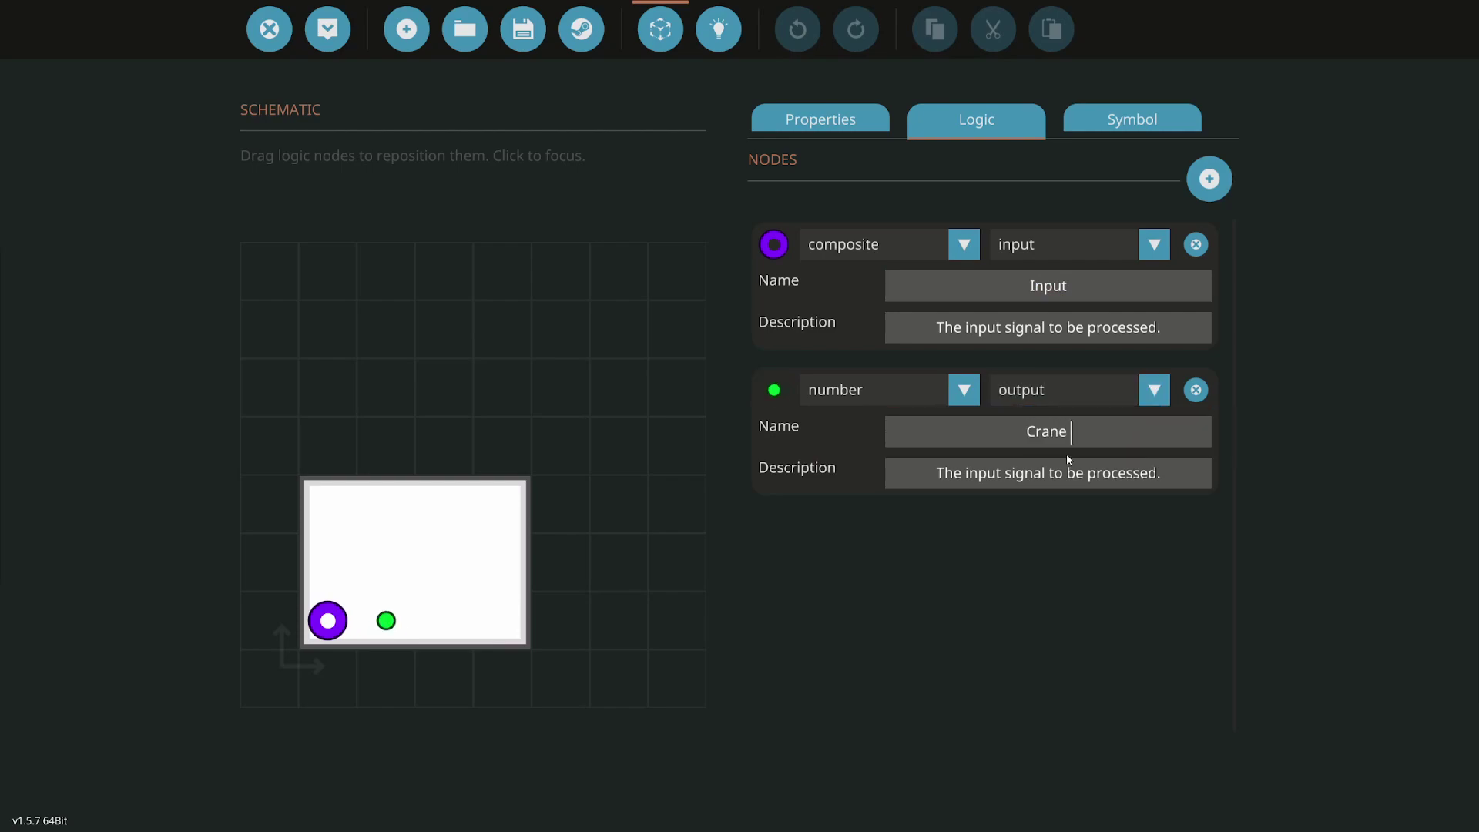
{"action": "left_click", "coordinate": [1209, 179]}
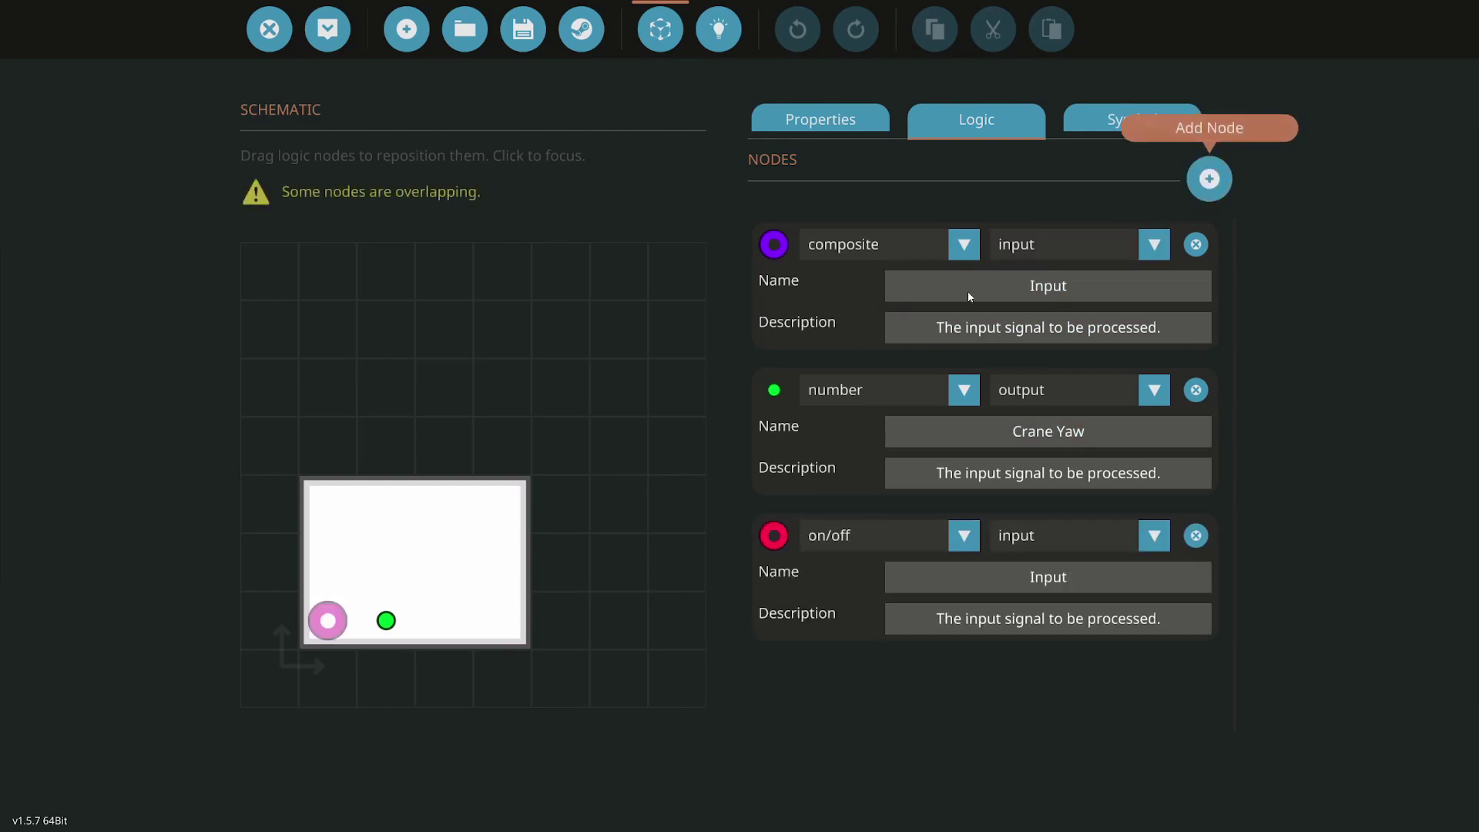
{"action": "left_click_drag", "start_coordinate": [328, 626], "coordinate": [430, 630]}
{"action": "left_click", "coordinate": [871, 544]}
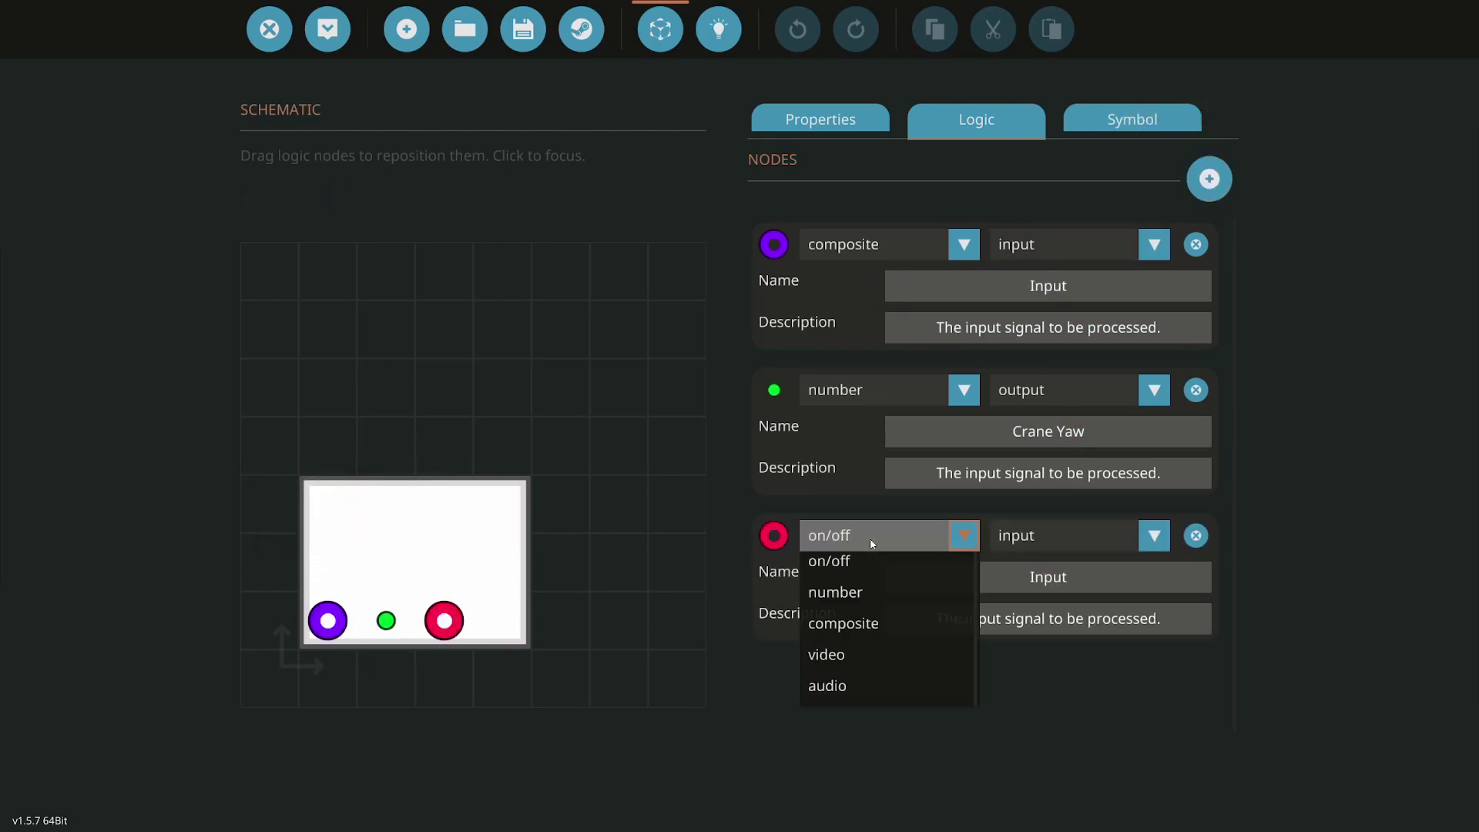
{"action": "left_click", "coordinate": [861, 599]}
{"action": "left_click", "coordinate": [1055, 591]}
{"action": "type", "text": "Crane Pitch"}
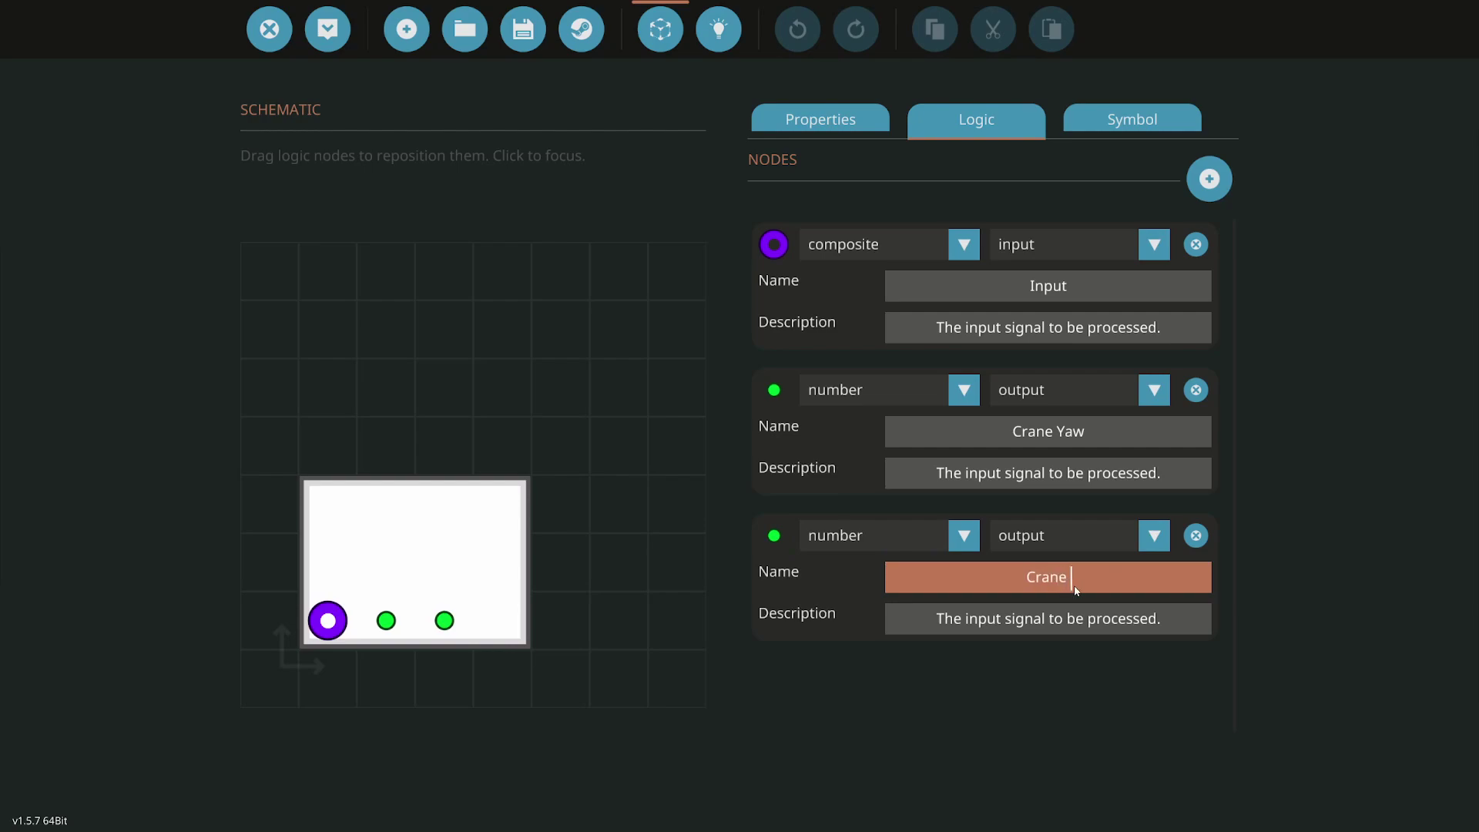
Add two on/off nodes and set both as outputs named Winch UP and Winch DN
{"action": "left_click", "coordinate": [1200, 178]}
{"action": "left_click_drag", "start_coordinate": [329, 620], "coordinate": [513, 614]}
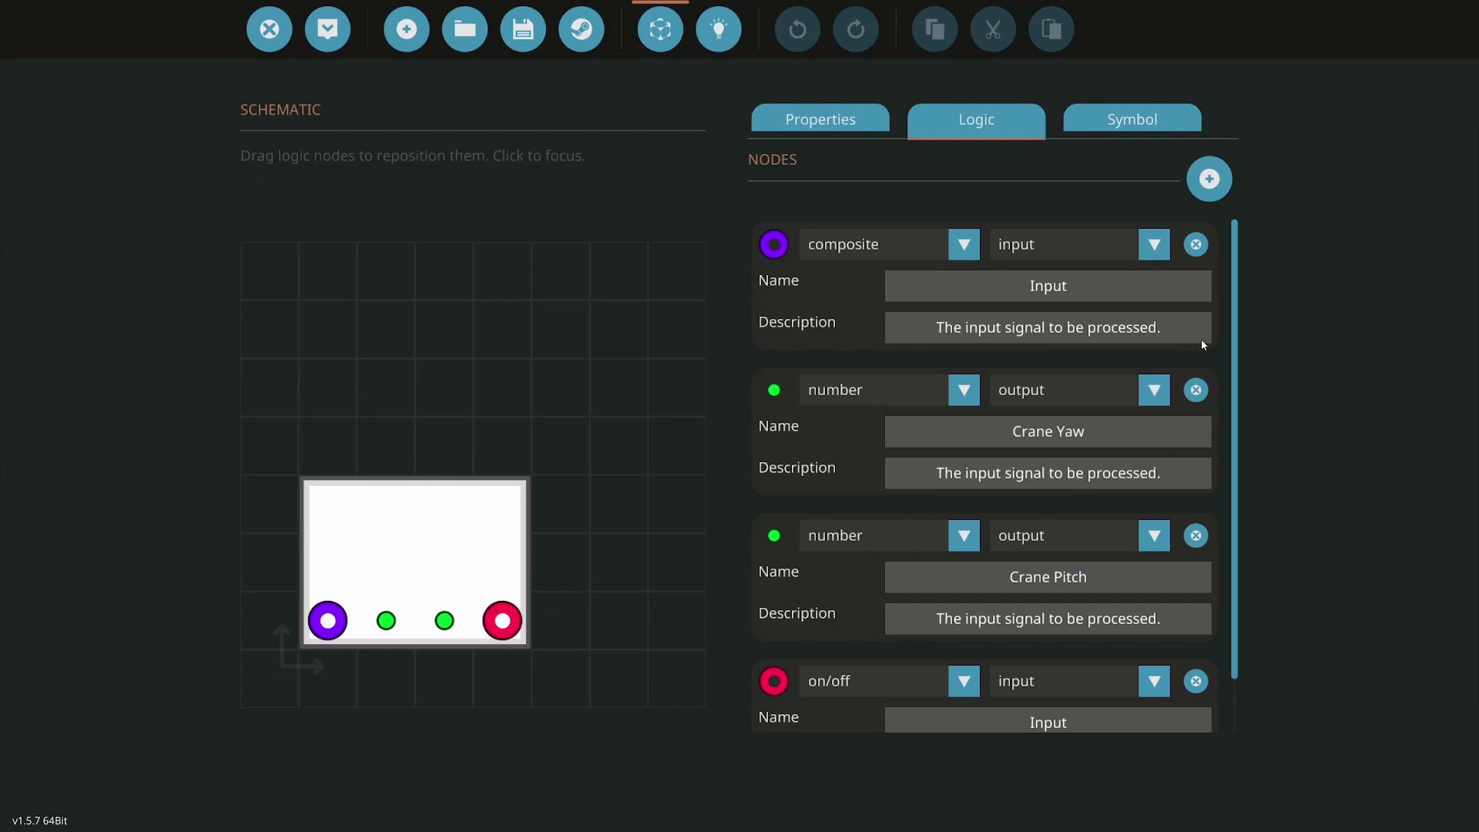
{"action": "mouse_move", "coordinate": [330, 621]}
{"action": "left_mouse_down"}
{"action": "mouse_move", "coordinate": [519, 585]}
{"action": "mouse_move", "coordinate": [515, 570]}
{"action": "left_mouse_up"}
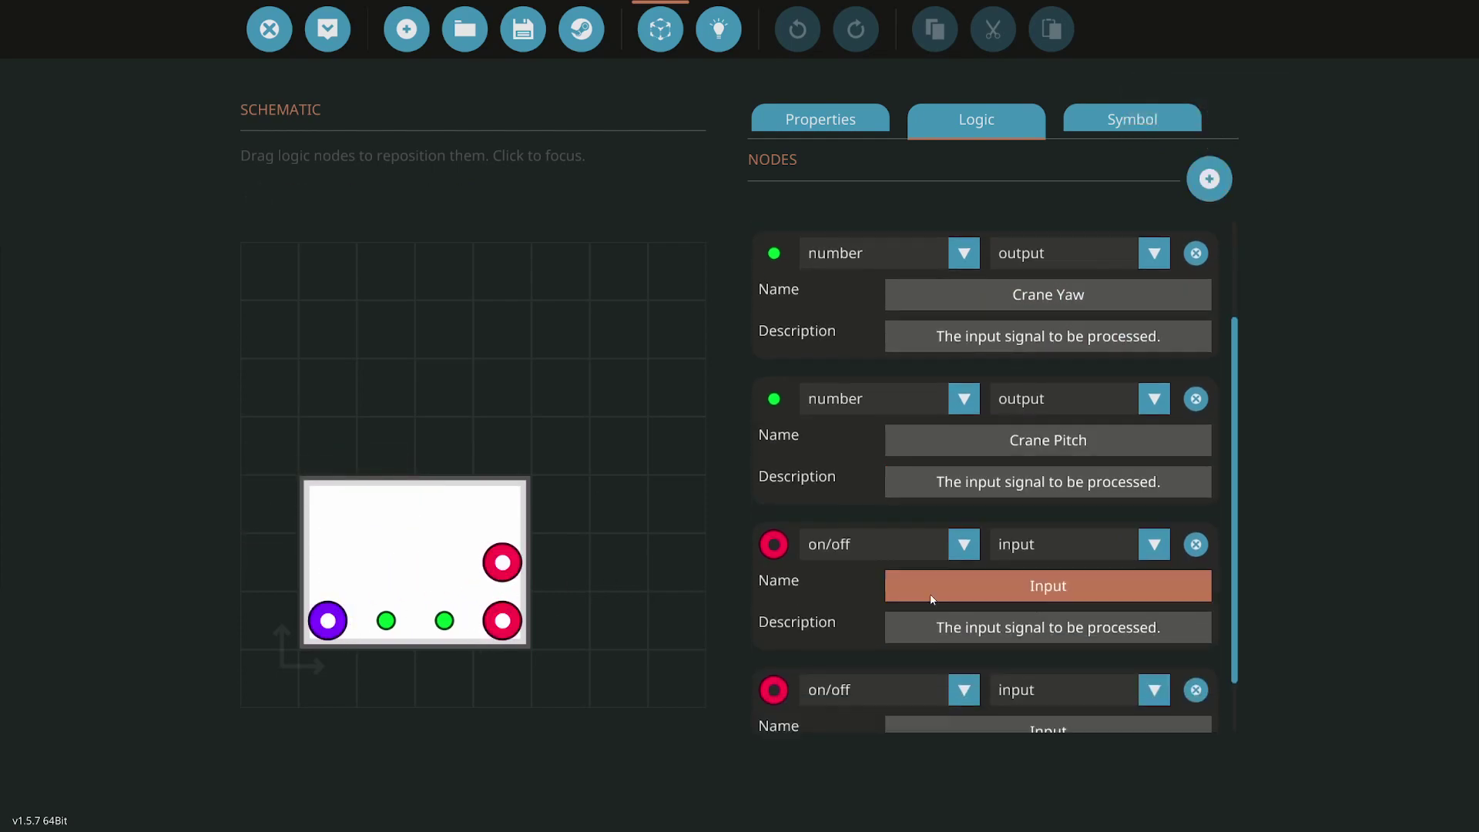
{"action": "left_click", "coordinate": [1032, 477]}
{"action": "left_click", "coordinate": [1024, 532]}
{"action": "left_click", "coordinate": [1097, 531]}
{"action": "type", "text": "Winch UP"}
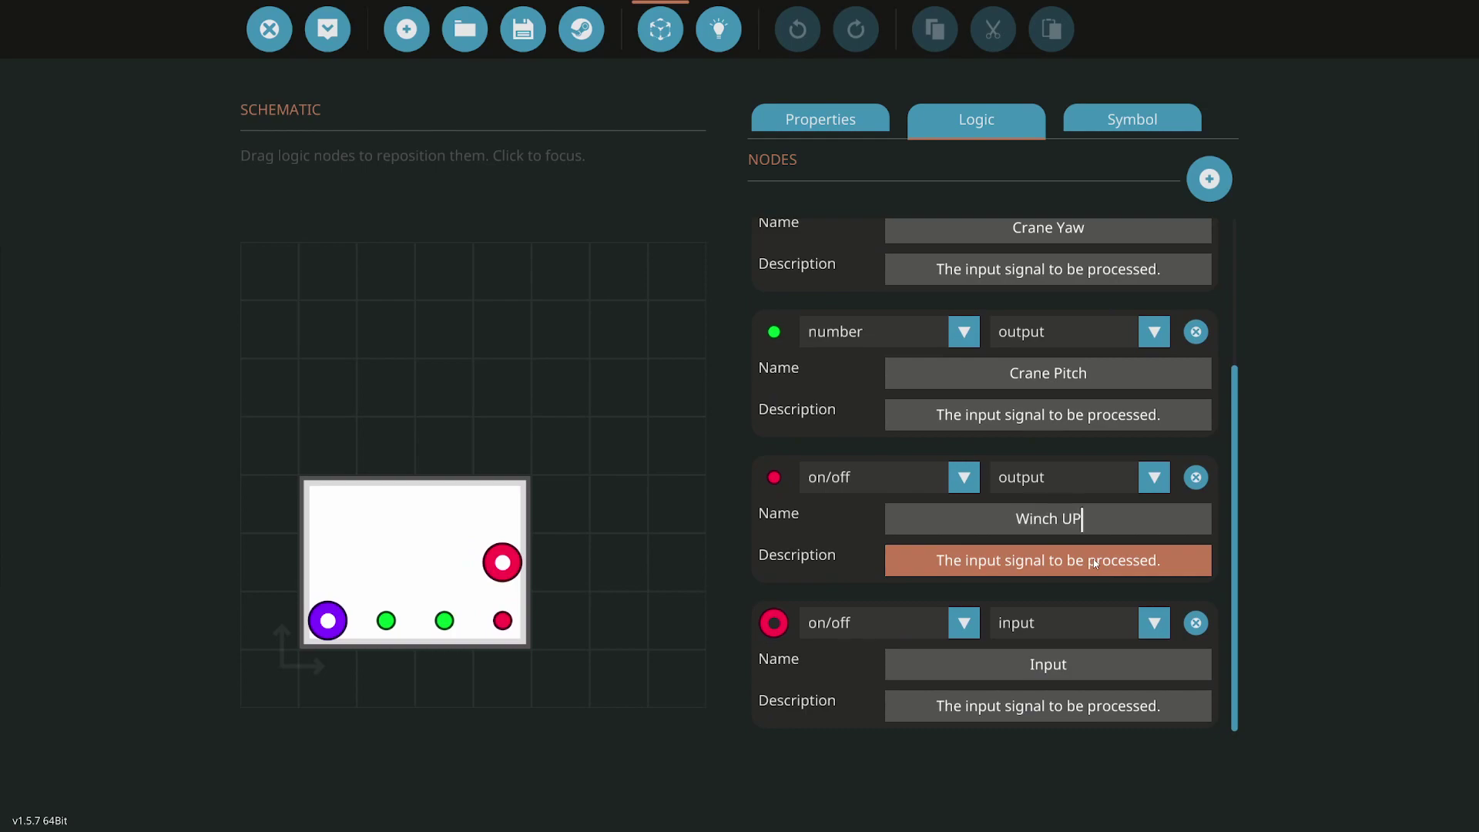
{"action": "left_click", "coordinate": [1028, 690]}
{"action": "type", "text": "Winch DN"}
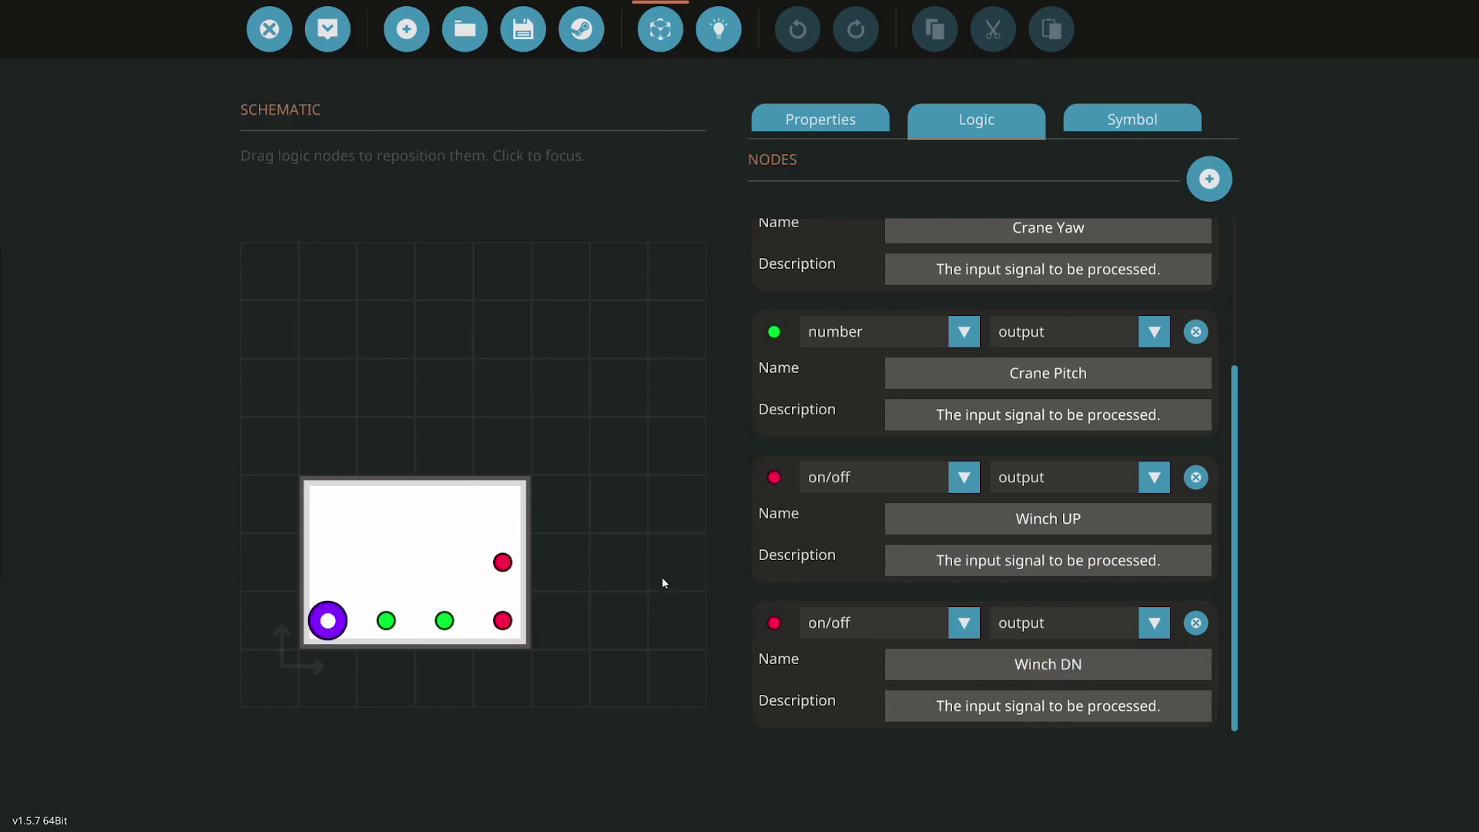
{"action": "left_click", "coordinate": [719, 29]}
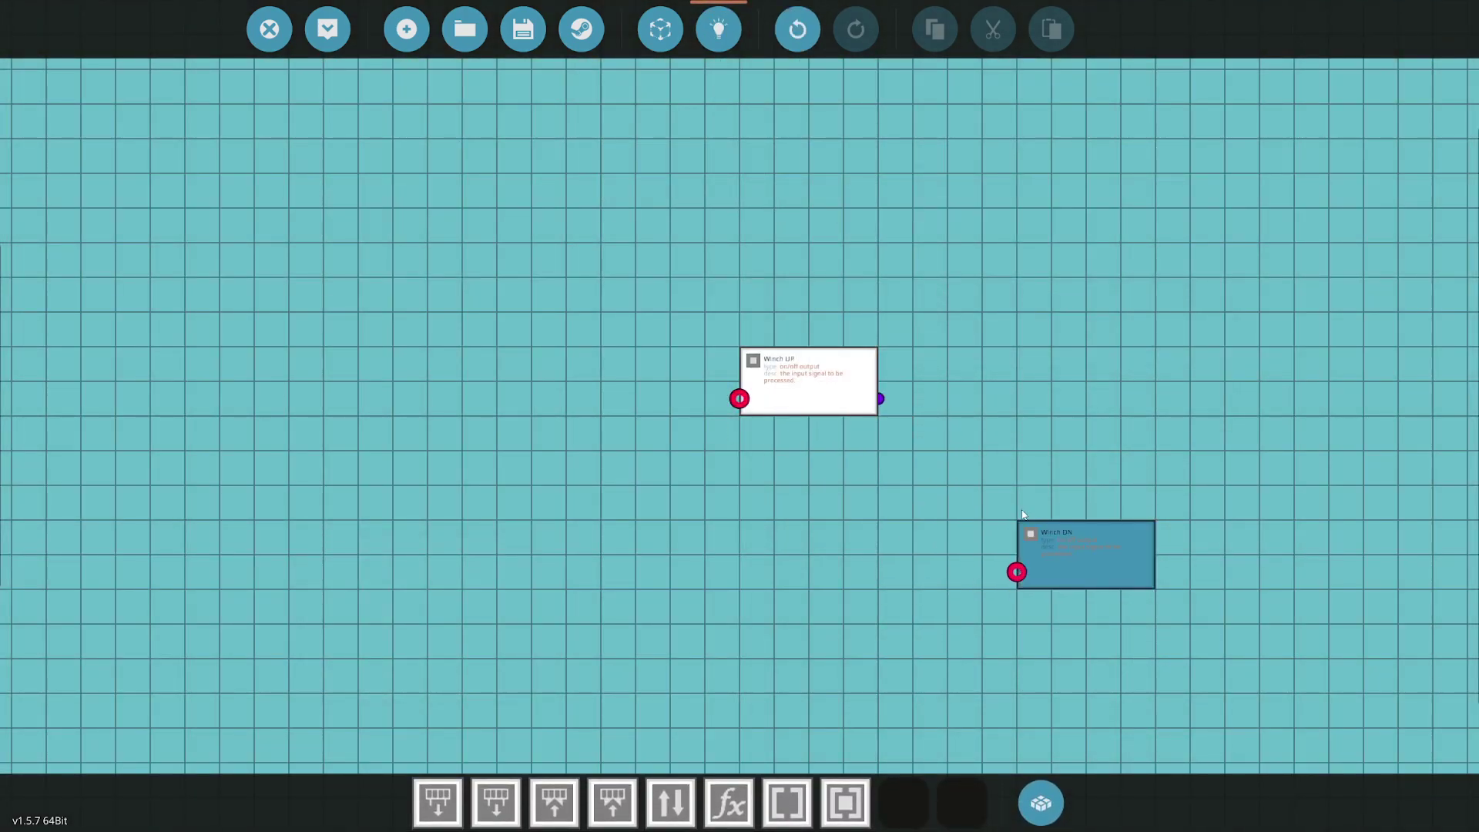
Move Input to the left and stack Crane Yaw, Crane Pitch, Winch UP and Winch DN on the right
{"action": "left_click_drag", "start_coordinate": [1036, 458], "coordinate": [1071, 493]}
{"action": "left_click_drag", "start_coordinate": [802, 382], "coordinate": [1080, 382]}
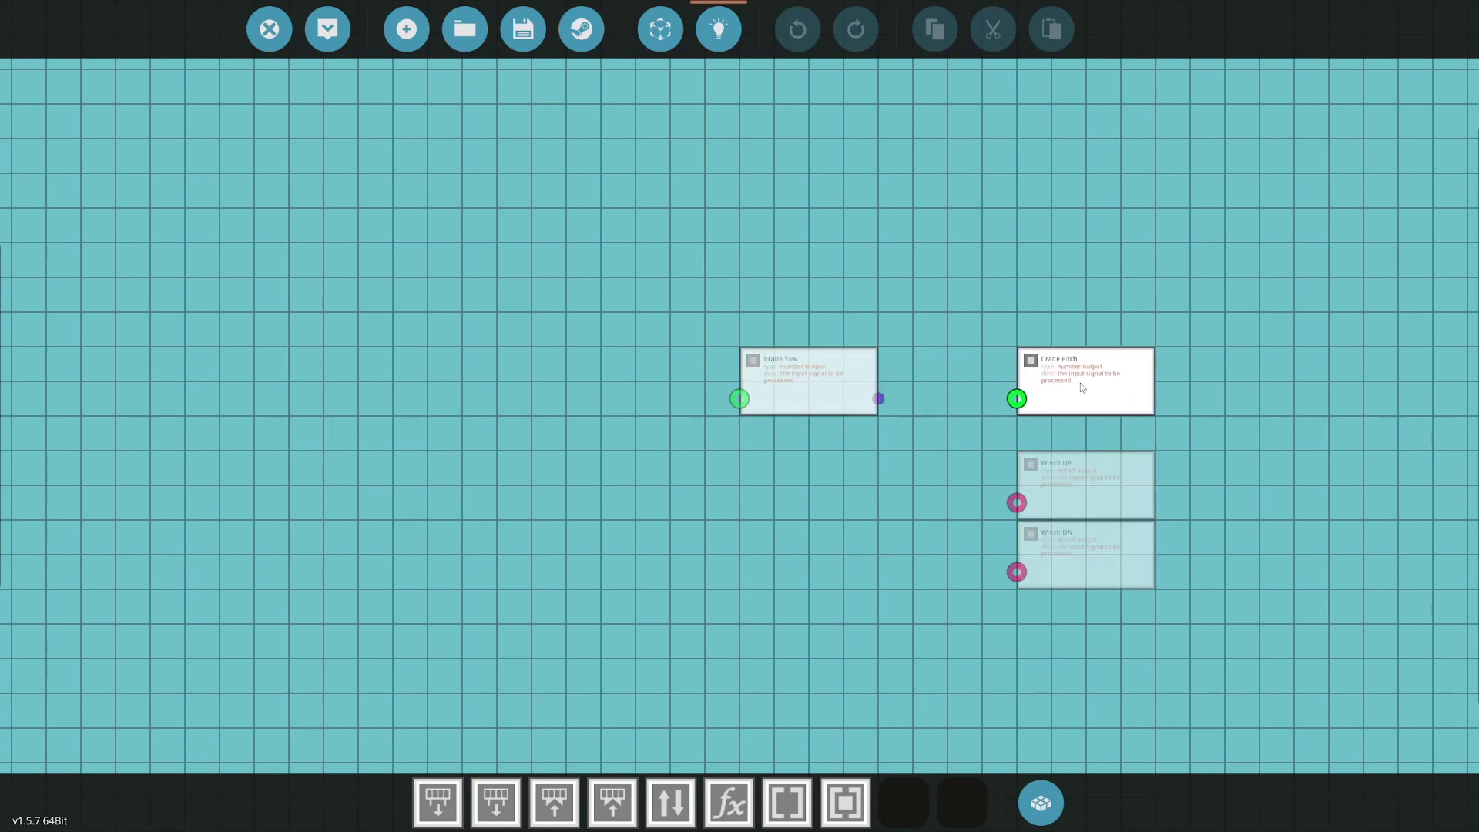
{"action": "mouse_move", "coordinate": [795, 377]}
{"action": "left_mouse_down"}
{"action": "mouse_move", "coordinate": [1072, 275]}
{"action": "mouse_move", "coordinate": [1073, 308]}
{"action": "left_mouse_up"}
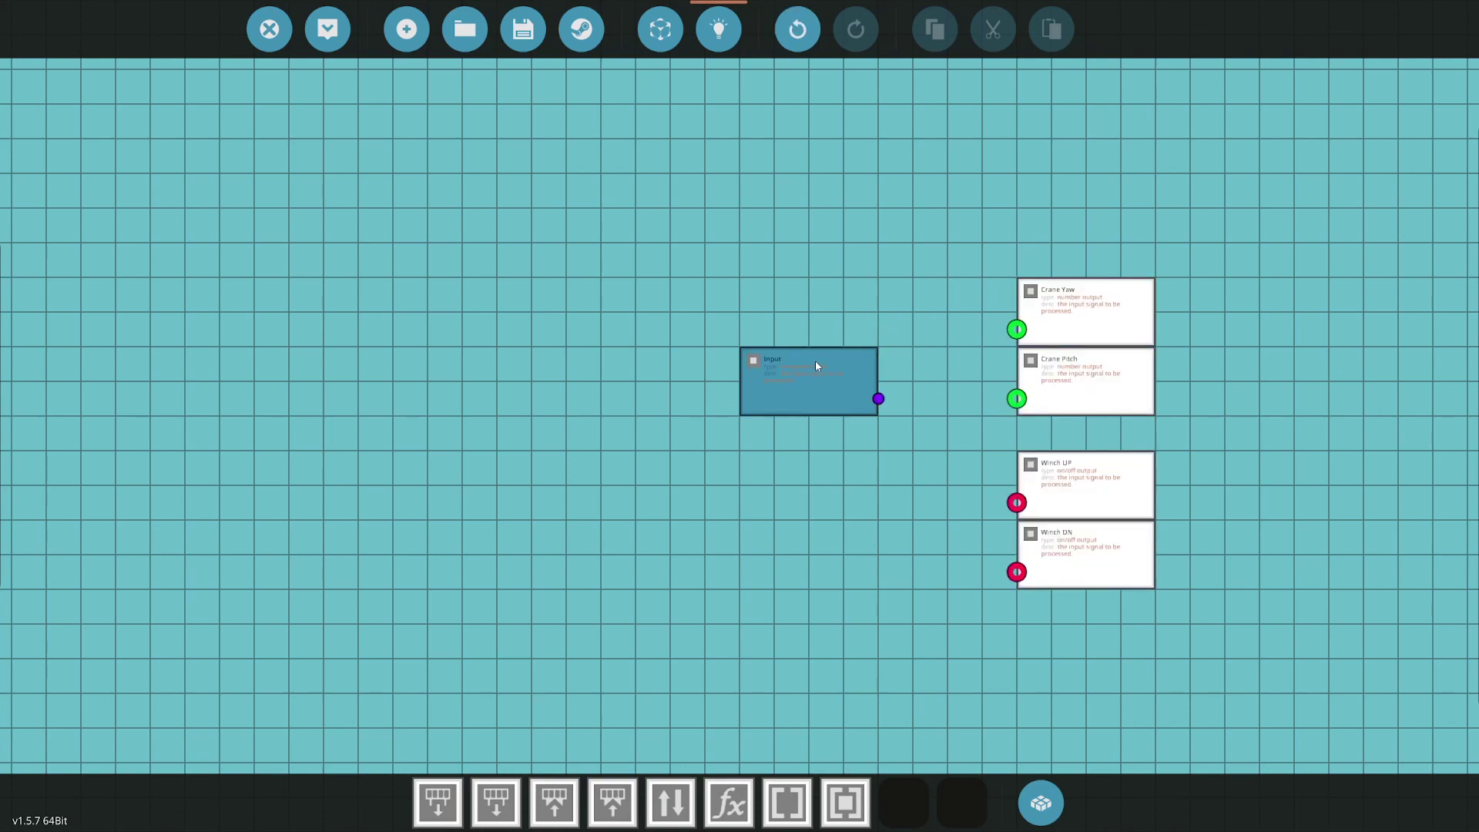
{"action": "mouse_move", "coordinate": [814, 361]}
{"action": "left_mouse_down"}
{"action": "mouse_move", "coordinate": [551, 389]}
{"action": "mouse_move", "coordinate": [512, 359]}
{"action": "mouse_move", "coordinate": [508, 385]}
{"action": "mouse_move", "coordinate": [437, 314]}
{"action": "mouse_move", "coordinate": [404, 315]}
{"action": "left_mouse_up"}
{"action": "left_click", "coordinate": [662, 32]}
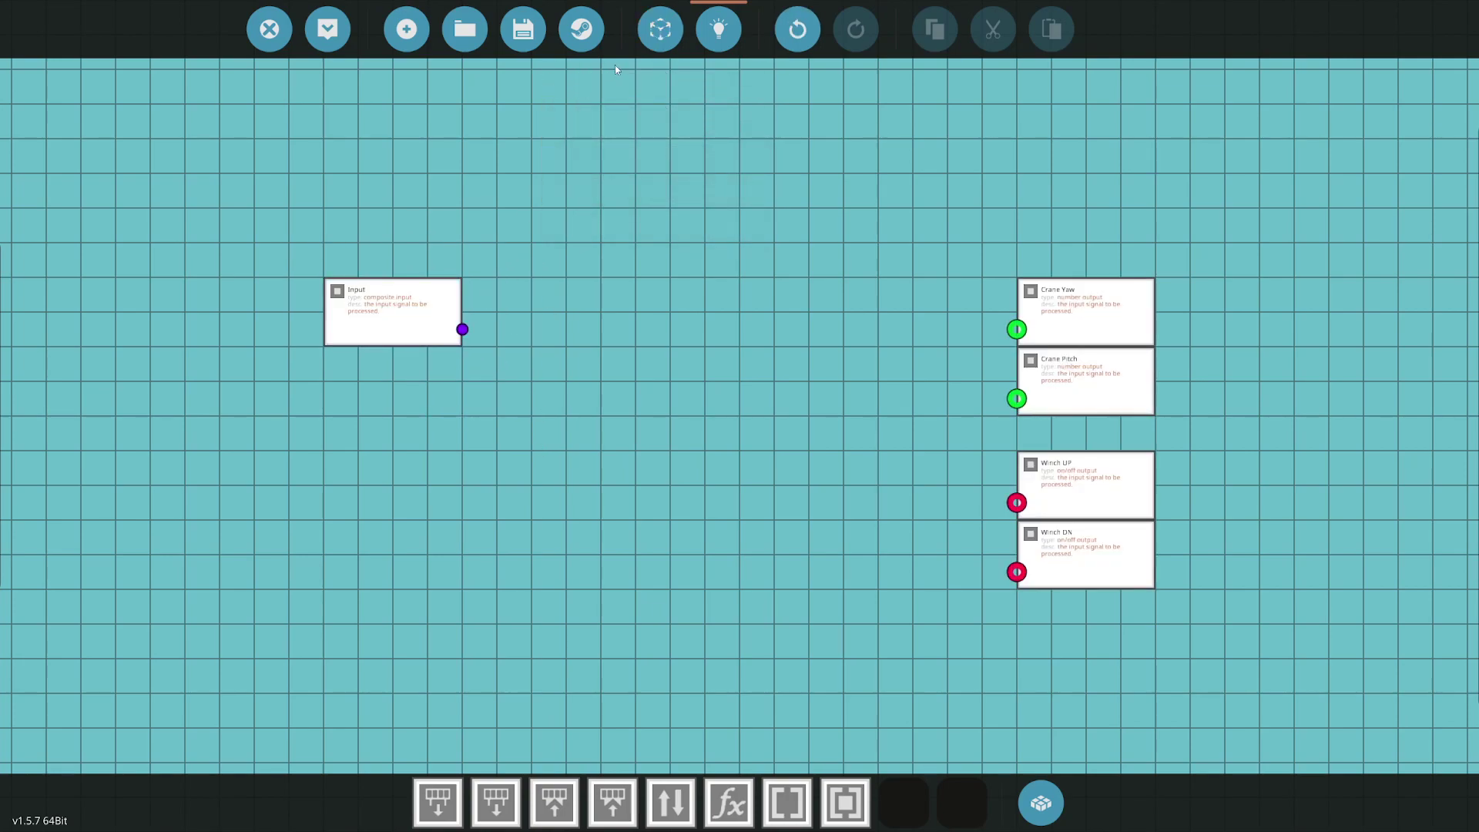
{"action": "left_click", "coordinate": [714, 33]}
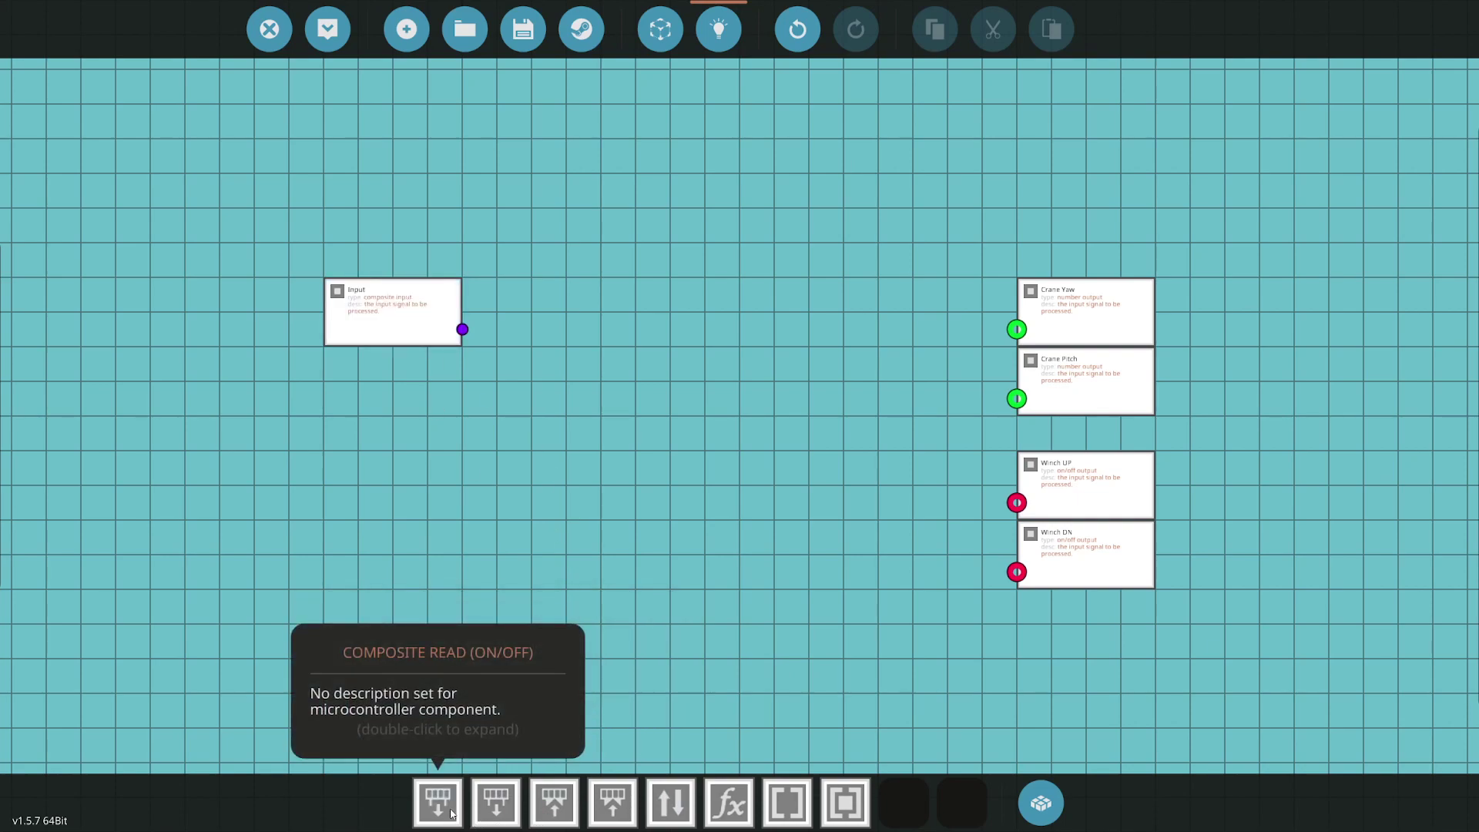
Place a Composite Read (number) node and wire Input into it
{"action": "left_click", "coordinate": [496, 802]}
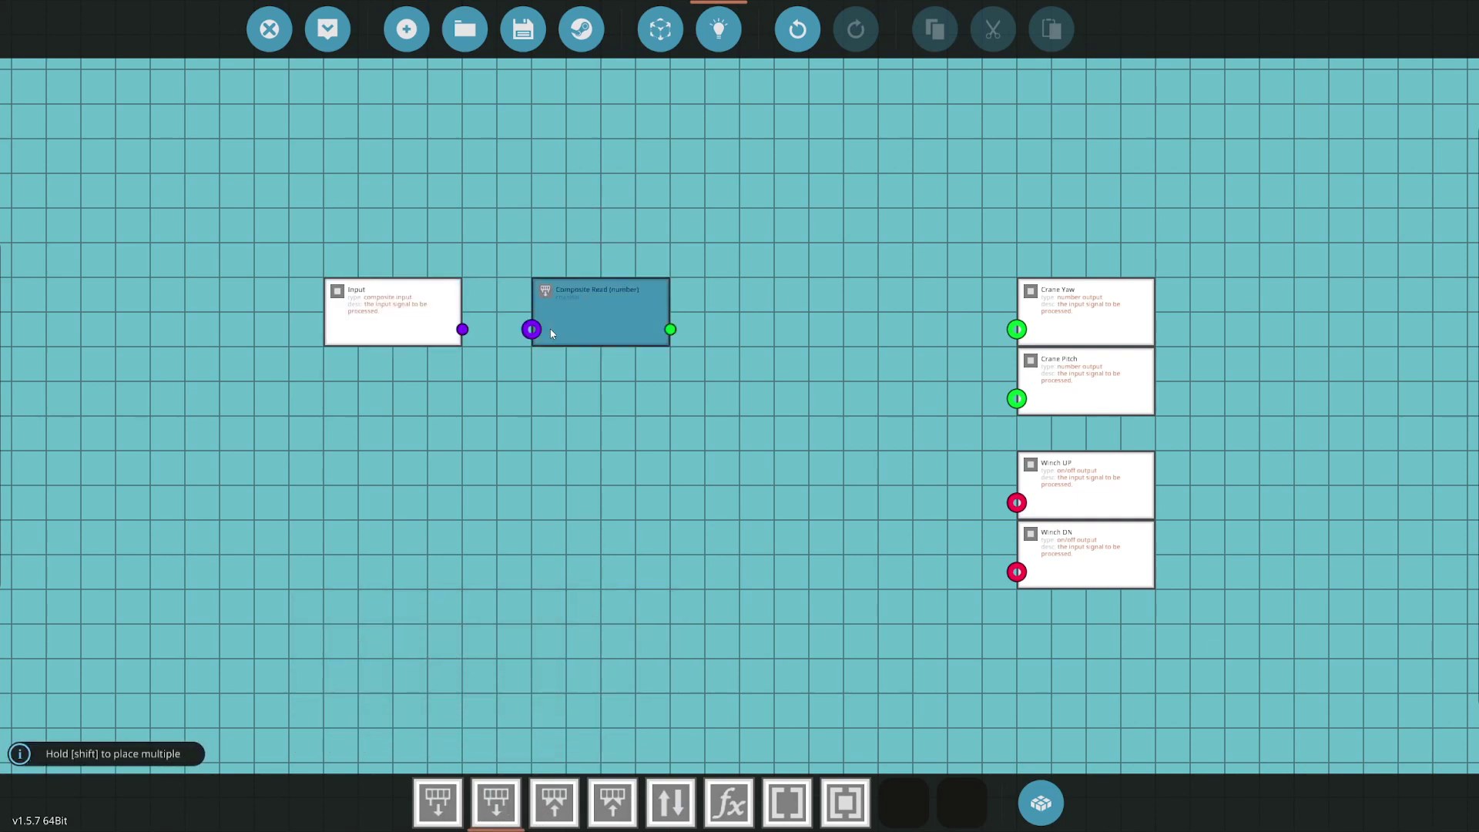
{"action": "left_click", "coordinate": [551, 333]}
{"action": "mouse_move", "coordinate": [462, 330]}
{"action": "left_mouse_down"}
{"action": "mouse_move", "coordinate": [557, 342]}
{"action": "mouse_move", "coordinate": [531, 330]}
{"action": "mouse_move", "coordinate": [967, 264]}
{"action": "mouse_move", "coordinate": [984, 339]}
{"action": "left_mouse_up"}
{"action": "scroll", "coordinate": [766, 415], "scroll_direction": "up", "scroll_amount": 2}
{"action": "scroll", "coordinate": [835, 470], "scroll_direction": "down", "scroll_amount": 1}
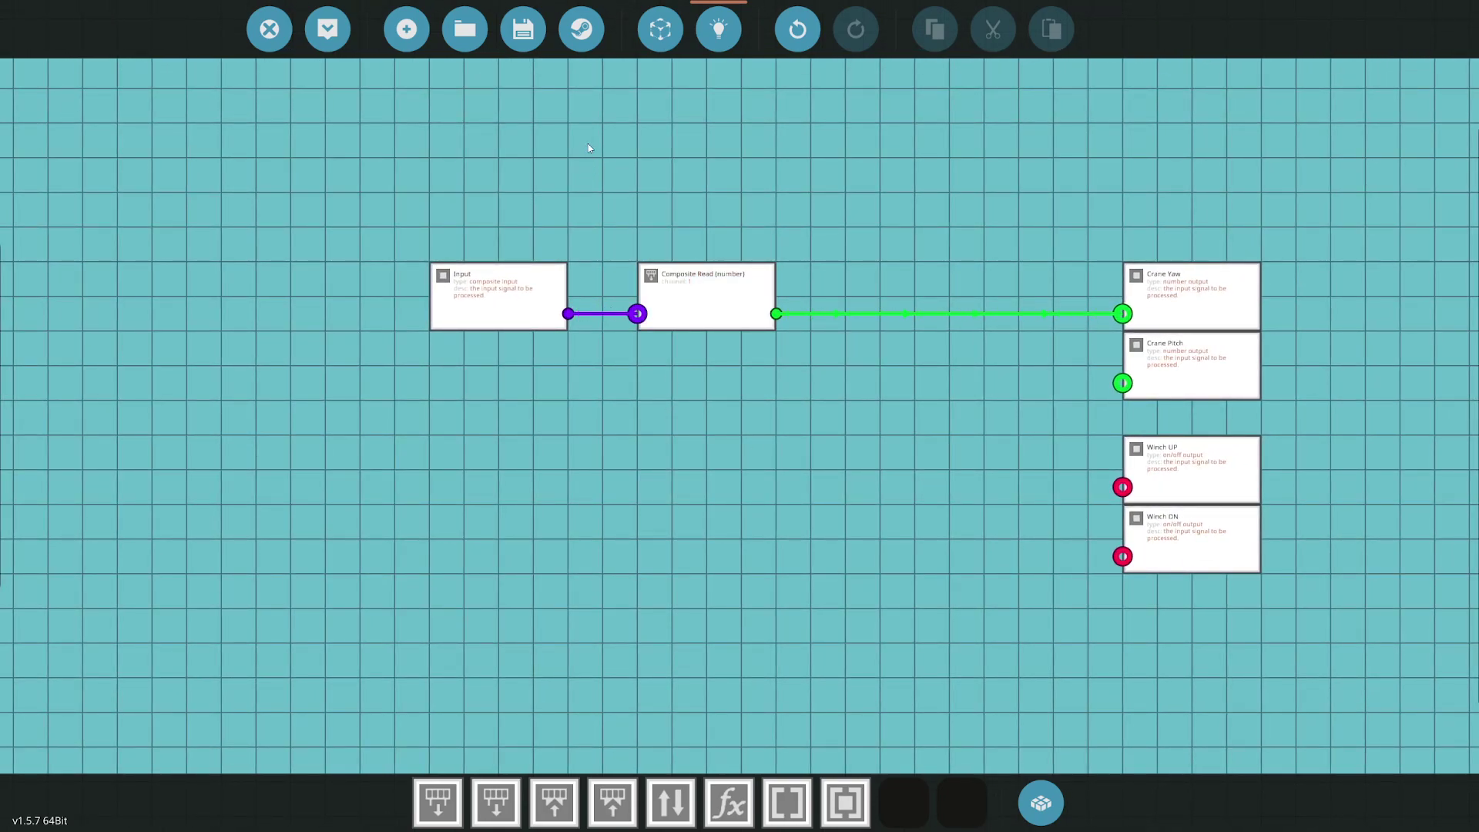
Duplicate the number read, set the copy to Read Channel 2, and wire Input through it to Crane Pitch
{"action": "mouse_move", "coordinate": [589, 154]}
{"action": "left_mouse_down"}
{"action": "mouse_move", "coordinate": [838, 414]}
{"action": "mouse_move", "coordinate": [759, 400]}
{"action": "left_mouse_up"}
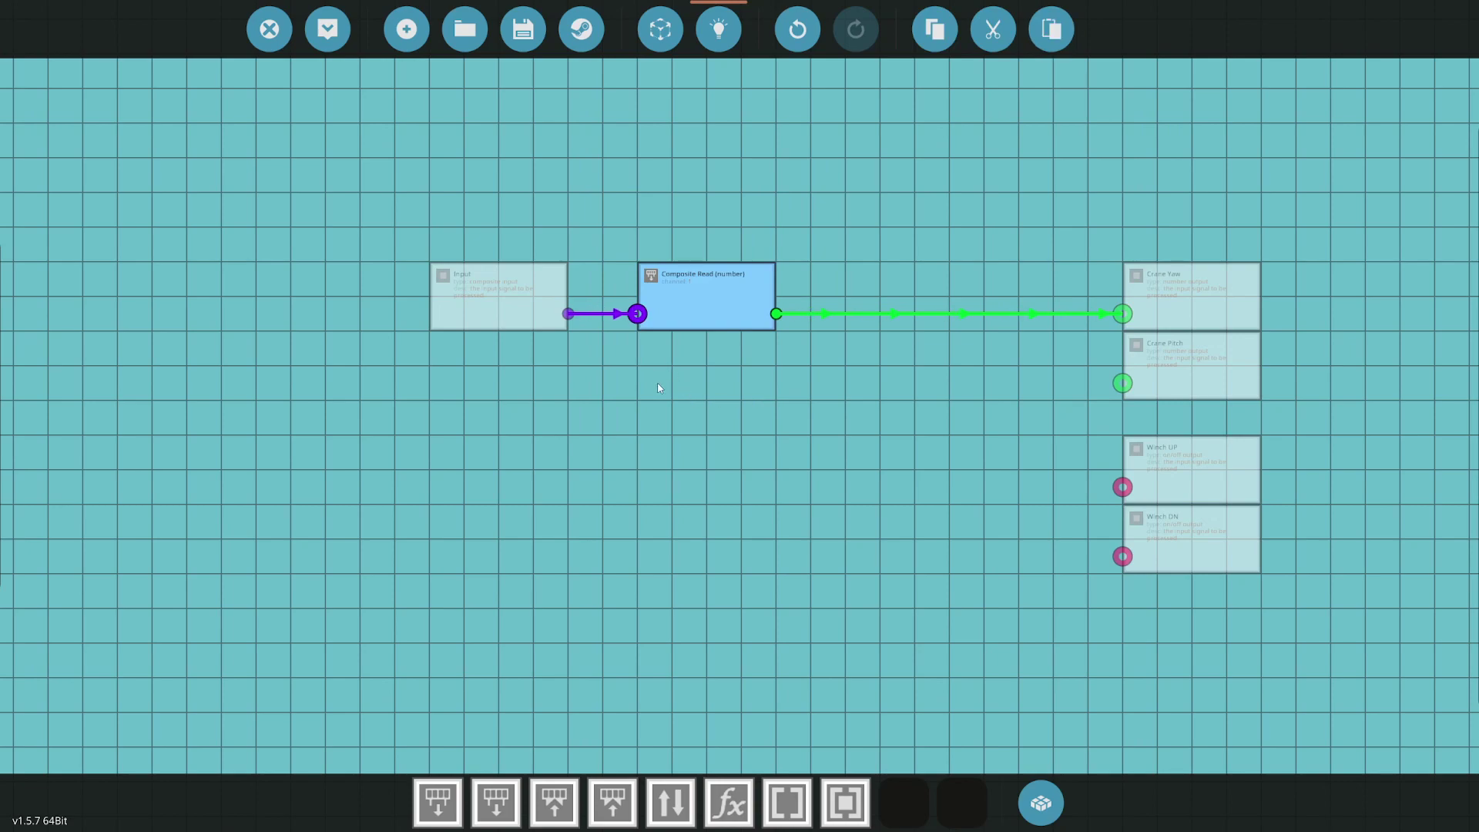
{"action": "key", "text": "ctrl+c"}
{"action": "key", "text": "ctrl+v"}
{"action": "left_click", "coordinate": [701, 370]}
{"action": "left_click", "coordinate": [196, 145]}
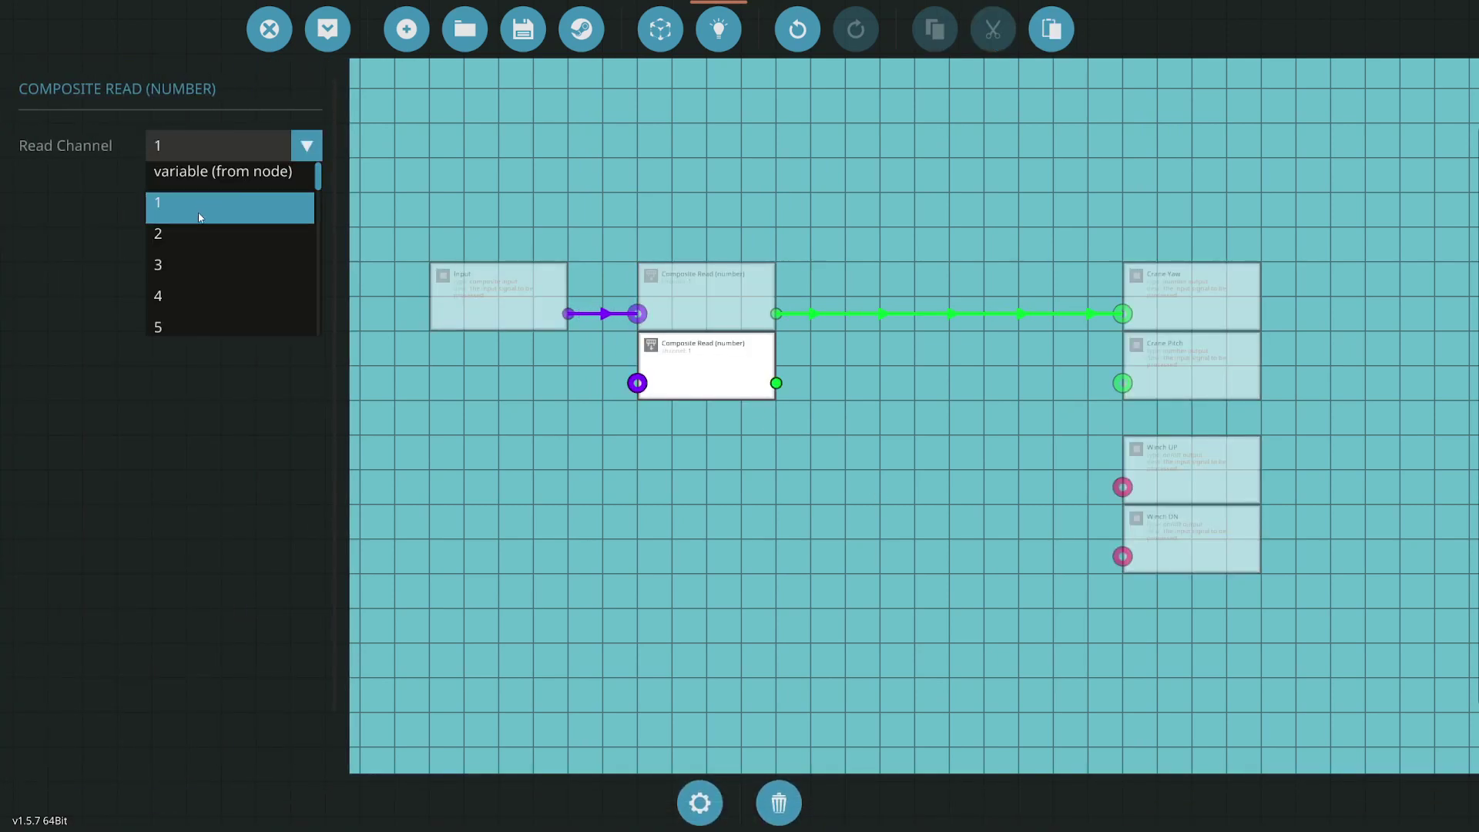
{"action": "left_click", "coordinate": [199, 234]}
{"action": "left_click_drag", "start_coordinate": [567, 313], "coordinate": [637, 382]}
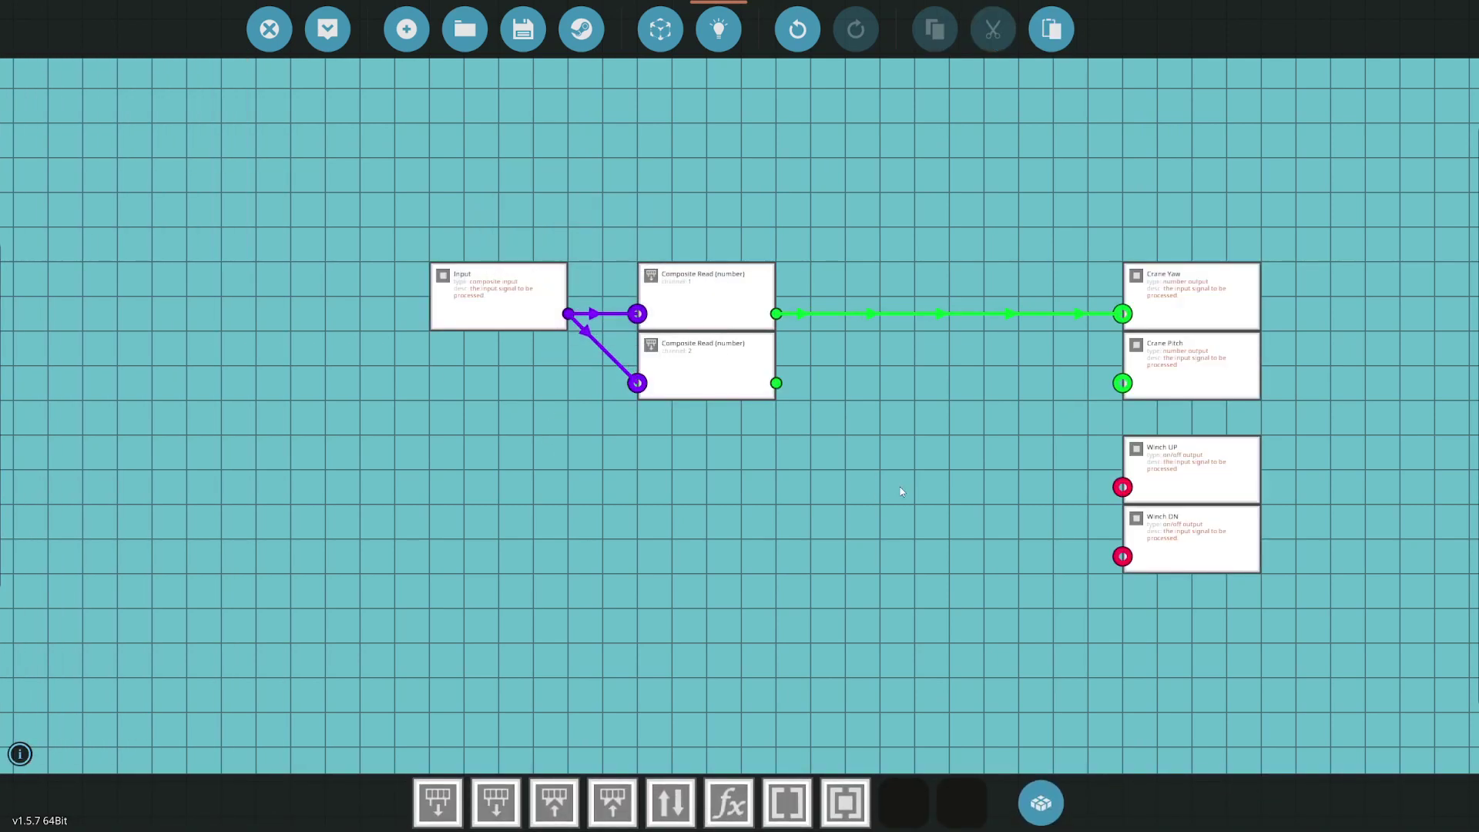
{"action": "left_click_drag", "start_coordinate": [901, 491], "coordinate": [756, 499]}
{"action": "left_click_drag", "start_coordinate": [630, 390], "coordinate": [977, 391]}
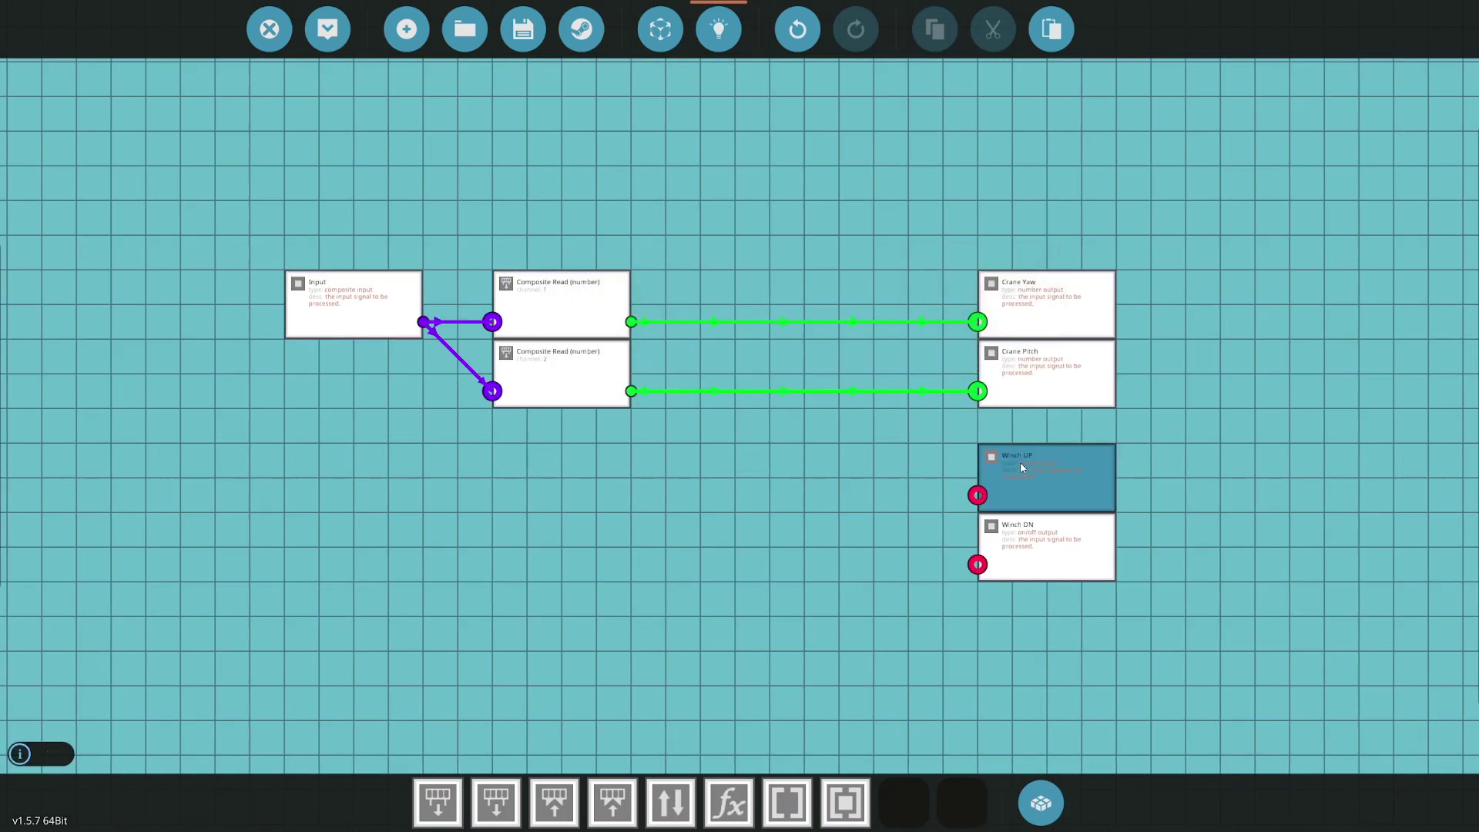
{"action": "key", "text": "a"}
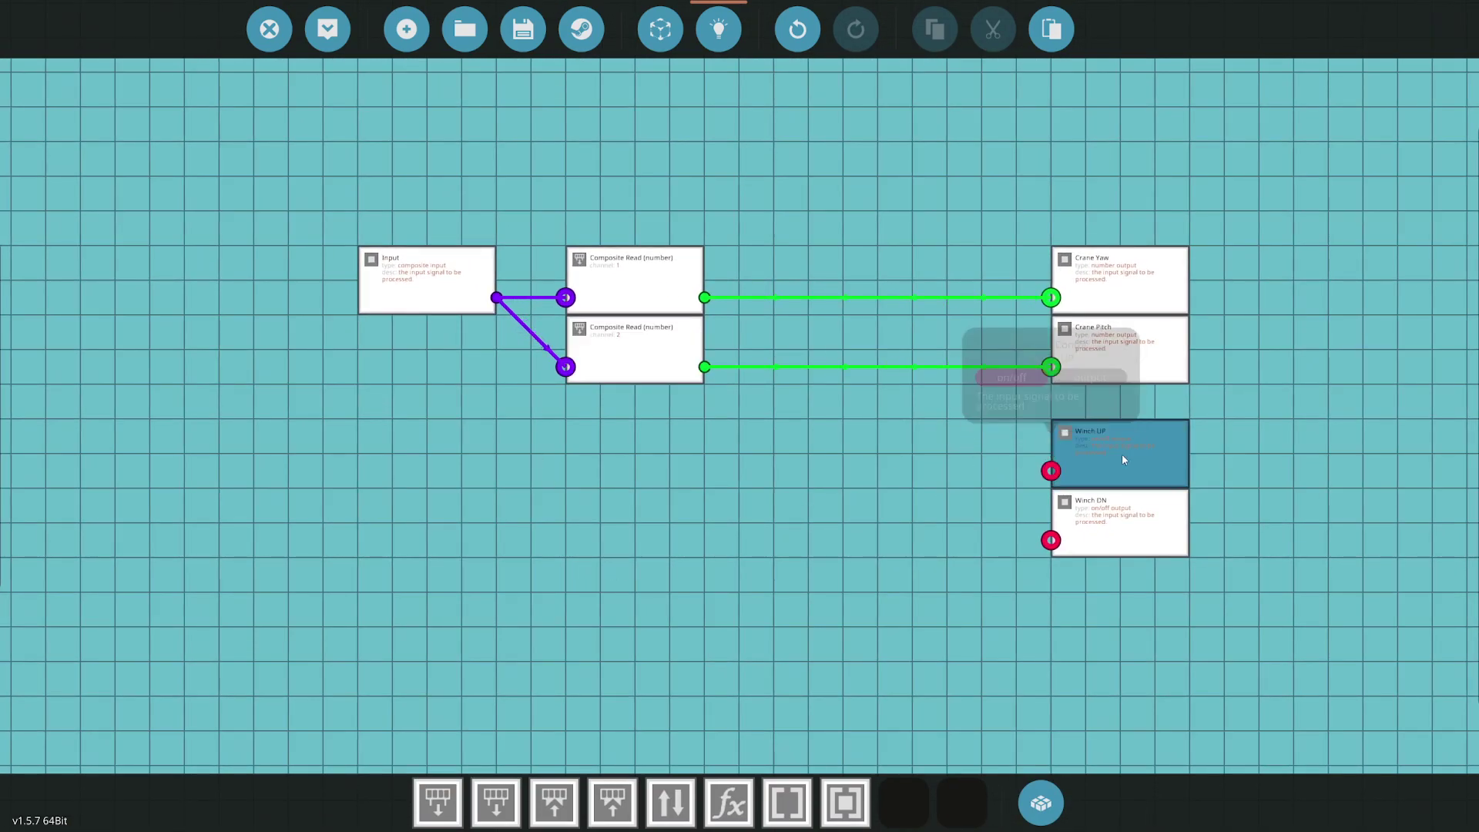
Add two Composite Read (on/off) nodes on channels 1 and 2, both wired from Input
{"action": "left_click", "coordinate": [437, 801]}
{"action": "left_click", "coordinate": [591, 455]}
{"action": "left_click_drag", "start_coordinate": [774, 513], "coordinate": [497, 358]}
{"action": "key", "text": "ctrl+c"}
{"action": "key", "text": "ctrl+v"}
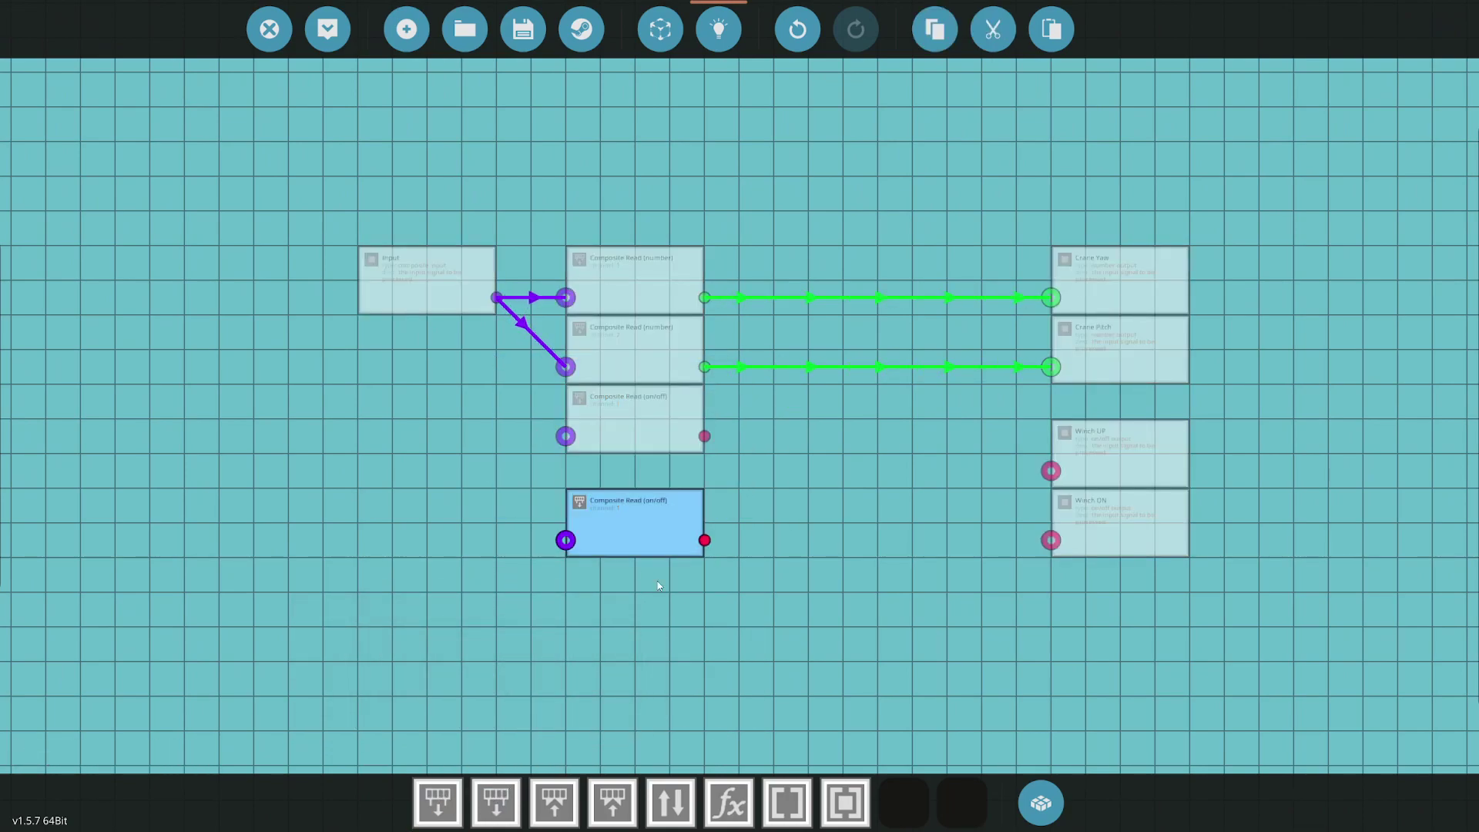
{"action": "left_click", "coordinate": [637, 538]}
{"action": "left_click", "coordinate": [632, 493]}
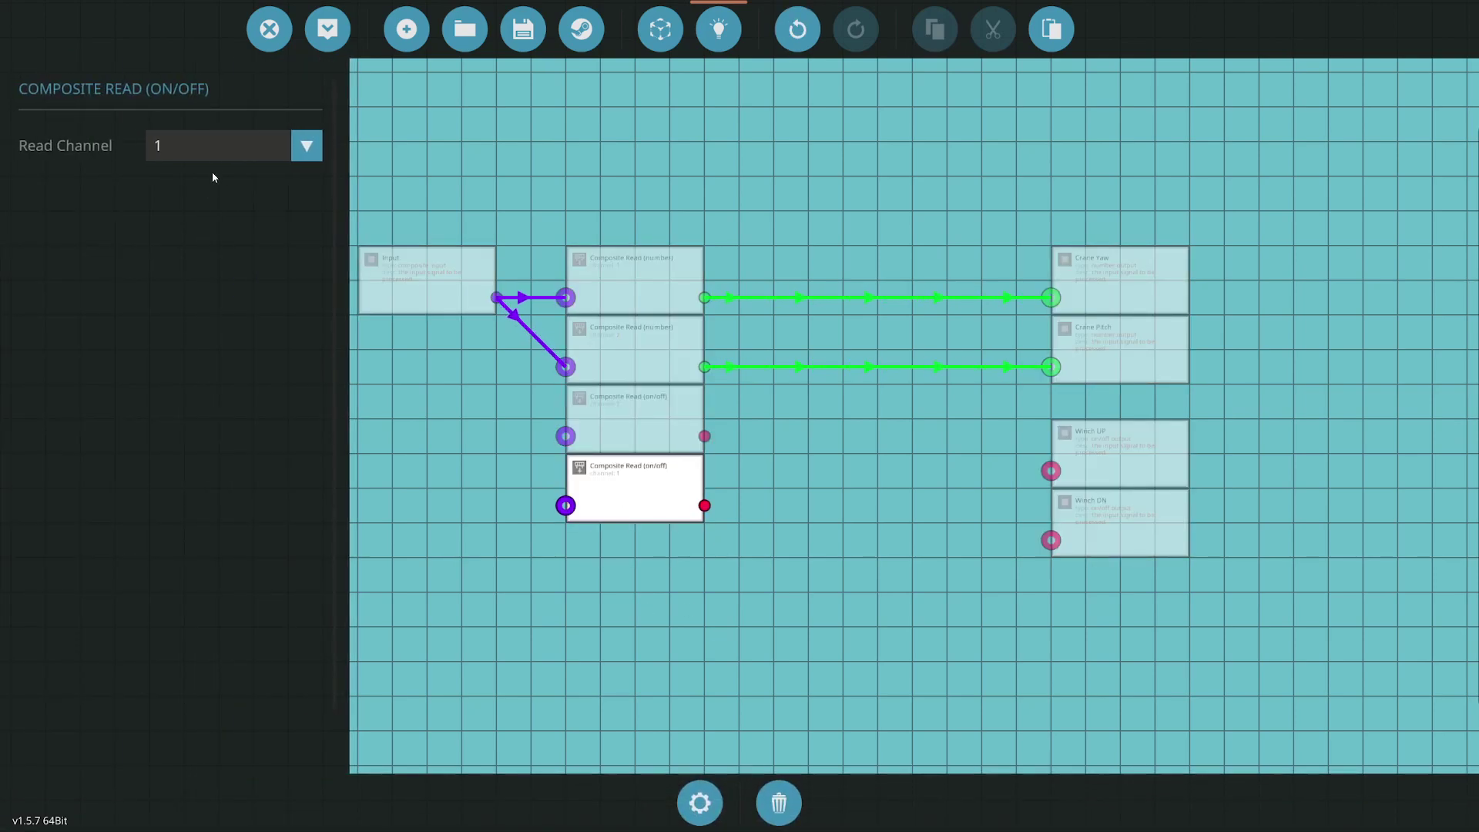
{"action": "left_click", "coordinate": [216, 145]}
{"action": "left_click", "coordinate": [215, 240]}
{"action": "left_click", "coordinate": [471, 452]}
{"action": "mouse_move", "coordinate": [497, 297]}
{"action": "left_mouse_down"}
{"action": "mouse_move", "coordinate": [535, 405]}
{"action": "mouse_move", "coordinate": [566, 436]}
{"action": "mouse_move", "coordinate": [563, 507]}
{"action": "left_mouse_up"}
Stack Winch UP above Winch DN and wire the channel 1 and 2 on/off reads to them
{"action": "left_click_drag", "start_coordinate": [891, 535], "coordinate": [736, 514]}
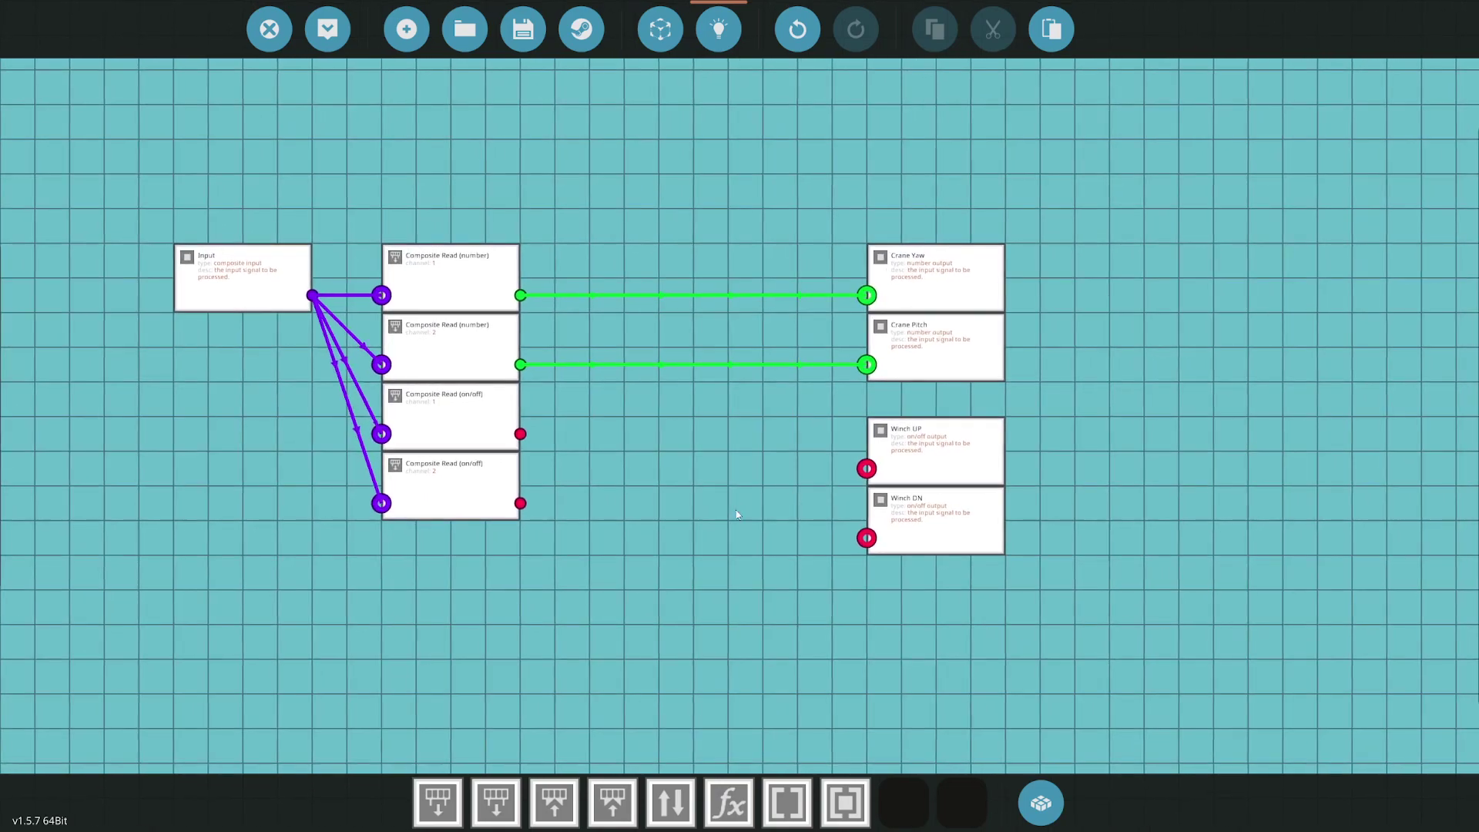
{"action": "left_click_drag", "start_coordinate": [906, 454], "coordinate": [906, 420]}
{"action": "left_click_drag", "start_coordinate": [915, 548], "coordinate": [915, 512]}
{"action": "left_click_drag", "start_coordinate": [520, 434], "coordinate": [867, 434]}
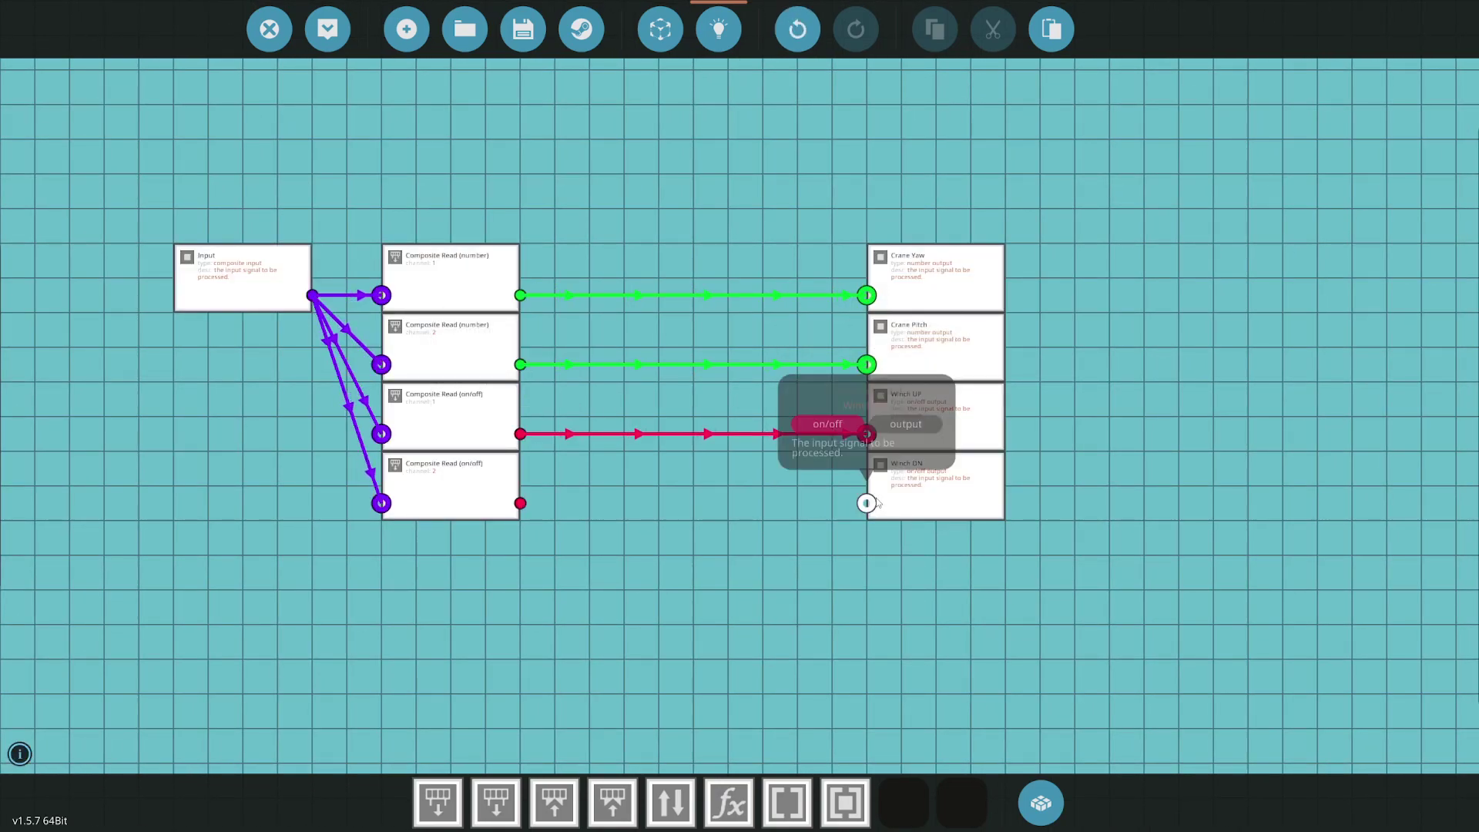
{"action": "mouse_move", "coordinate": [867, 503]}
{"action": "left_mouse_down"}
{"action": "mouse_move", "coordinate": [542, 485]}
{"action": "mouse_move", "coordinate": [520, 502]}
{"action": "left_mouse_up"}
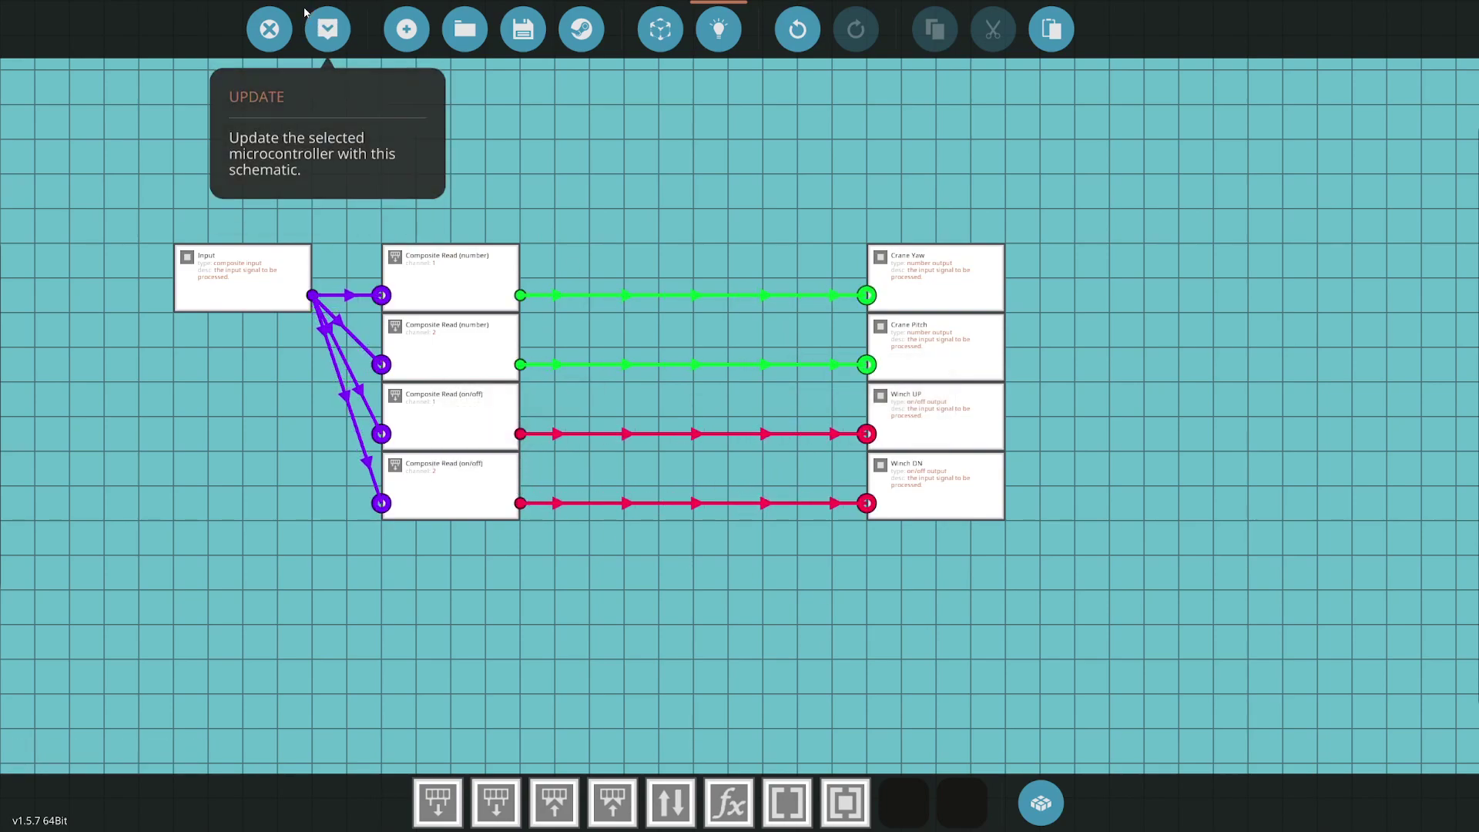
Update the microcontroller and run a power link from the electric store to the Small Winch
{"action": "left_click", "coordinate": [341, 30]}
{"action": "left_click", "coordinate": [793, 570]}
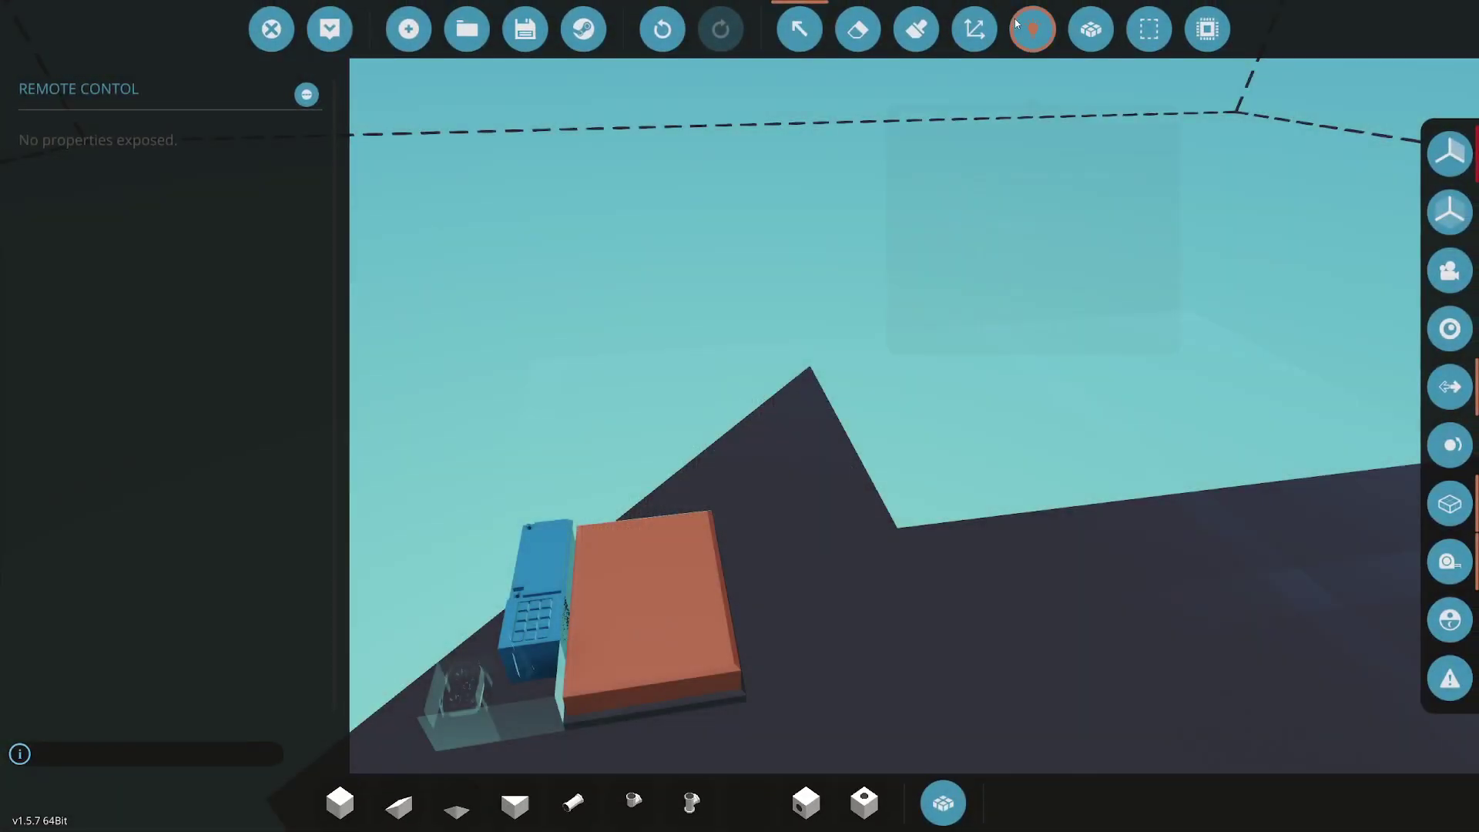
{"action": "scroll", "coordinate": [539, 386], "scroll_direction": "down", "scroll_amount": 5}
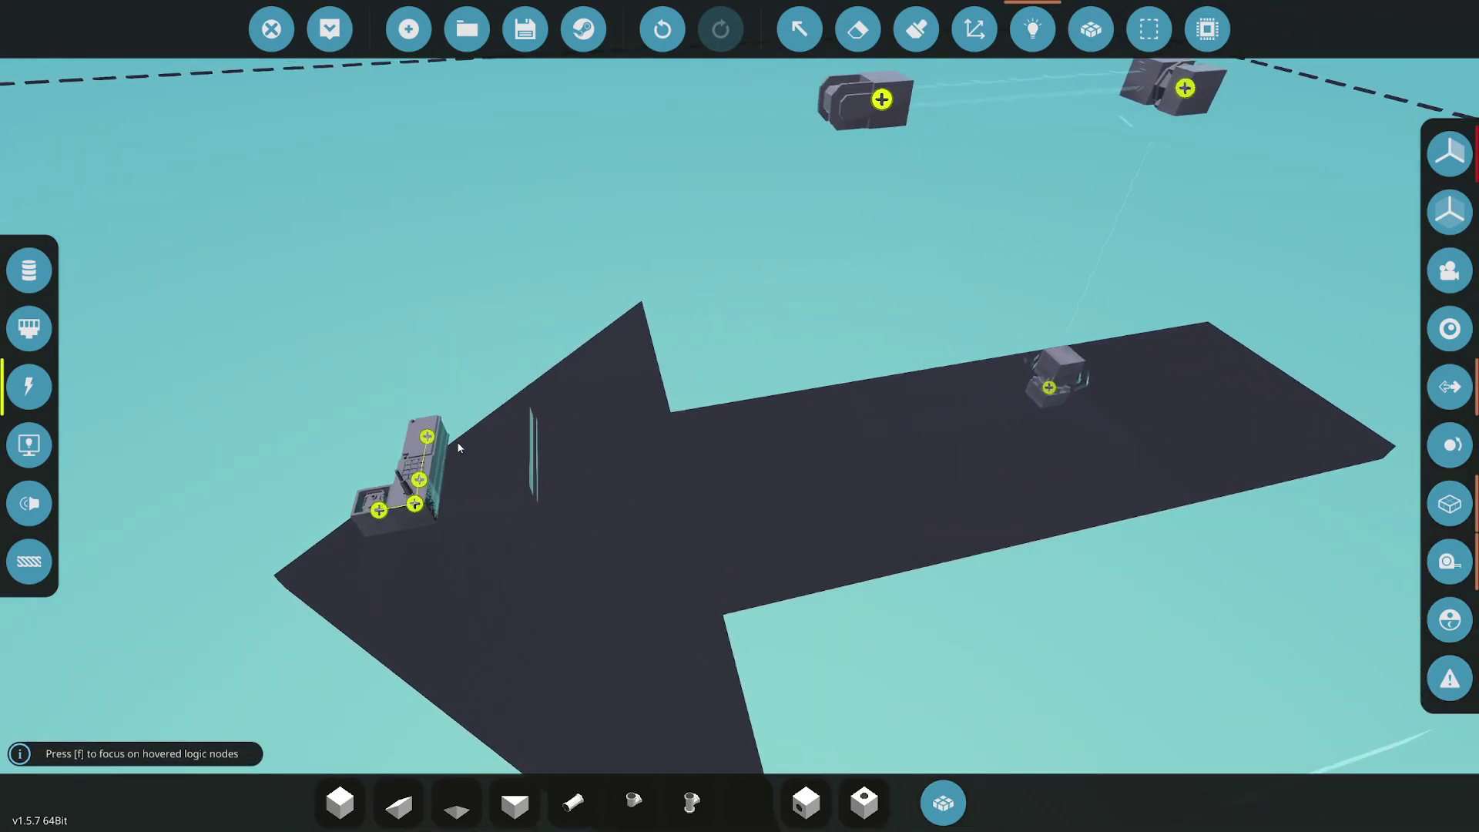
{"action": "mouse_move", "coordinate": [429, 436]}
{"action": "left_mouse_down"}
{"action": "mouse_move", "coordinate": [660, 413]}
{"action": "mouse_move", "coordinate": [792, 423]}
{"action": "mouse_move", "coordinate": [796, 408]}
{"action": "left_mouse_up"}
{"action": "left_click_drag", "start_coordinate": [780, 487], "coordinate": [780, 487]}
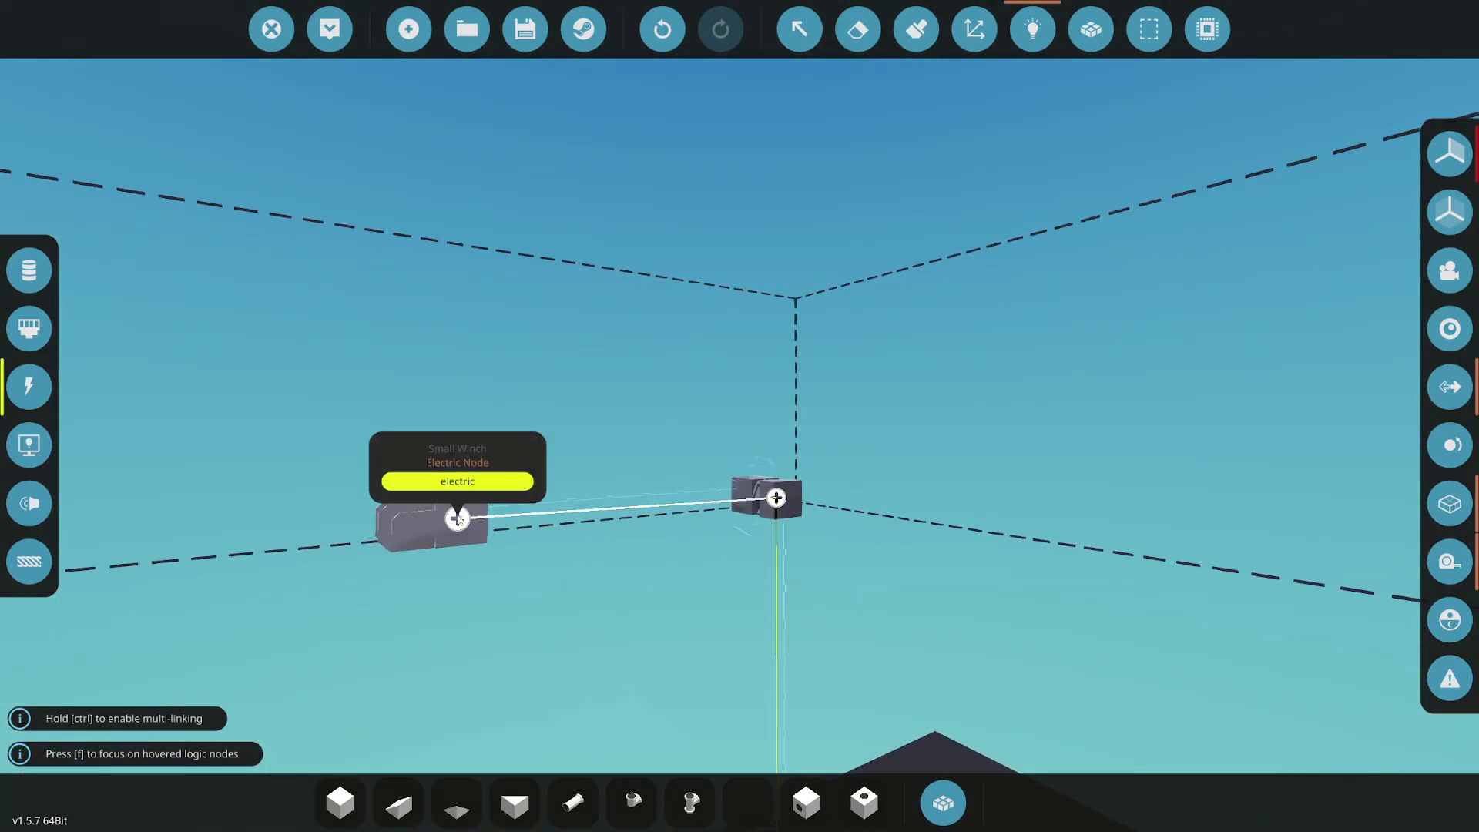
{"action": "scroll", "coordinate": [457, 517], "scroll_direction": "down", "scroll_amount": 5}
Link the winch outputs to the Small Winch and the crane outputs to the two pivots
{"action": "key", "text": "1"}
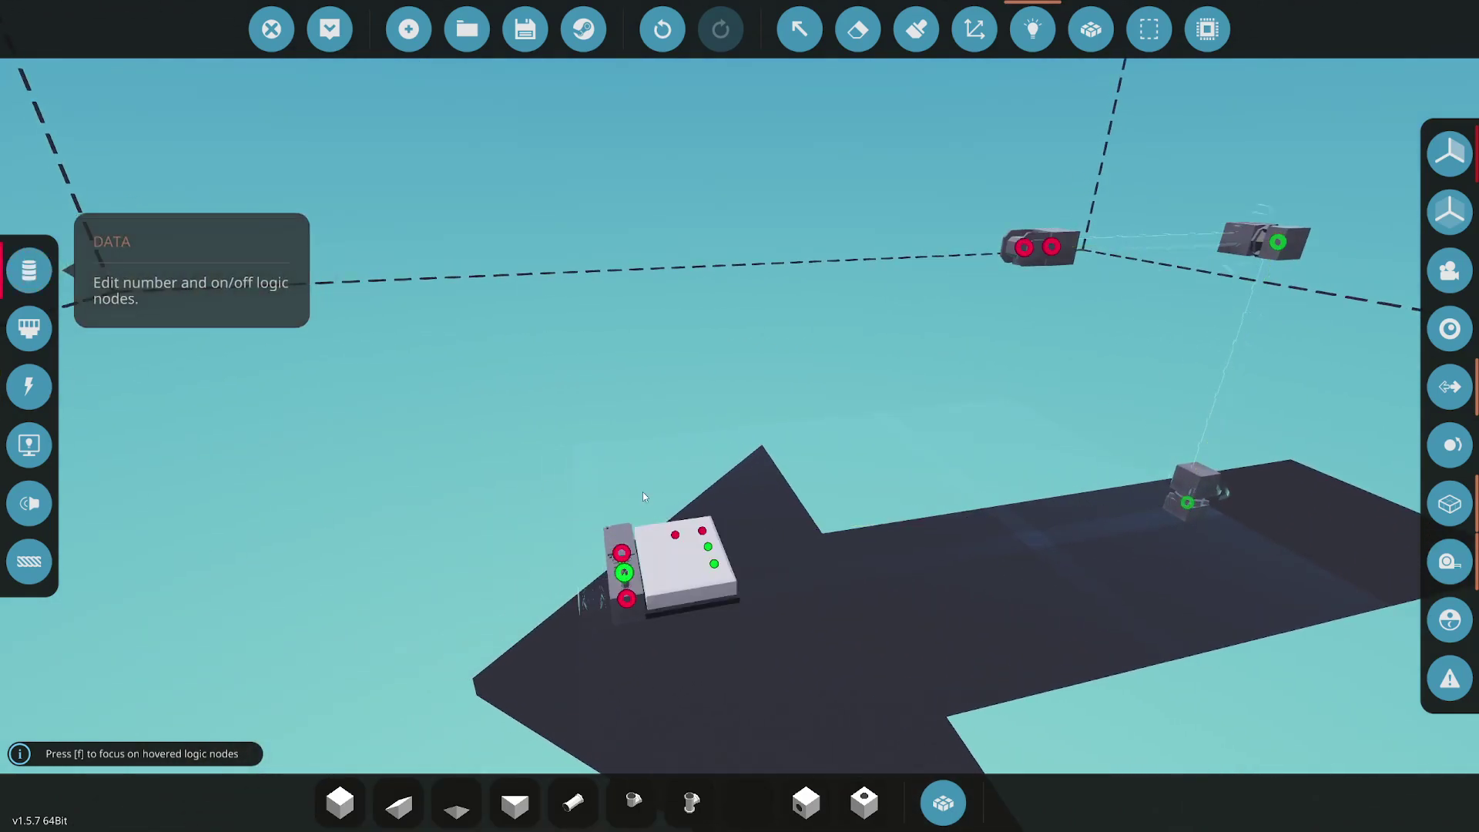
{"action": "mouse_move", "coordinate": [533, 536]}
{"action": "left_mouse_down"}
{"action": "mouse_move", "coordinate": [855, 245]}
{"action": "mouse_move", "coordinate": [886, 246]}
{"action": "left_mouse_up"}
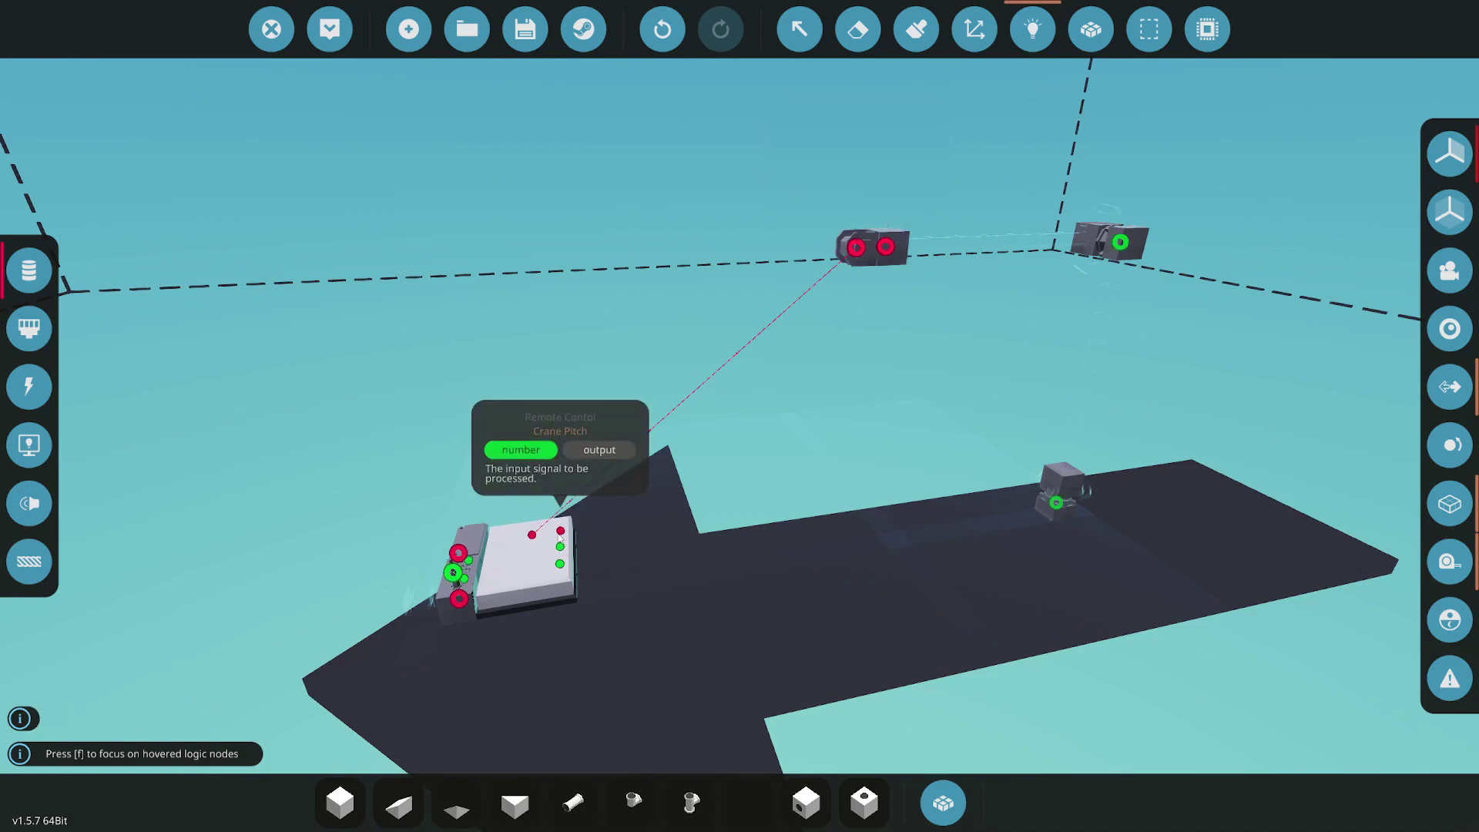
{"action": "left_click_drag", "start_coordinate": [560, 529], "coordinate": [884, 254]}
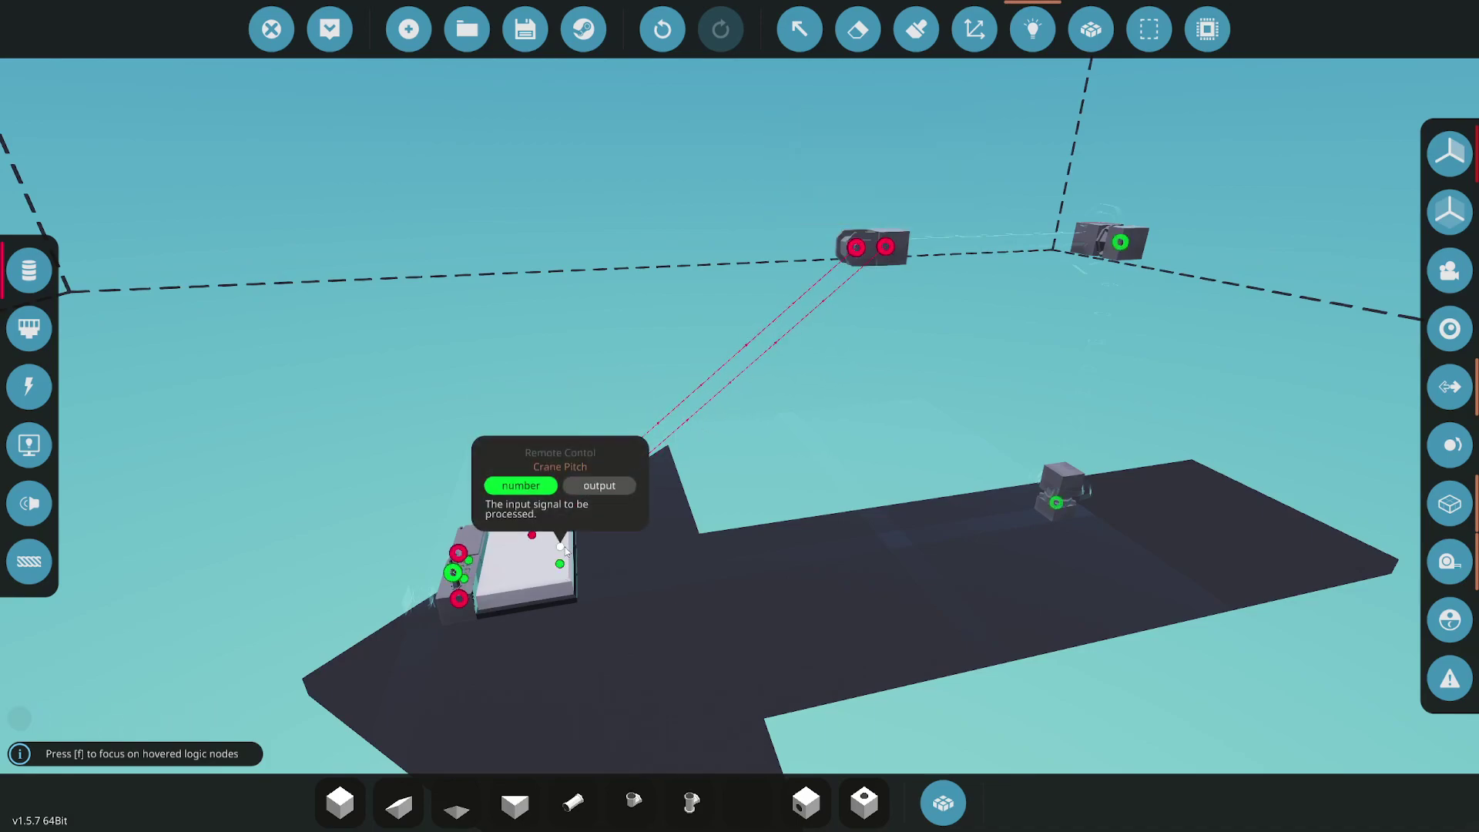
{"action": "left_click_drag", "start_coordinate": [563, 546], "coordinate": [1114, 253]}
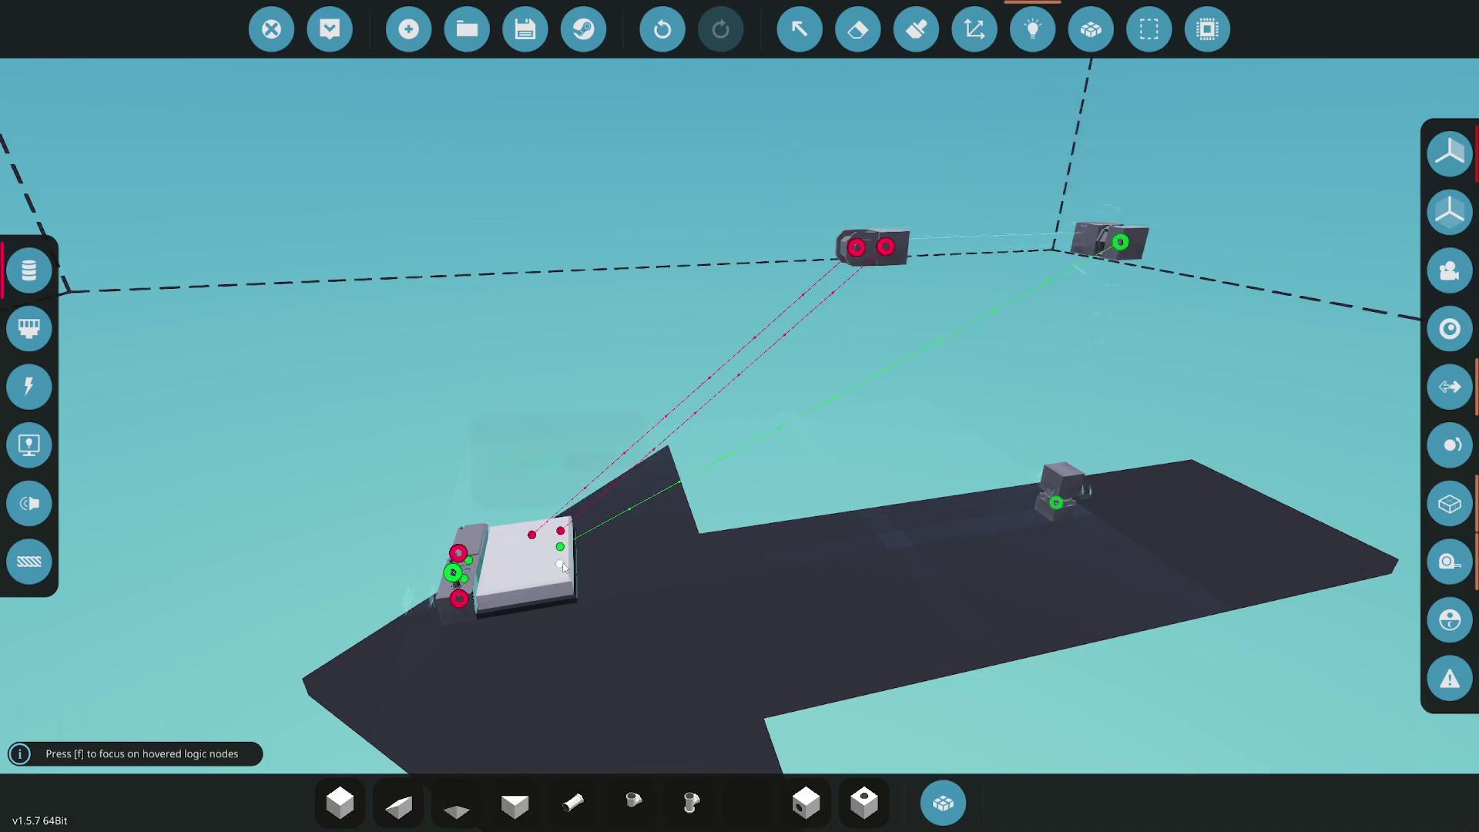
{"action": "left_click_drag", "start_coordinate": [561, 565], "coordinate": [1123, 460]}
{"action": "left_click_drag", "start_coordinate": [1047, 502], "coordinate": [1057, 502]}
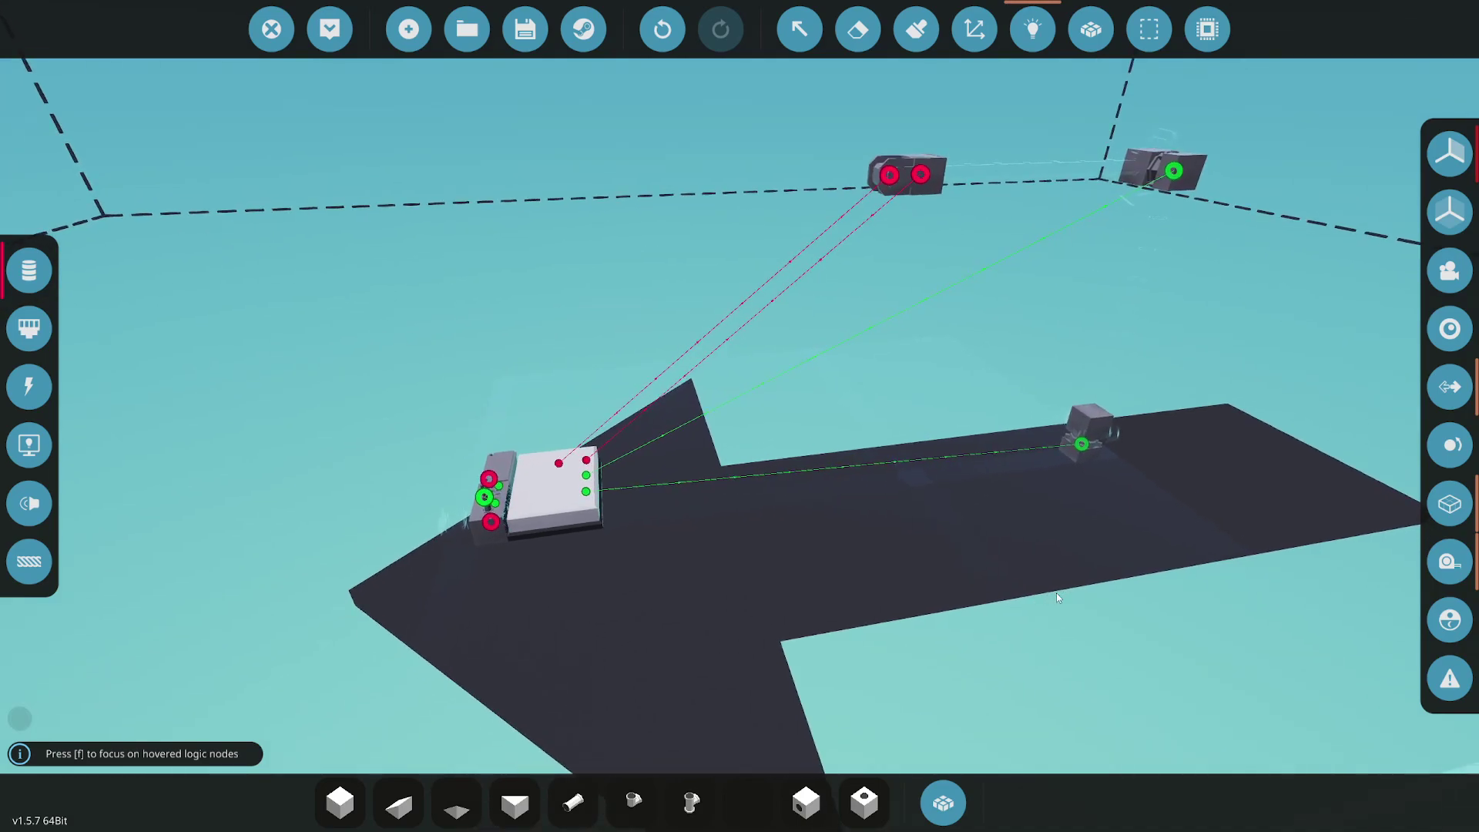
{"action": "scroll", "coordinate": [1056, 593], "scroll_direction": "up", "scroll_amount": 3}
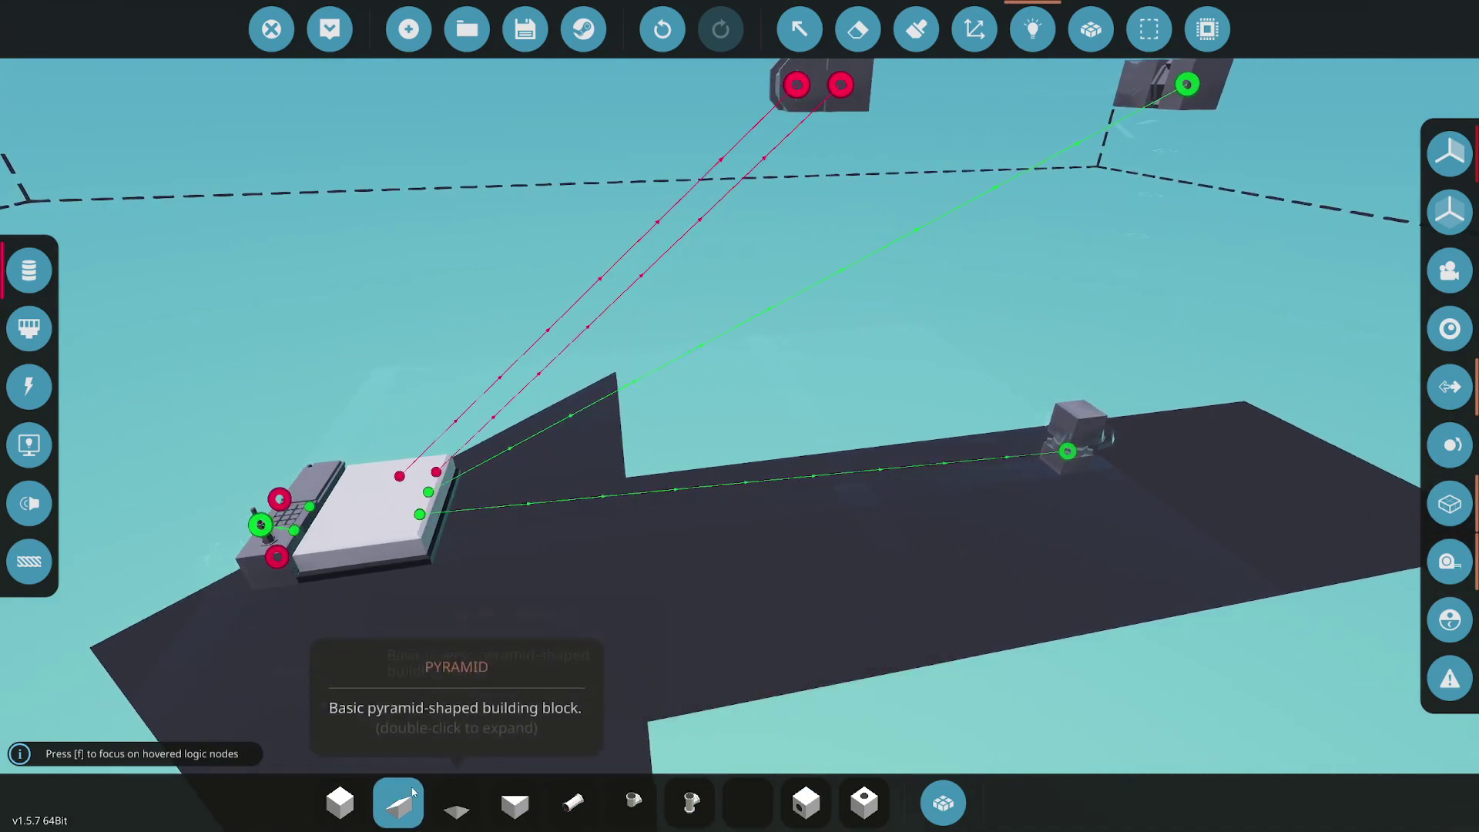
Copy the cube under the crane arm and paste a second cube on top of it
{"action": "left_click", "coordinate": [339, 802]}
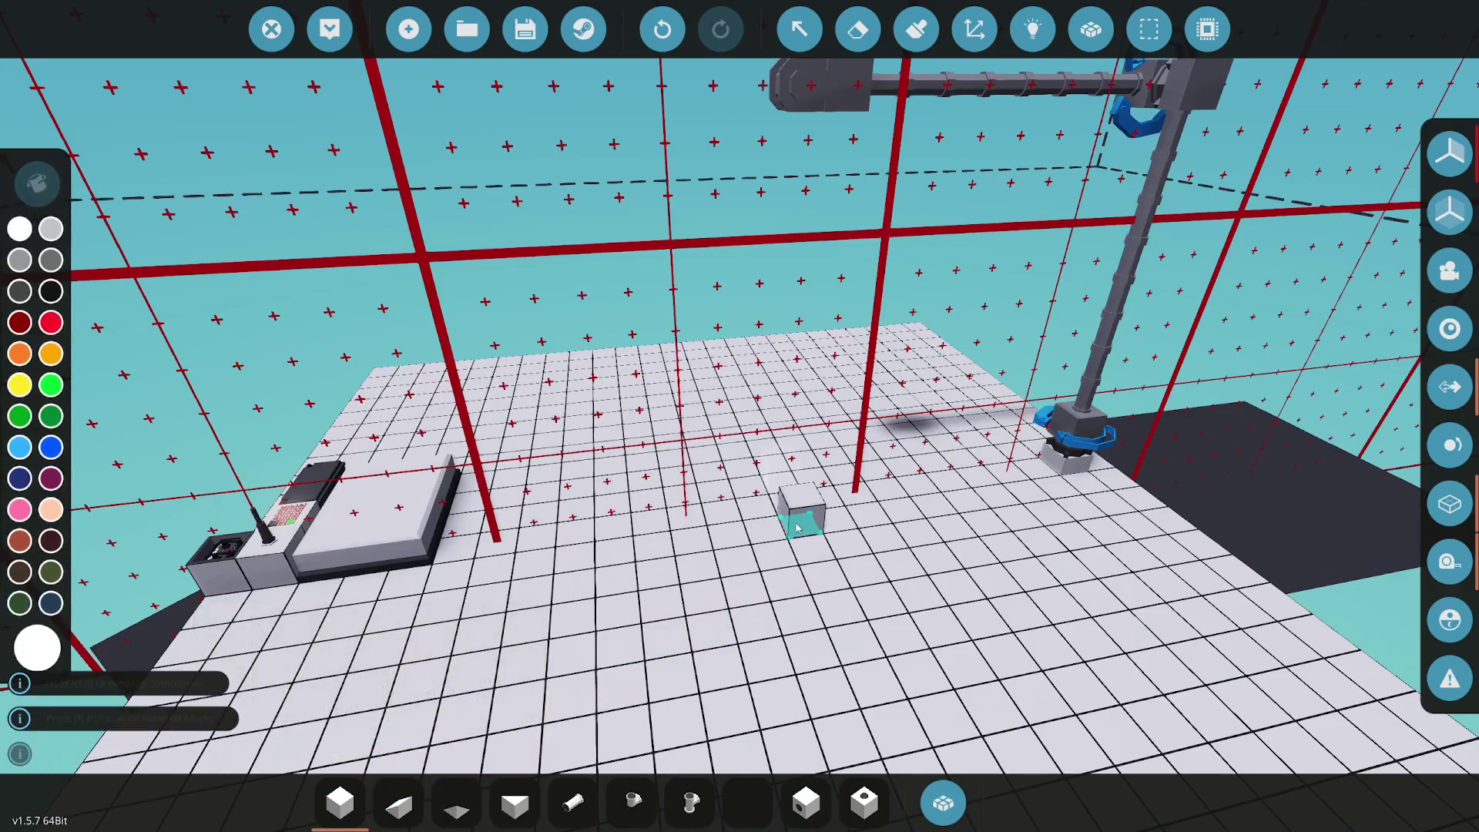
{"action": "key", "text": "a"}
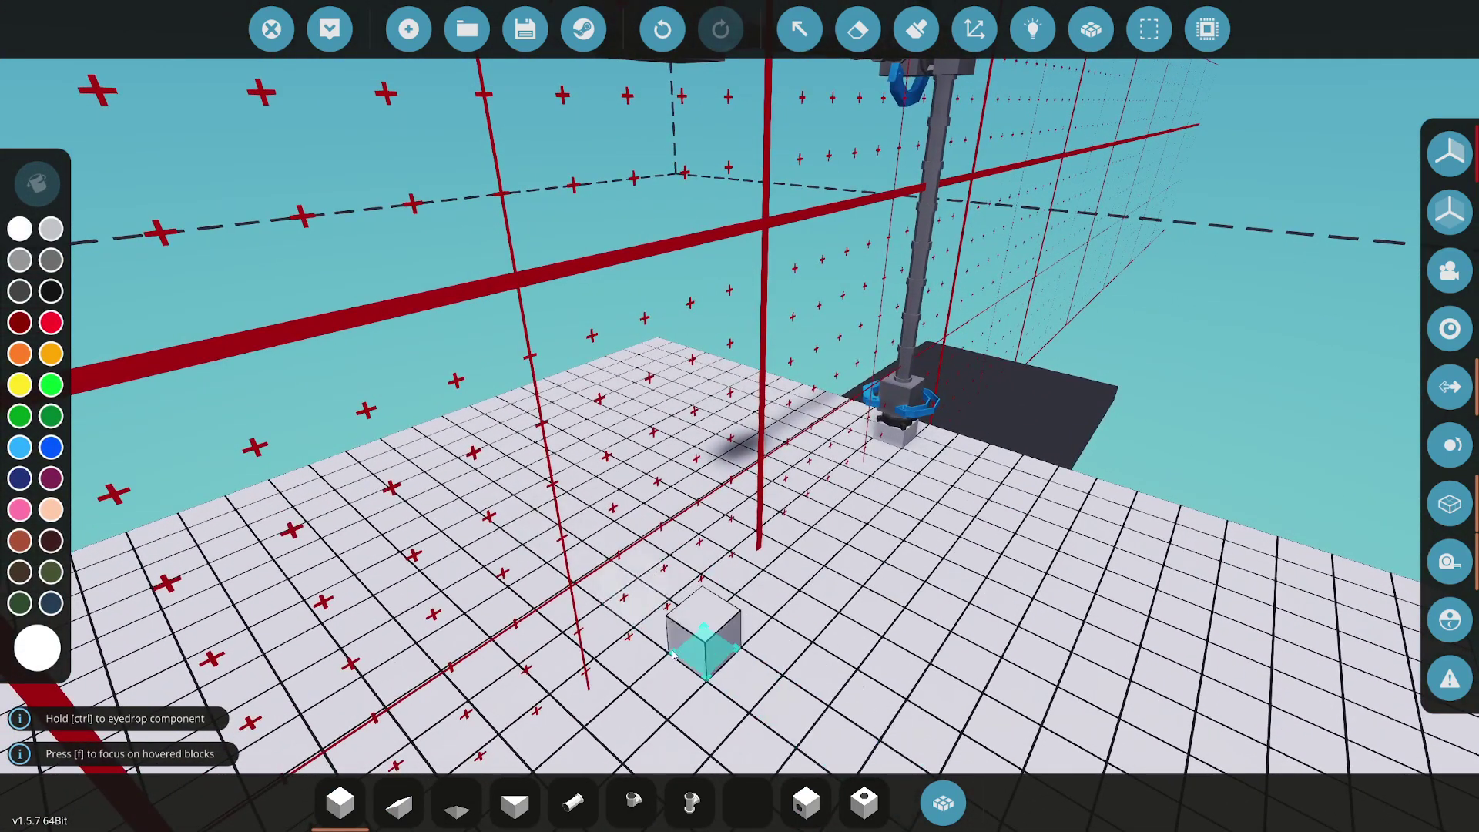
{"action": "left_click", "coordinate": [1148, 28]}
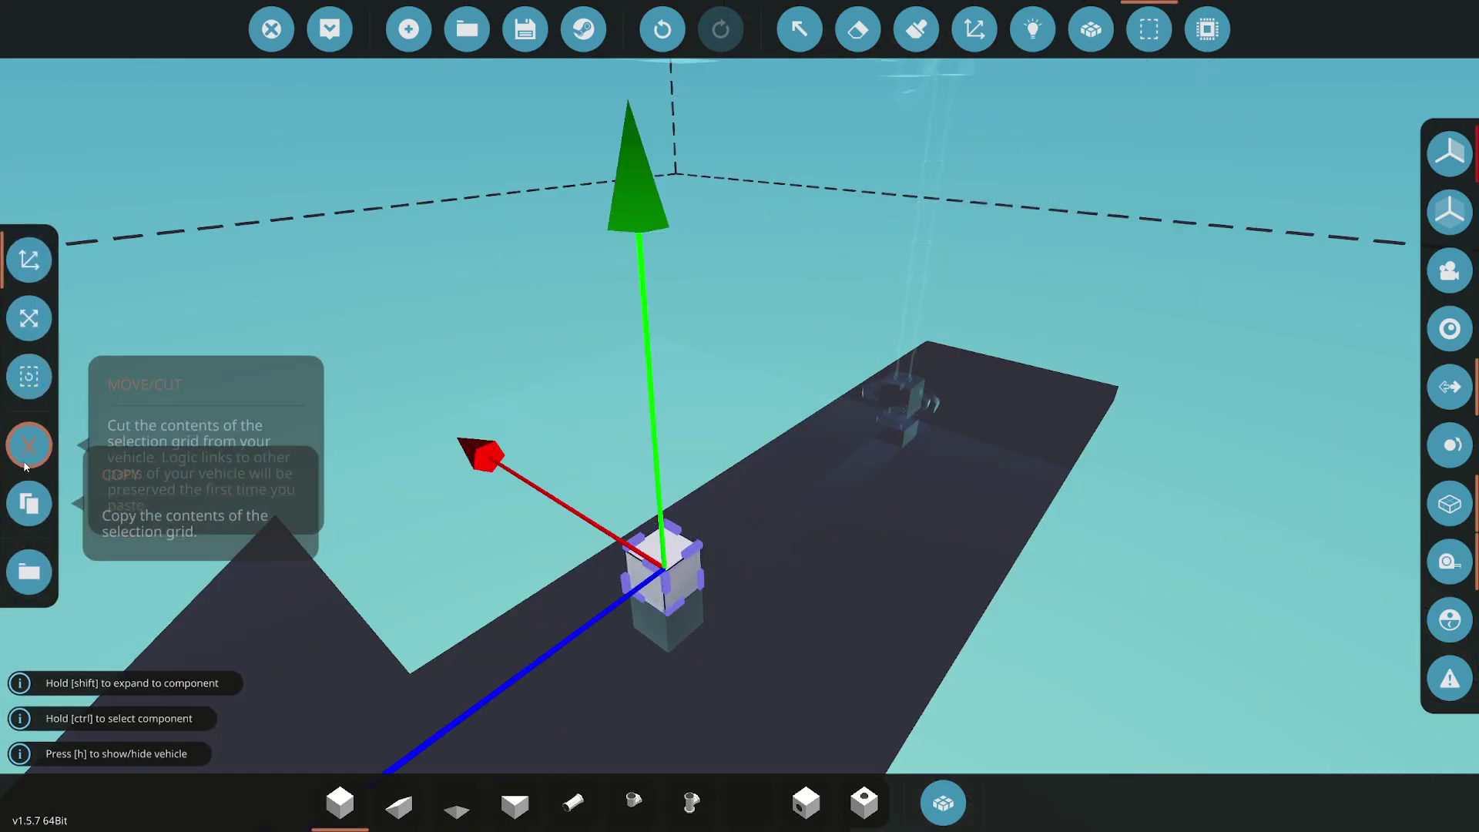
{"action": "left_click", "coordinate": [28, 502]}
{"action": "left_click", "coordinate": [30, 541]}
{"action": "left_click", "coordinate": [857, 29]}
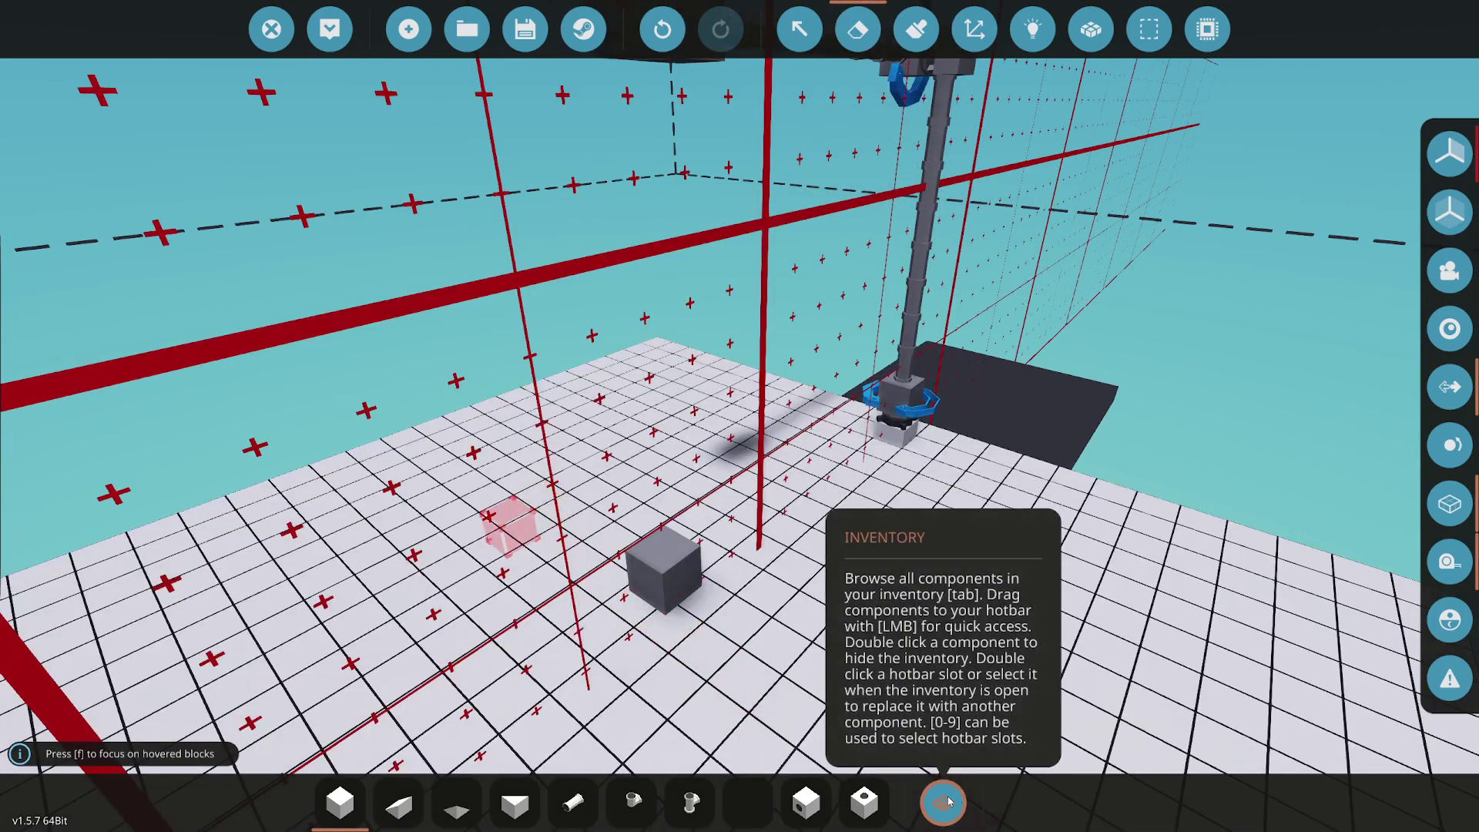
Search the inventory for 'rope' and place a Rope Anchor on top of the cube stack
{"action": "left_click", "coordinate": [942, 803]}
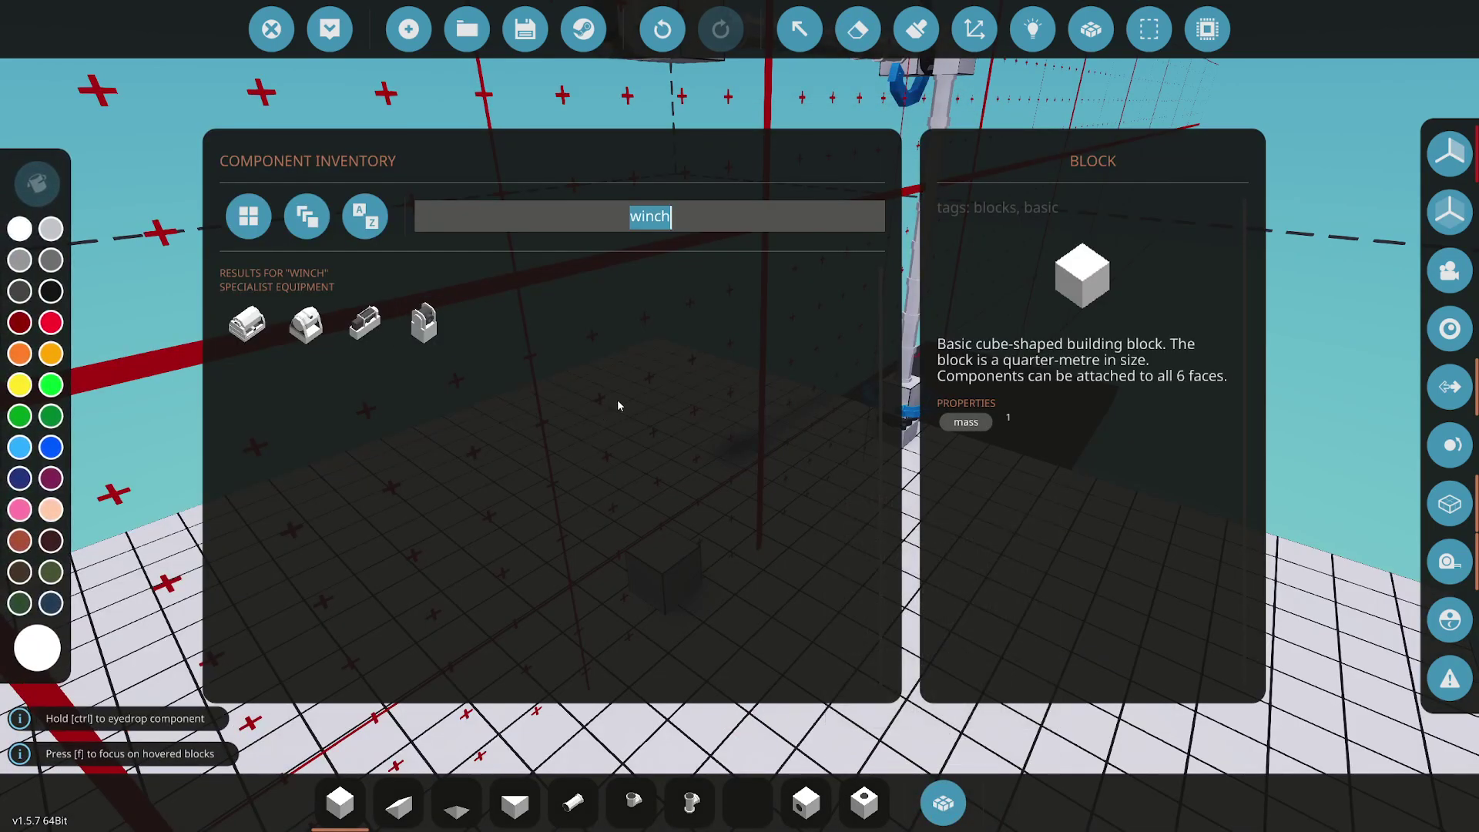
{"action": "type", "text": "rops"}
{"action": "key", "text": "BackSpace"}
{"action": "type", "text": "e"}
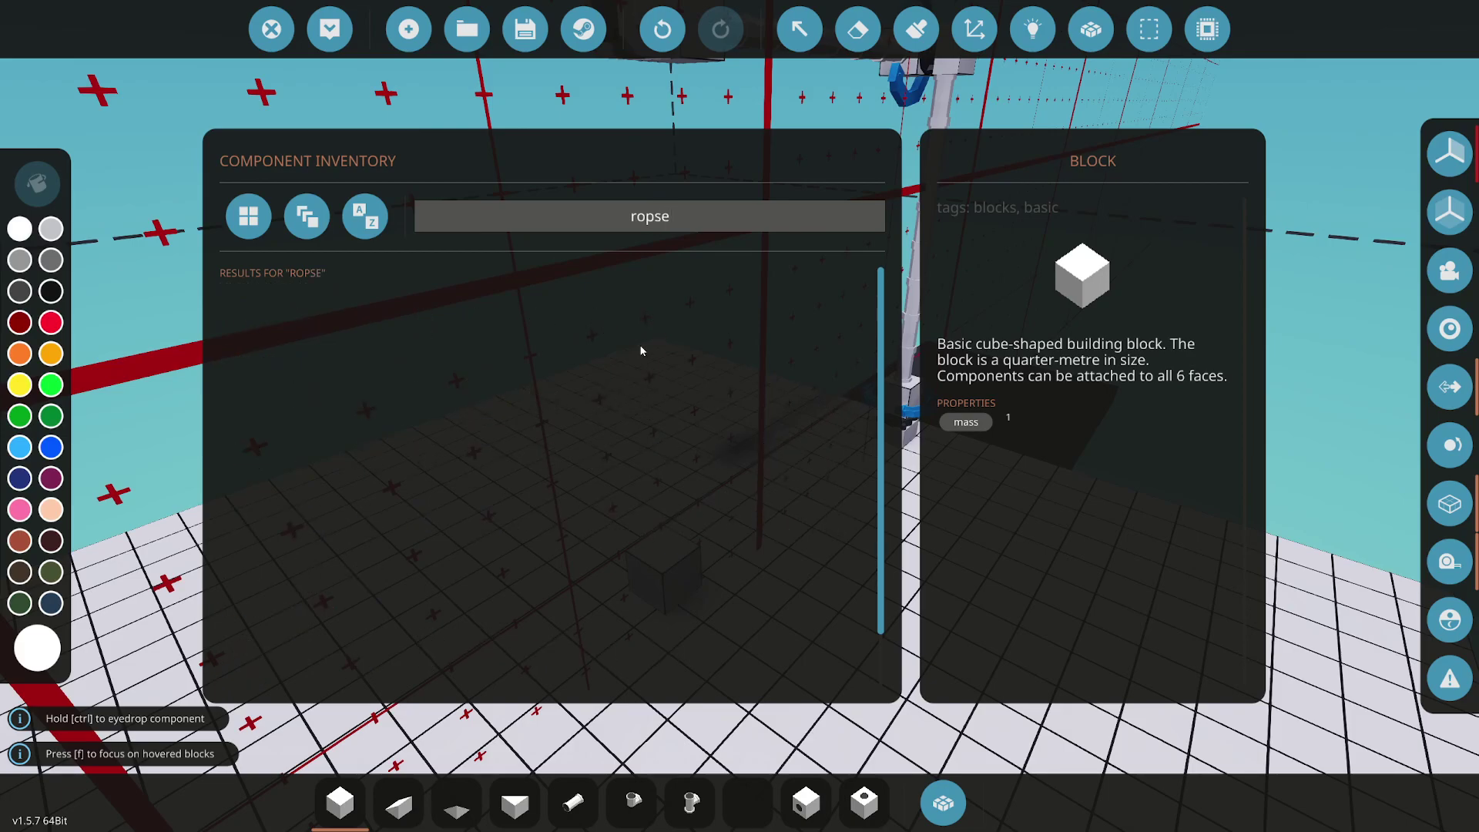
{"action": "left_click", "coordinate": [942, 803]}
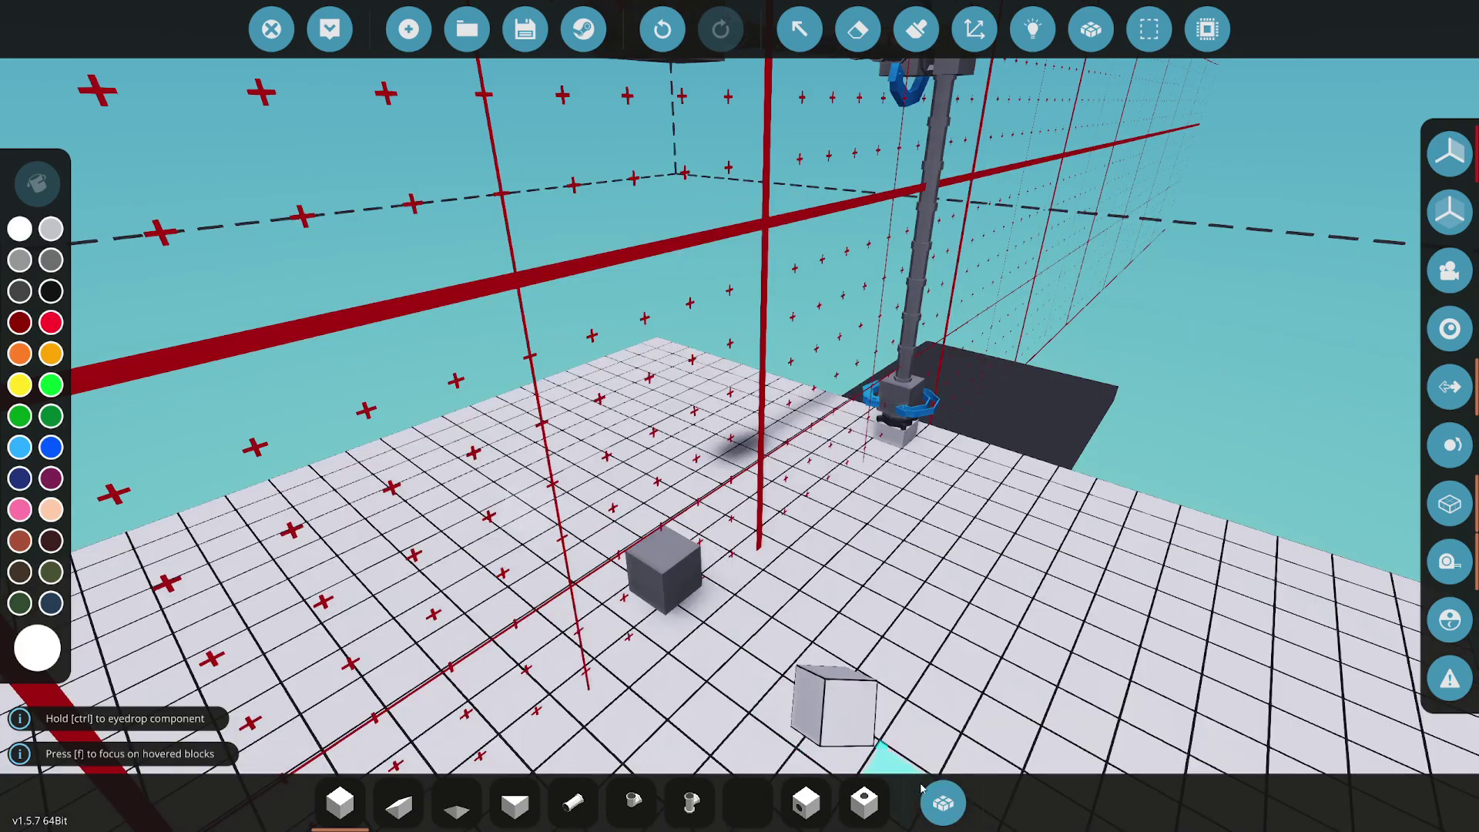
{"action": "left_click", "coordinate": [938, 809]}
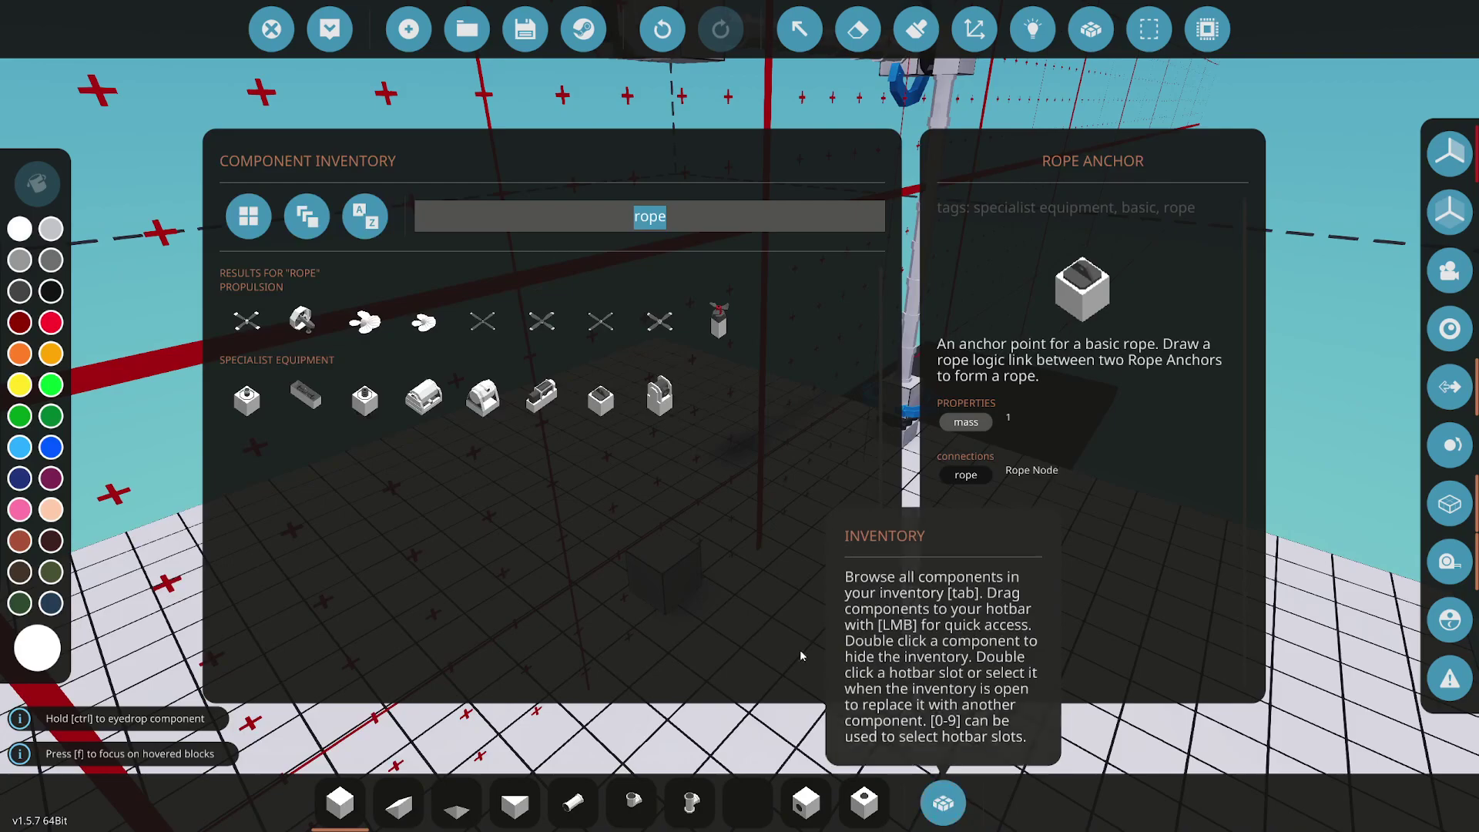
{"action": "left_click", "coordinate": [931, 814]}
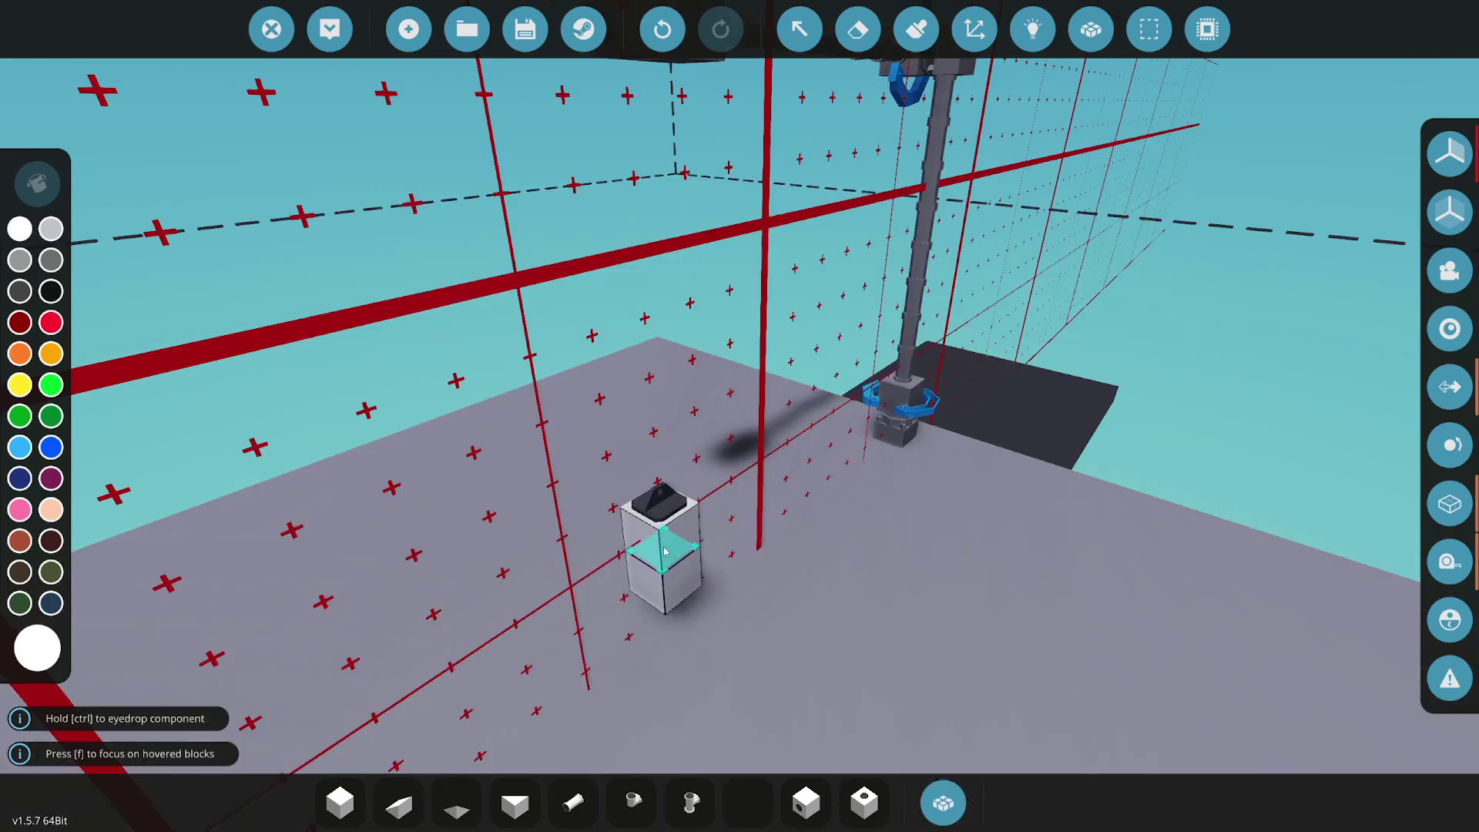
{"action": "left_click", "coordinate": [661, 539]}
In the logic view, link the anchor's rope node to the Small Winch
{"action": "left_click", "coordinate": [1041, 29]}
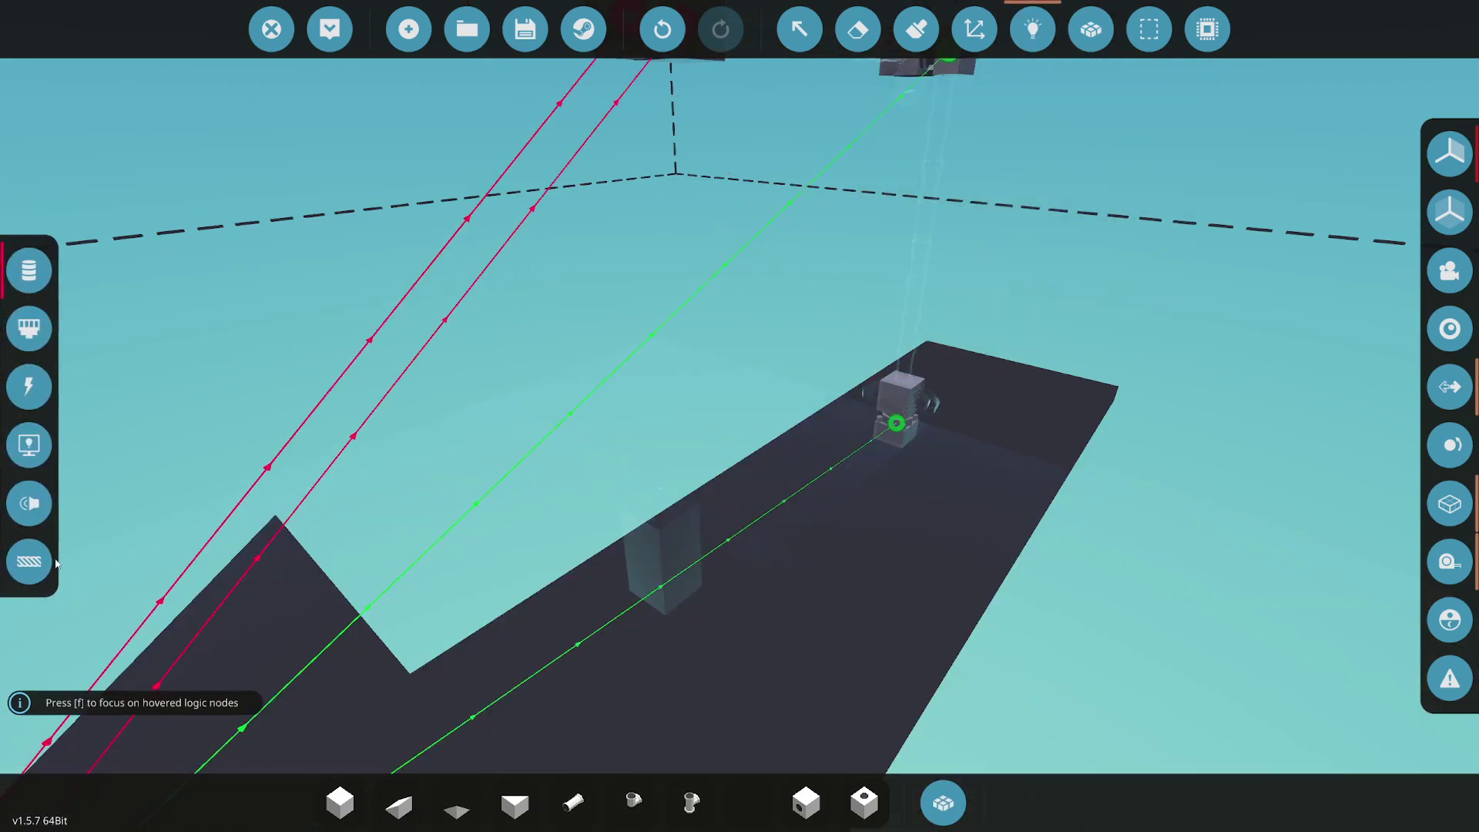
{"action": "left_click_drag", "start_coordinate": [673, 511], "coordinate": [661, 186]}
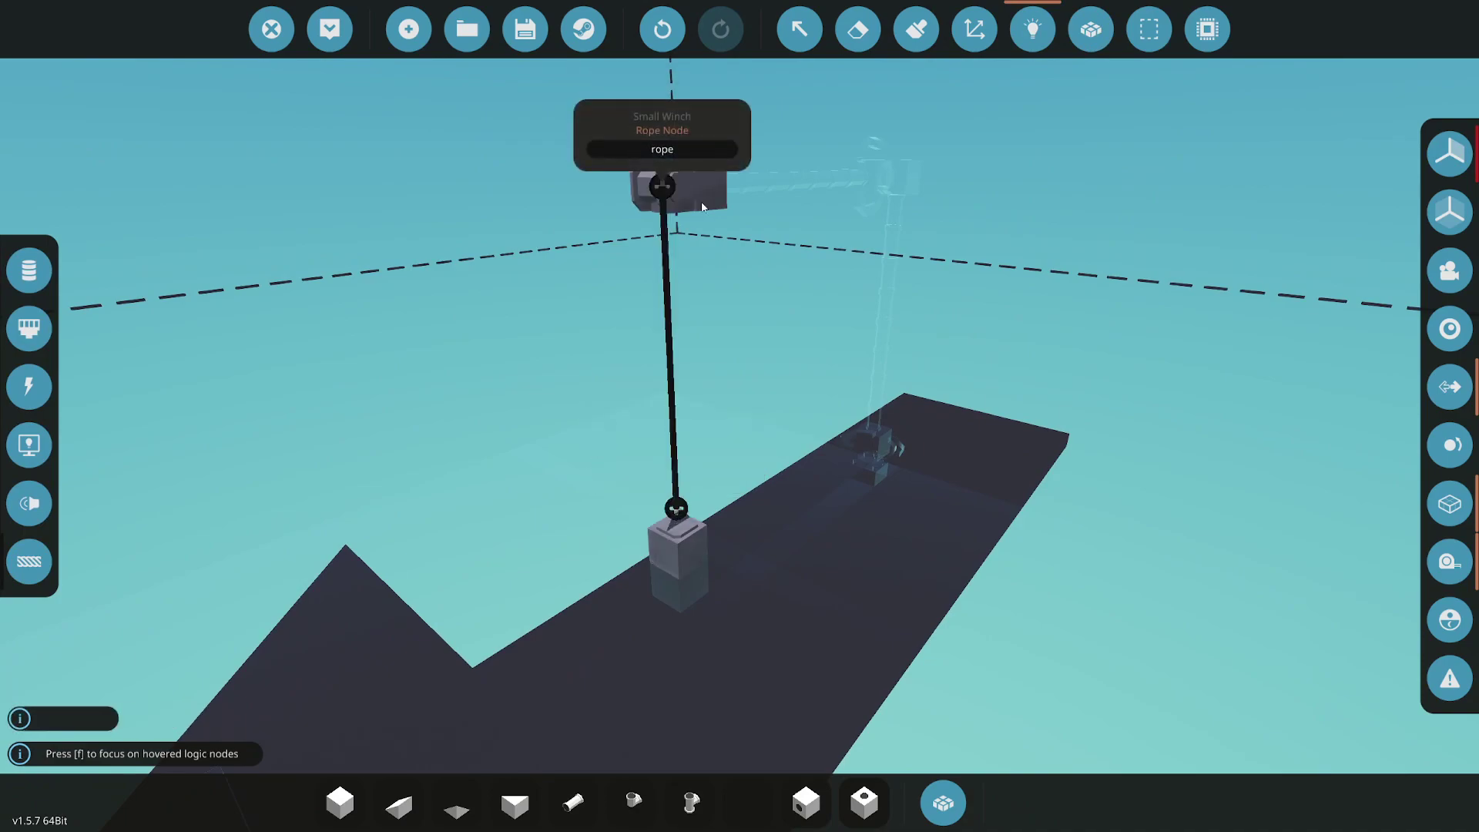
{"action": "left_click", "coordinate": [857, 30]}
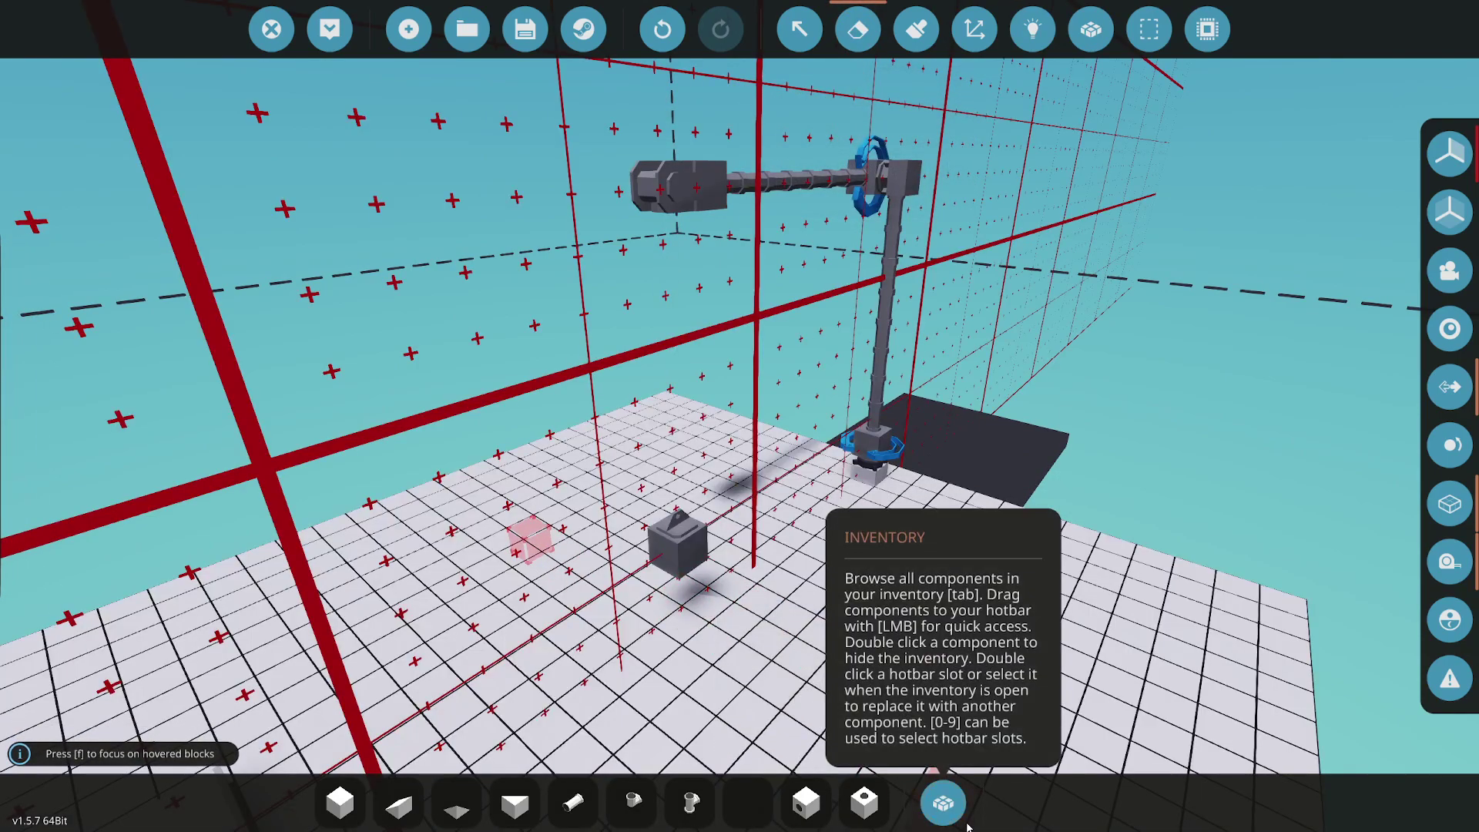
Search the inventory for 'weight' and select the Weight Block for placing around the anchor
{"action": "left_click", "coordinate": [952, 808]}
{"action": "type", "text": "weight"}
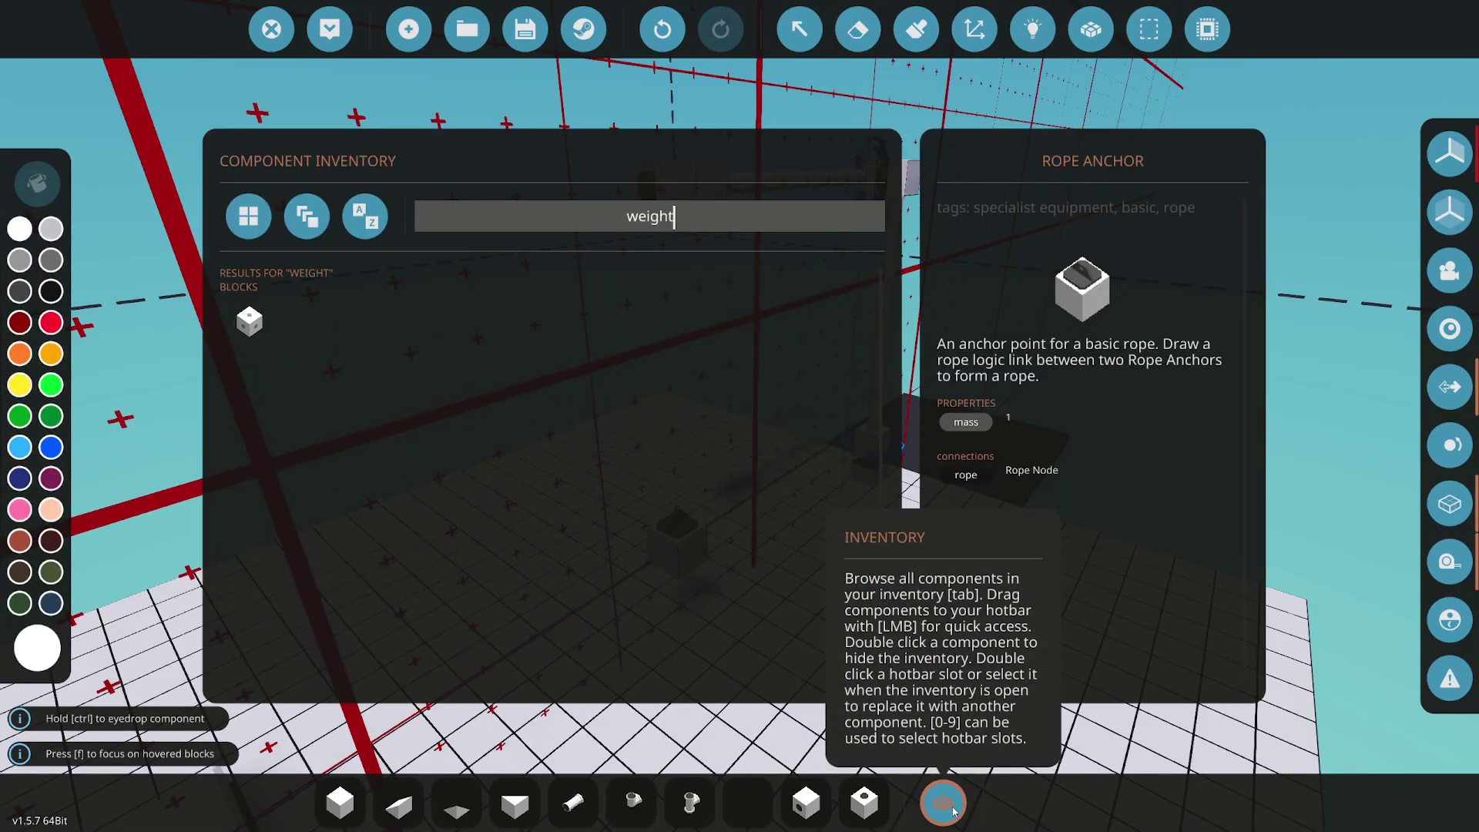
{"action": "left_click", "coordinate": [247, 322]}
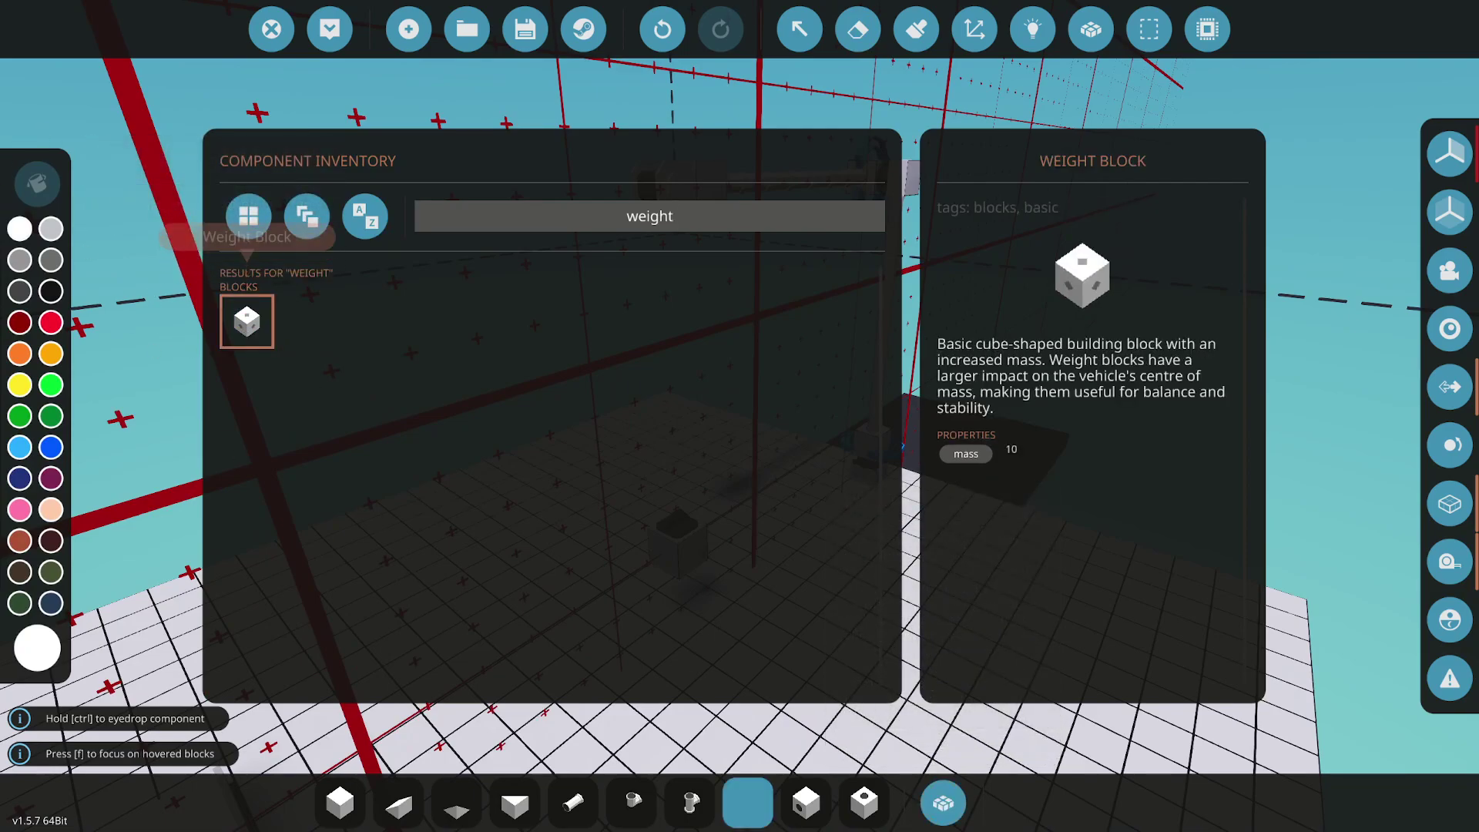
{"action": "left_click", "coordinate": [943, 803]}
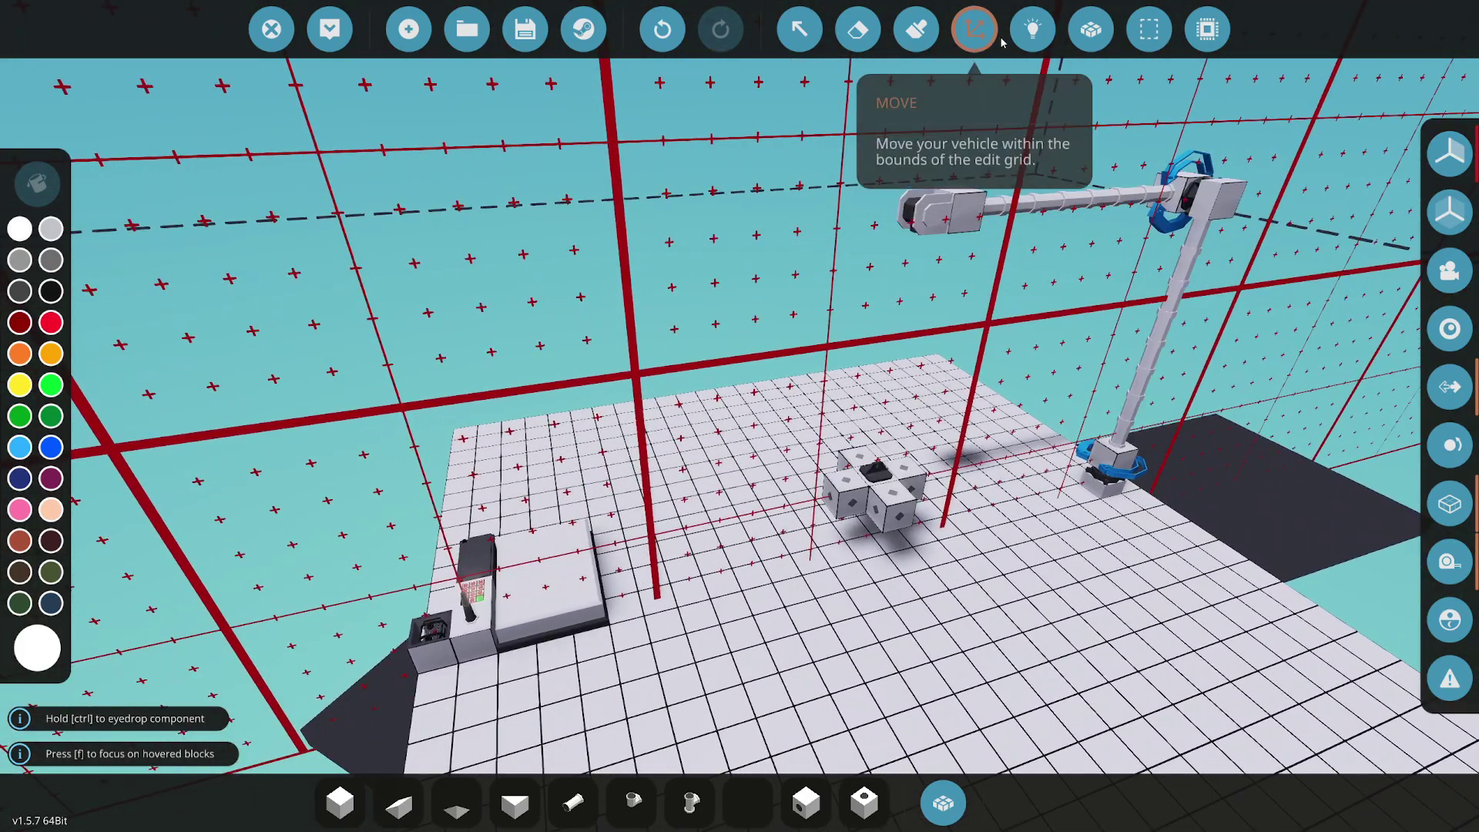
Cycle the logic view through composite, number/on-off and electric filters to check the crane's links
{"action": "left_click", "coordinate": [1032, 29]}
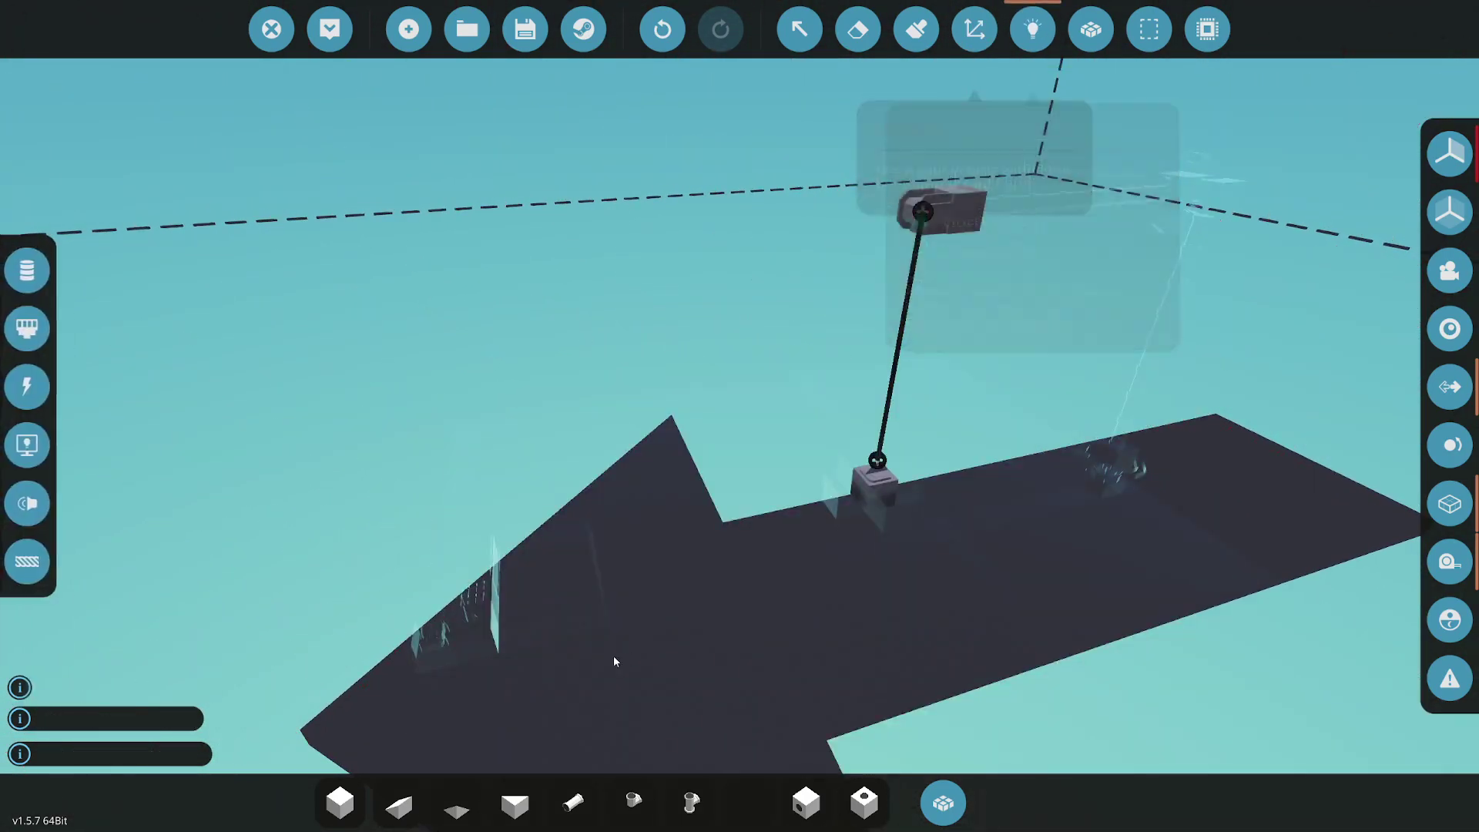
{"action": "left_click", "coordinate": [28, 328]}
{"action": "left_click", "coordinate": [29, 270]}
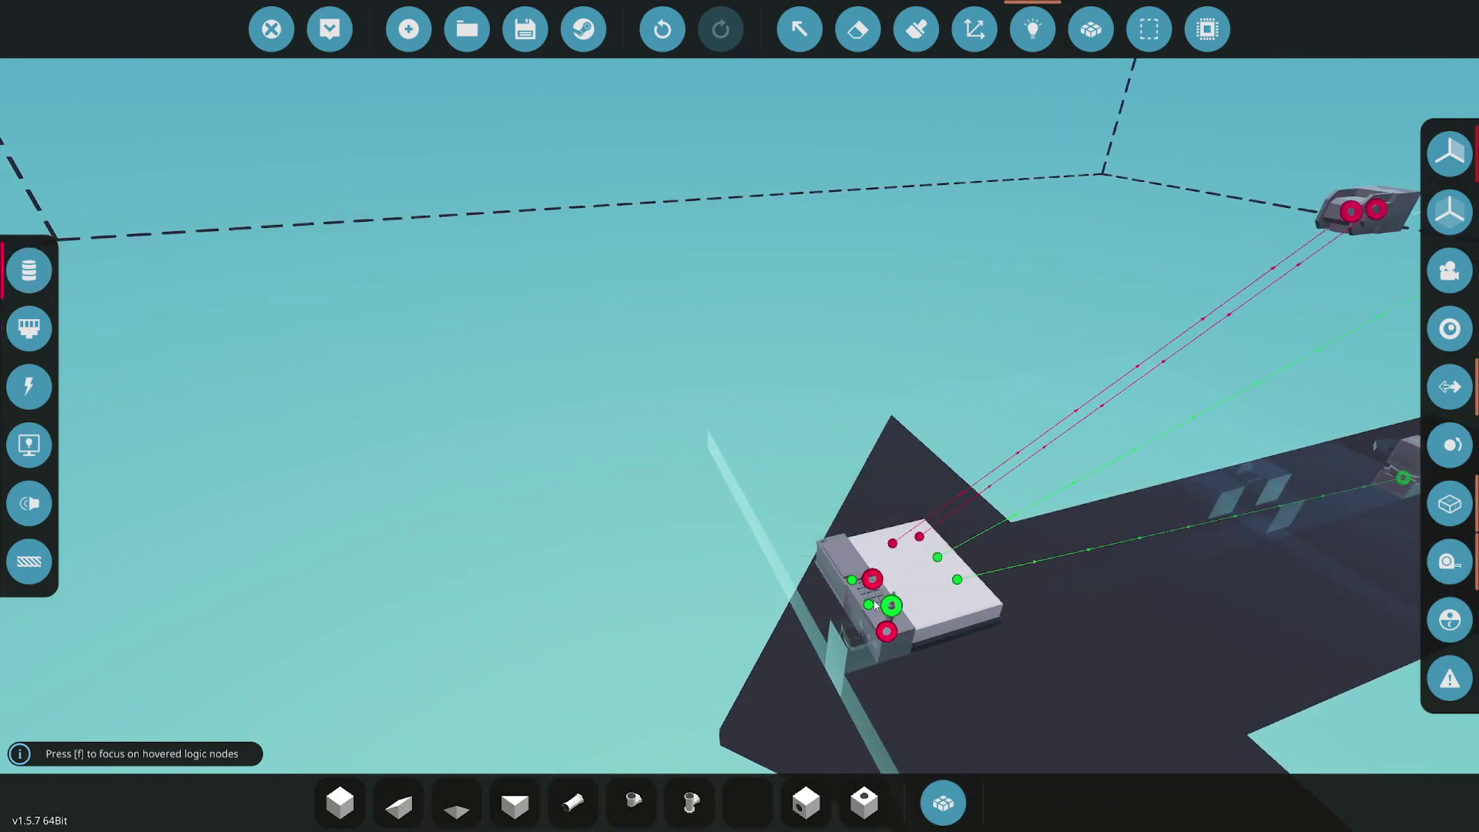
{"action": "left_click", "coordinate": [30, 389]}
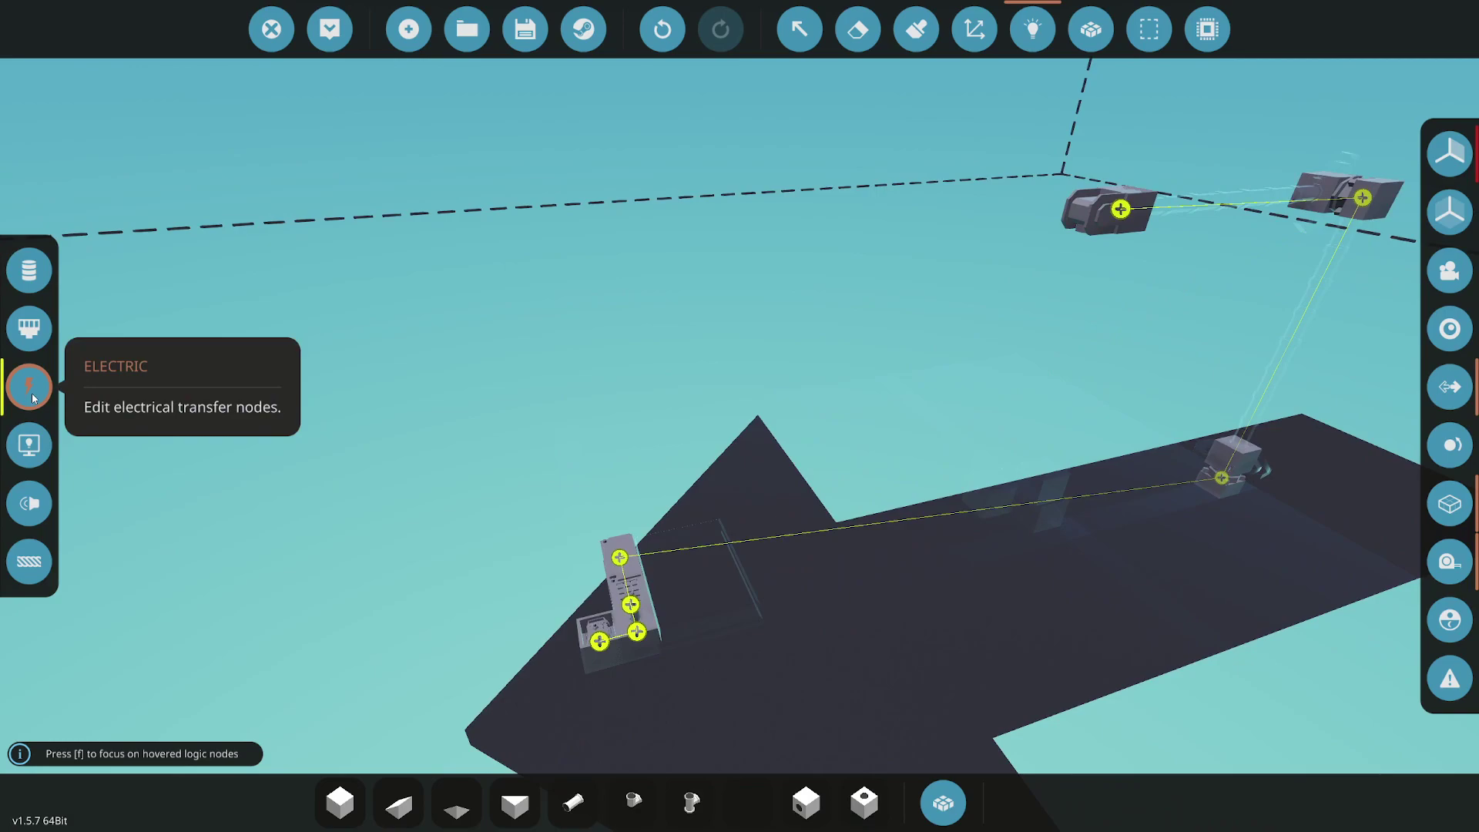
{"action": "left_click", "coordinate": [29, 270]}
{"action": "left_click", "coordinate": [29, 328]}
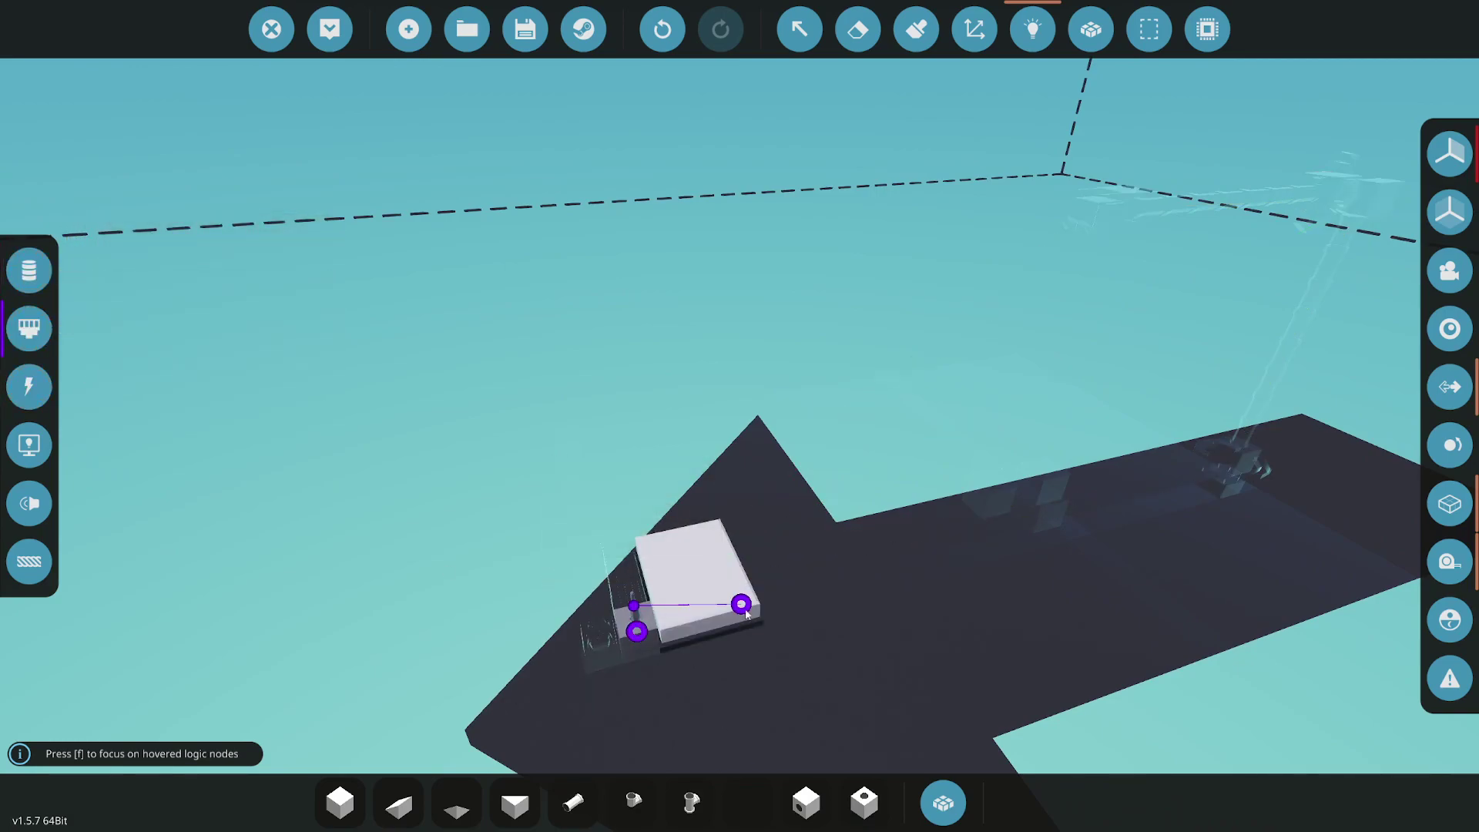
{"action": "scroll", "coordinate": [602, 600], "scroll_direction": "down", "scroll_amount": 3}
{"action": "left_click", "coordinate": [29, 270]}
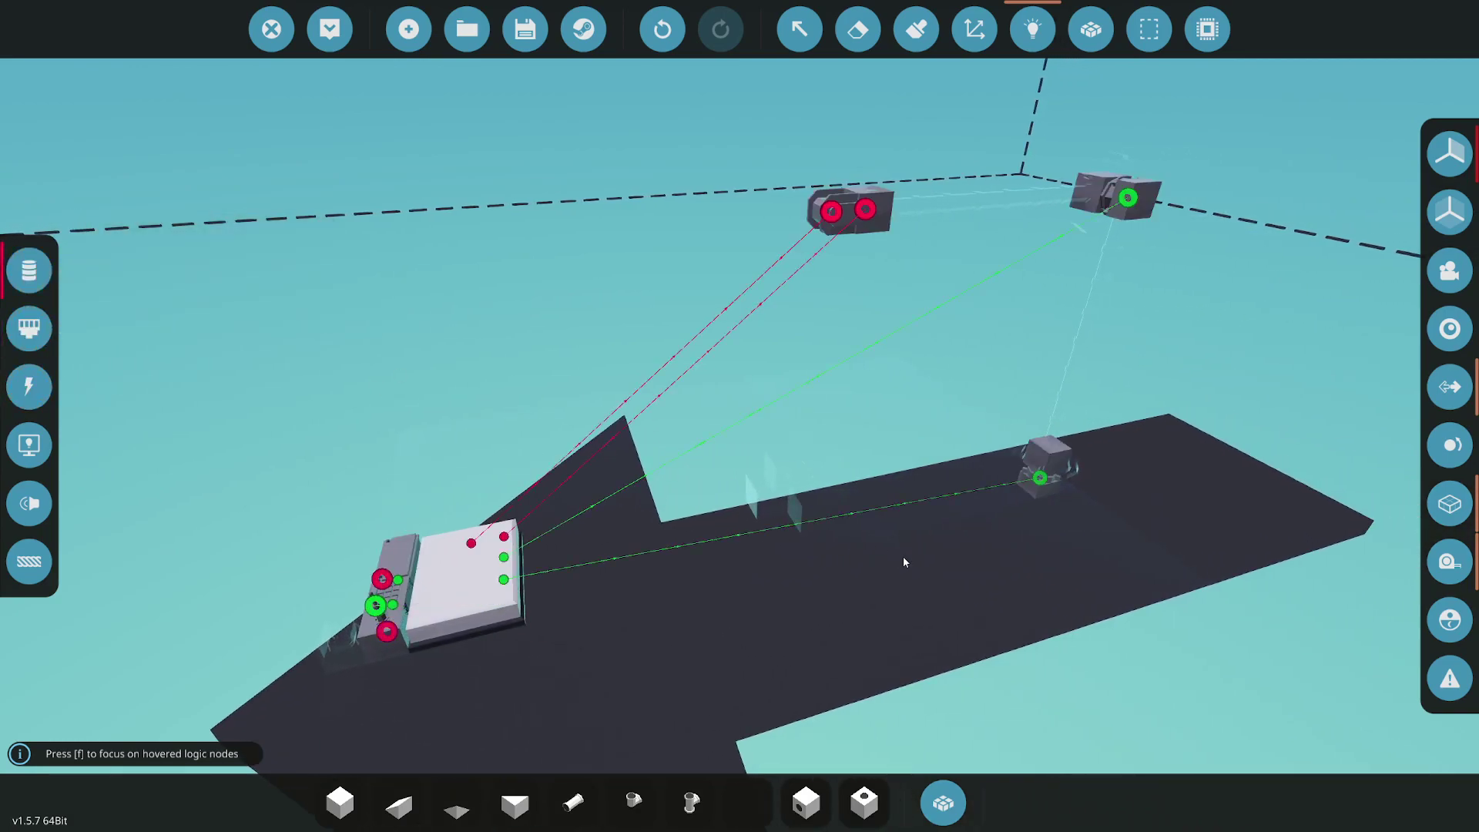
{"action": "scroll", "coordinate": [904, 562], "scroll_direction": "down", "scroll_amount": 2}
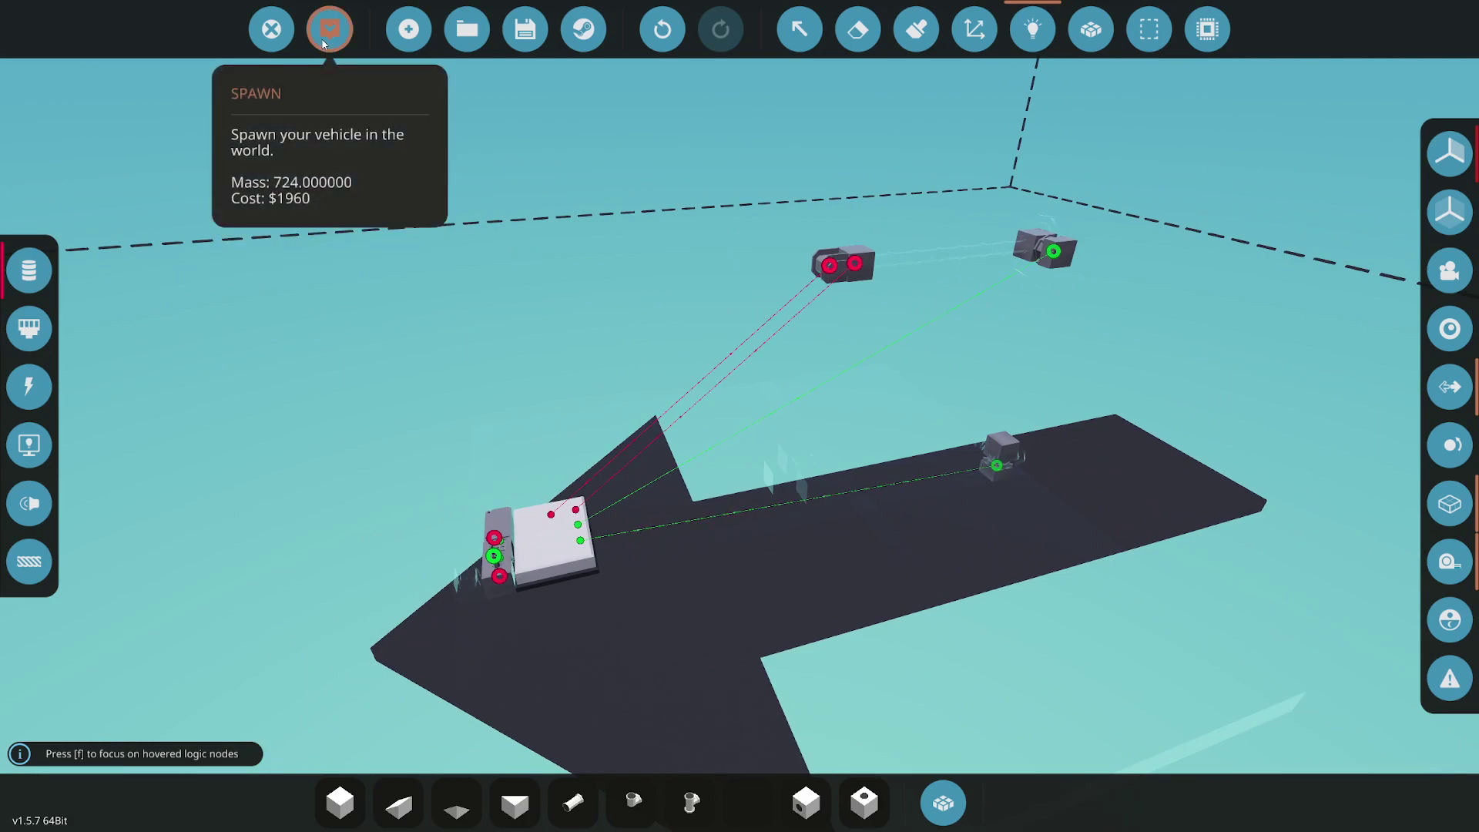
Spawn the crane in the hangar and walk up to its control box keypad
{"action": "left_click", "coordinate": [330, 29]}
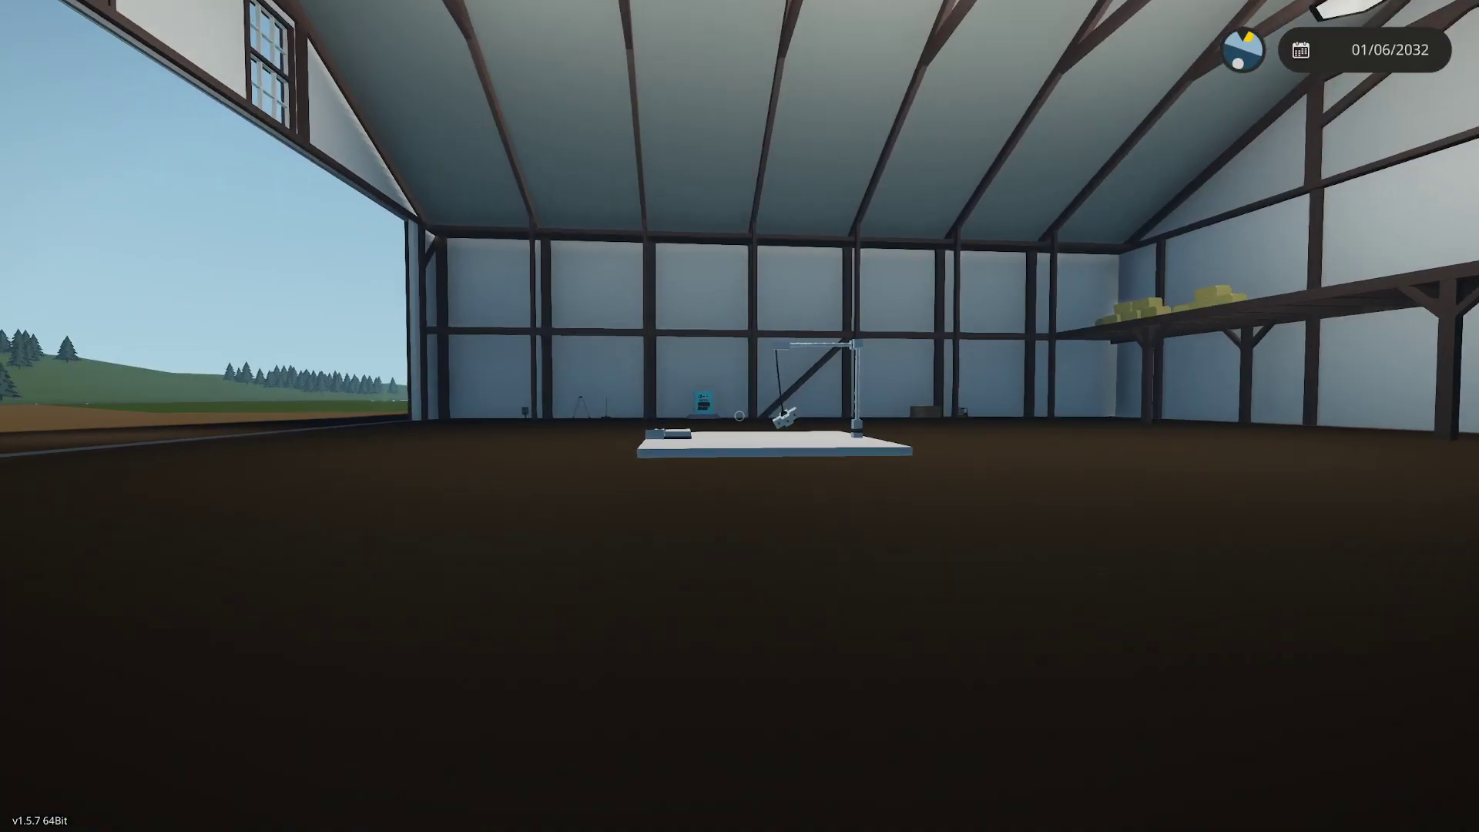
{"action": "key", "text": "w"}
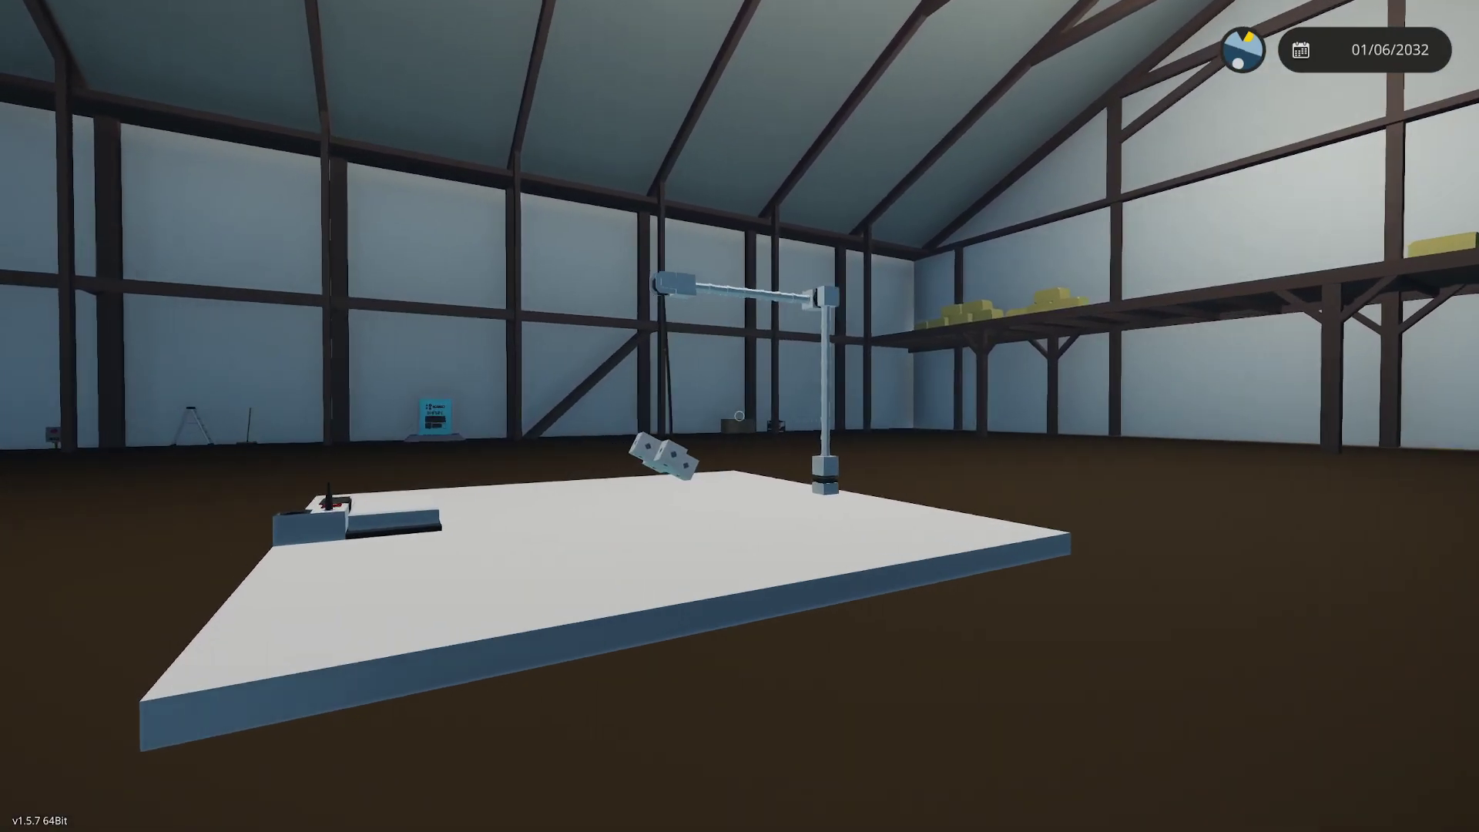
{"action": "key", "text": "w"}
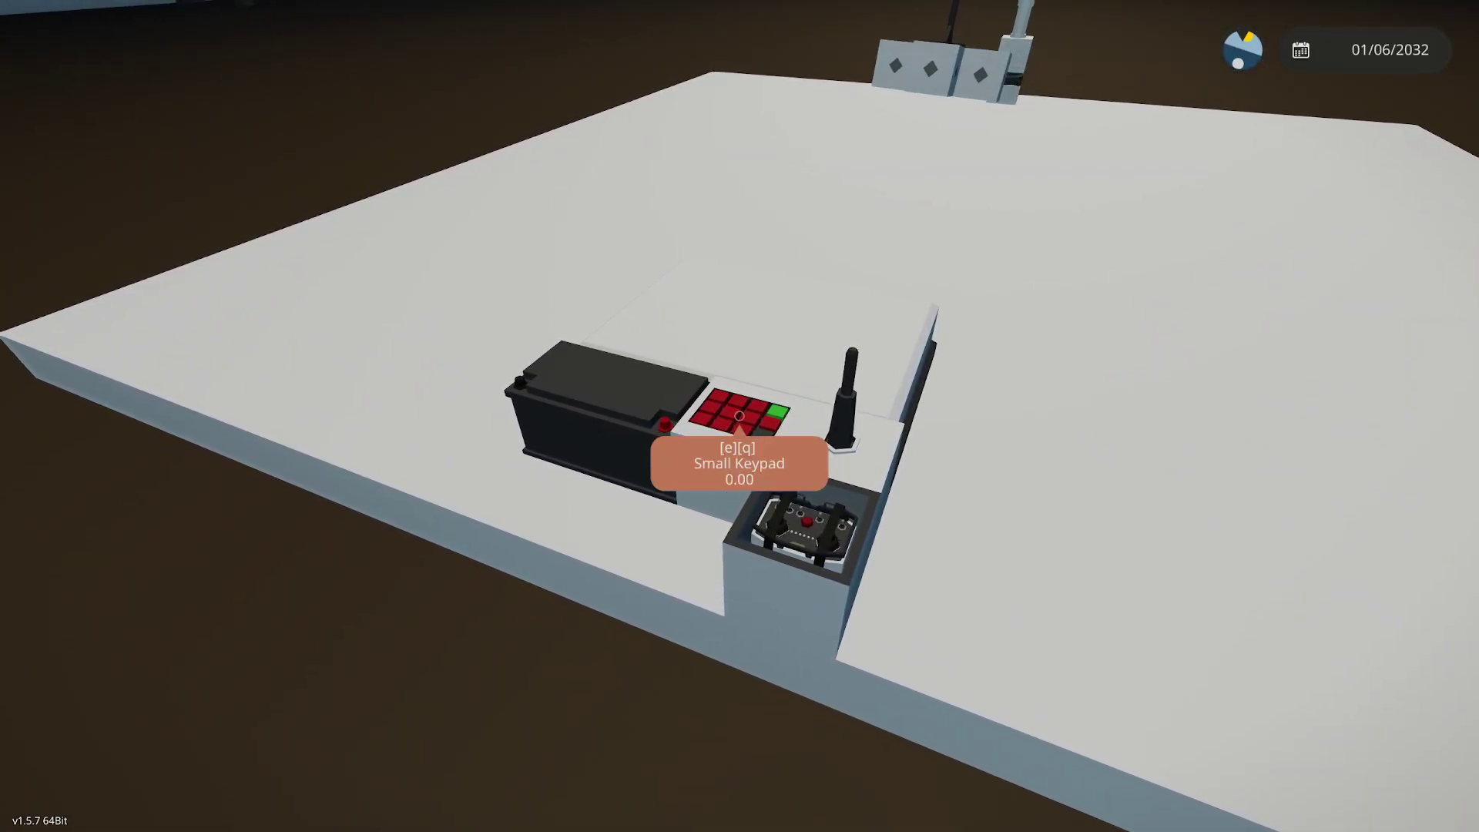
Enter 5 on the Small Keypad and confirm it
{"action": "key", "text": "e"}
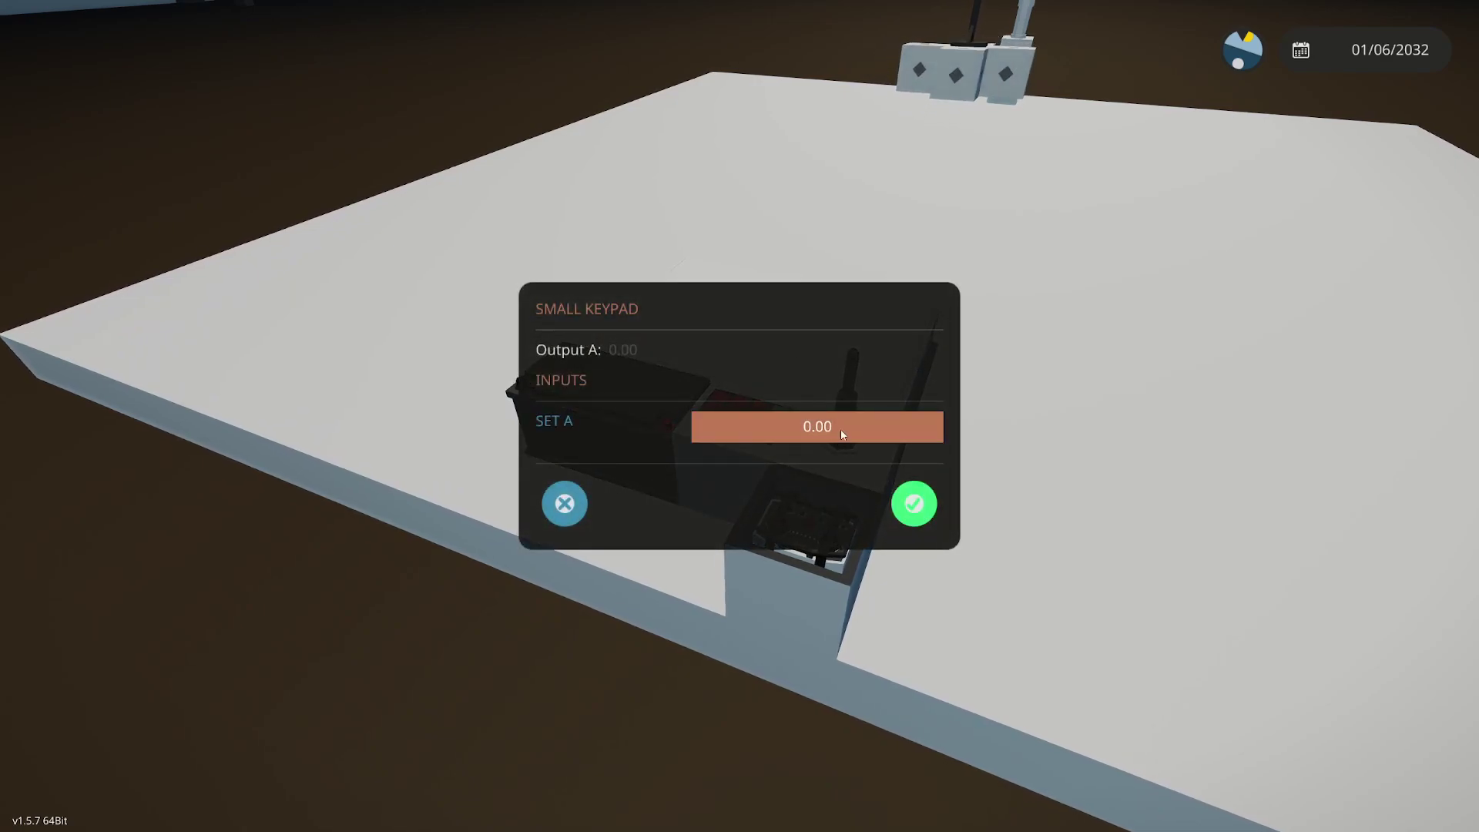
{"action": "type", "text": "5"}
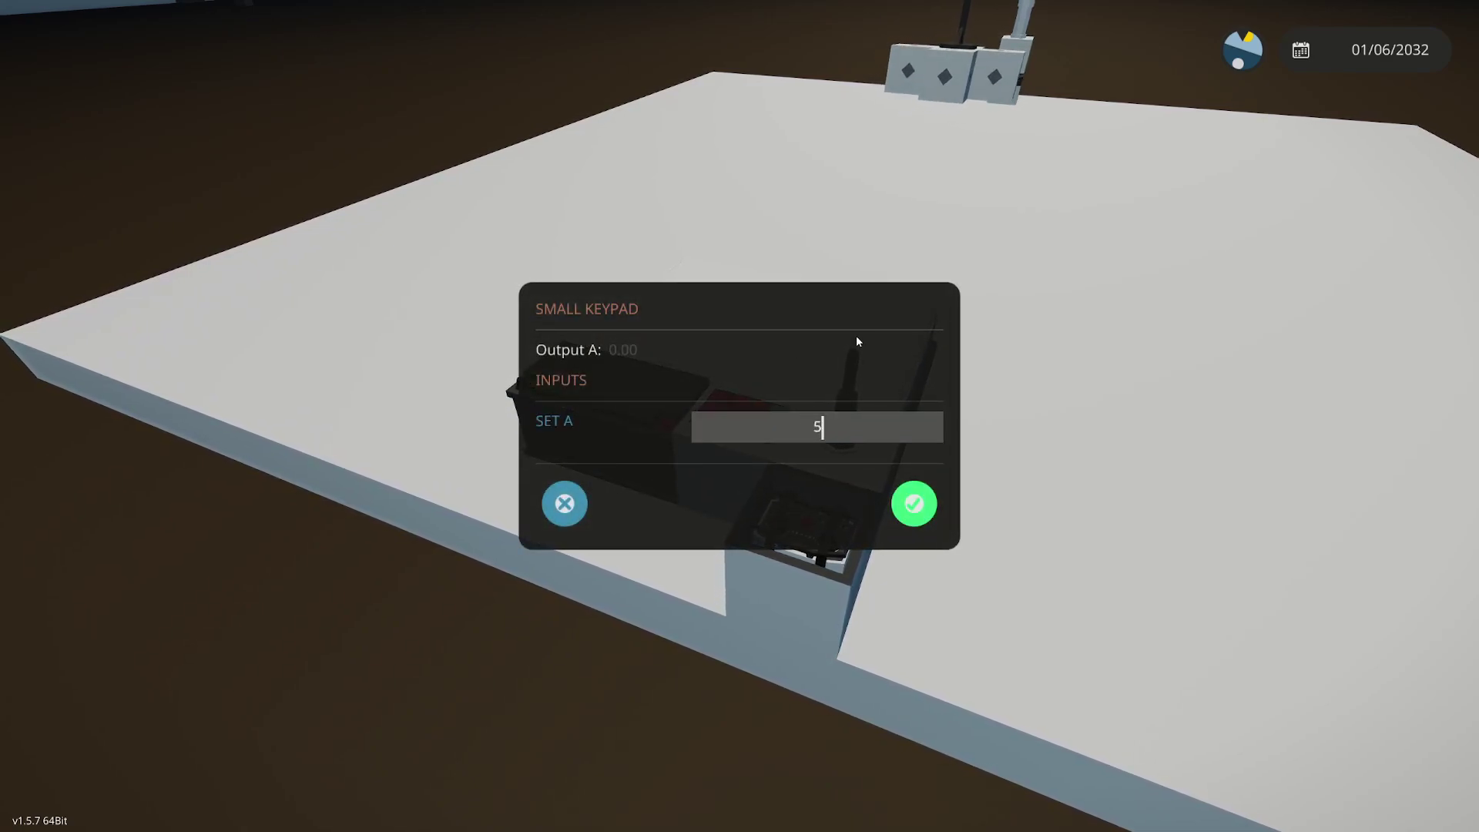
{"action": "left_click", "coordinate": [895, 507]}
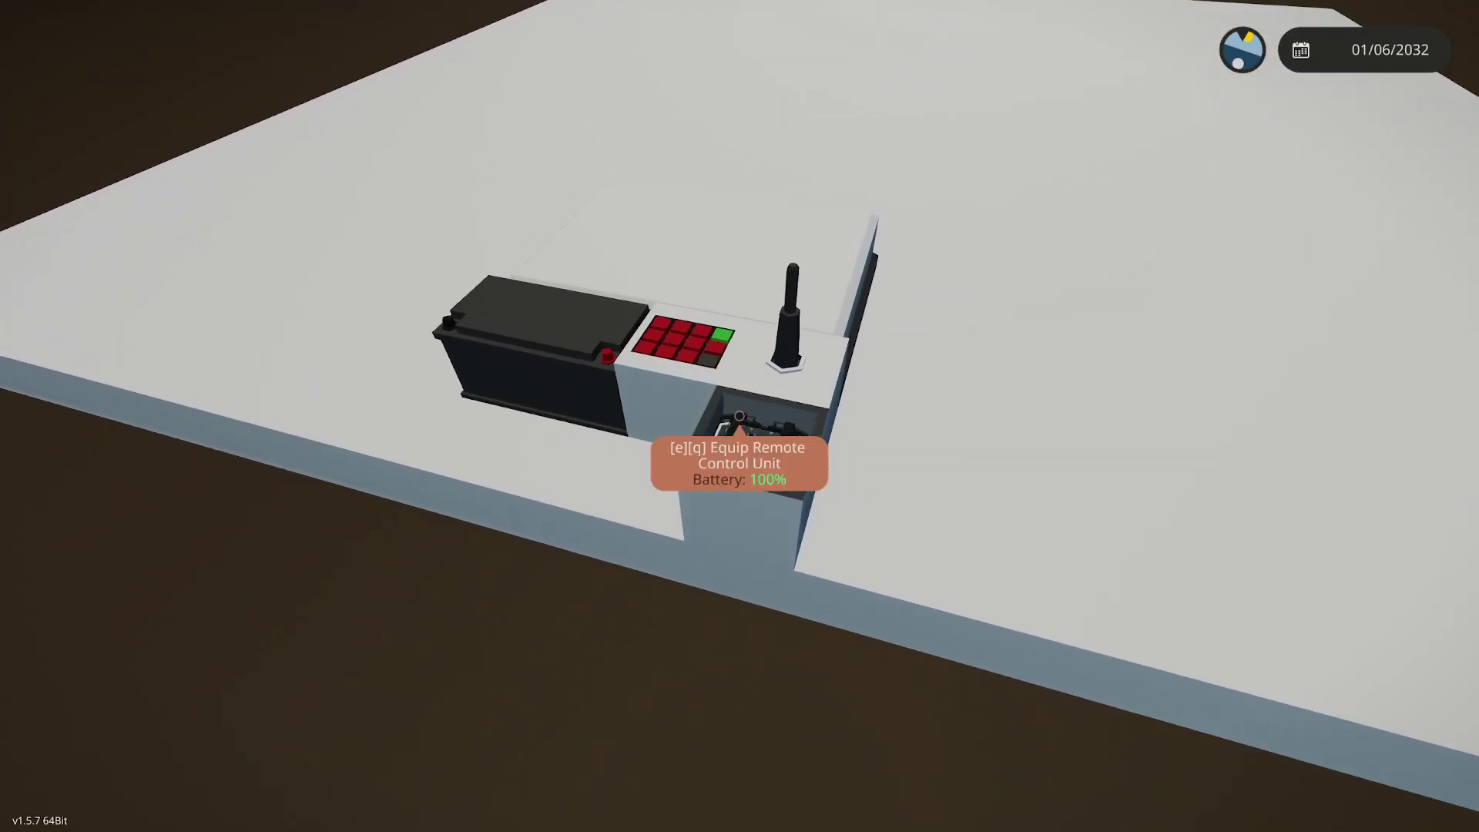
Equip the Remote Control Unit on channel 5 and swing the crane with its weighted rope
{"action": "key", "text": "e"}
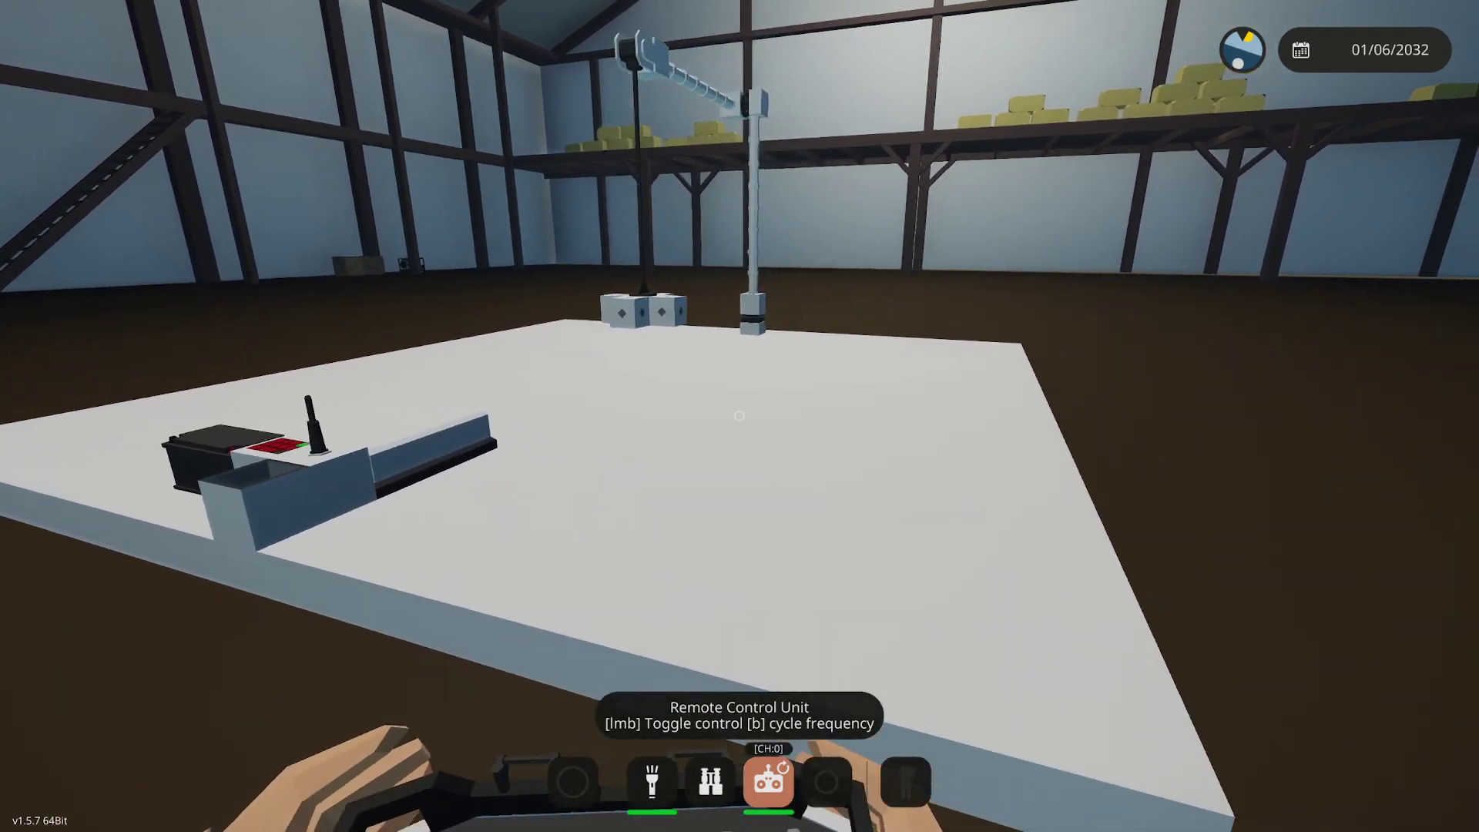
{"action": "left_click", "coordinate": [739, 416]}
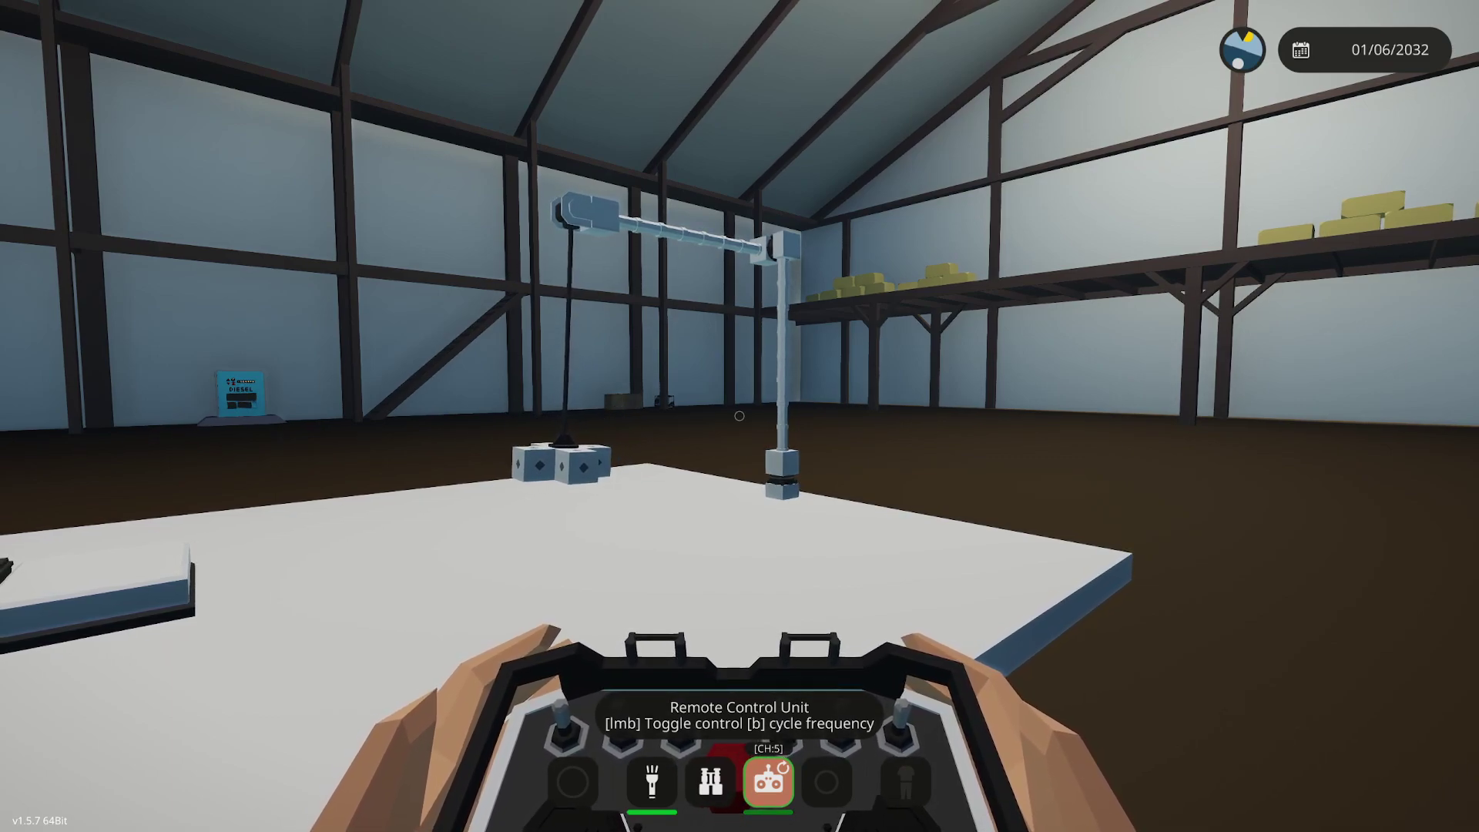
{"action": "key", "text": "a"}
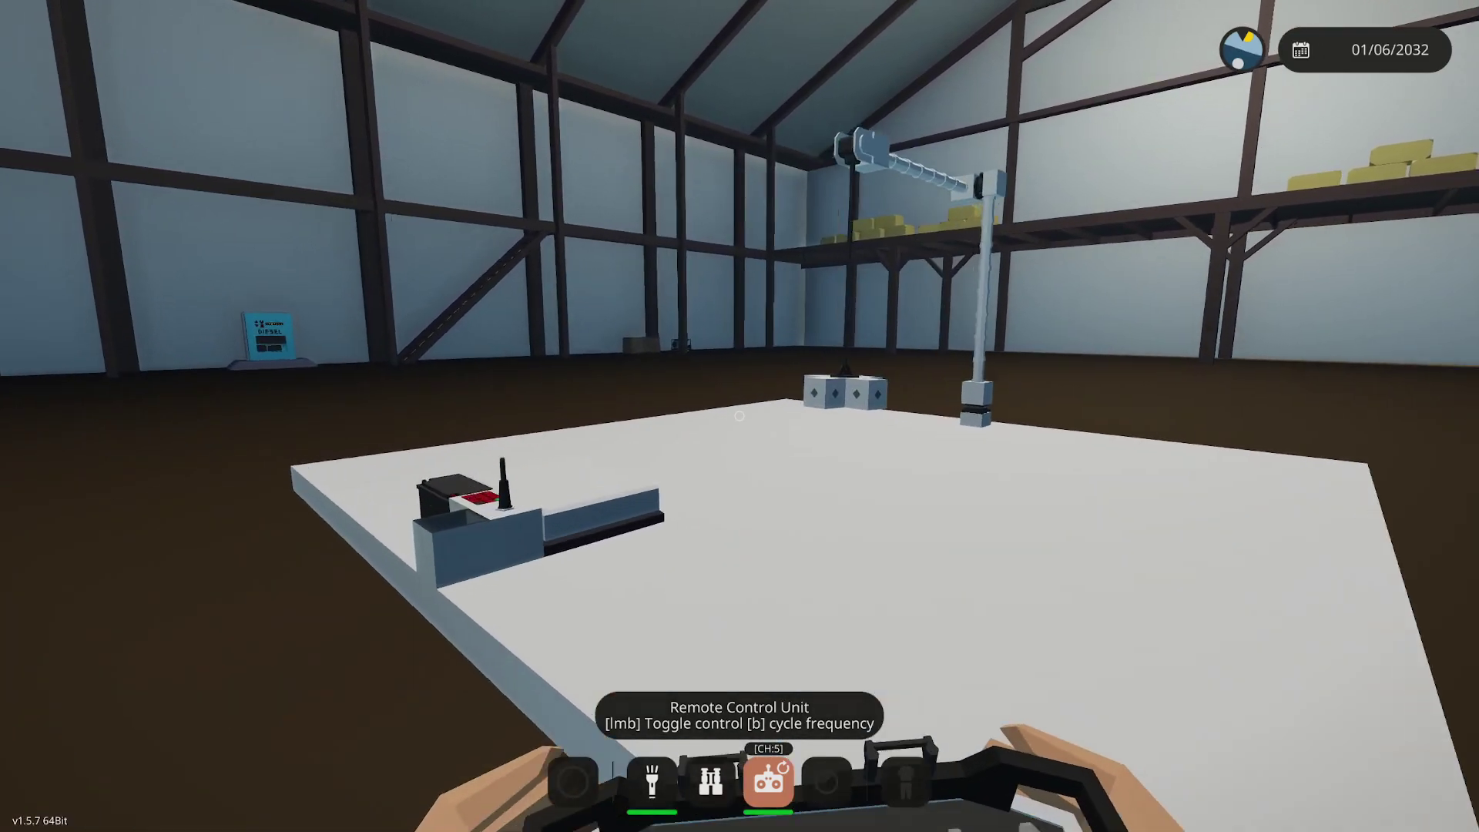